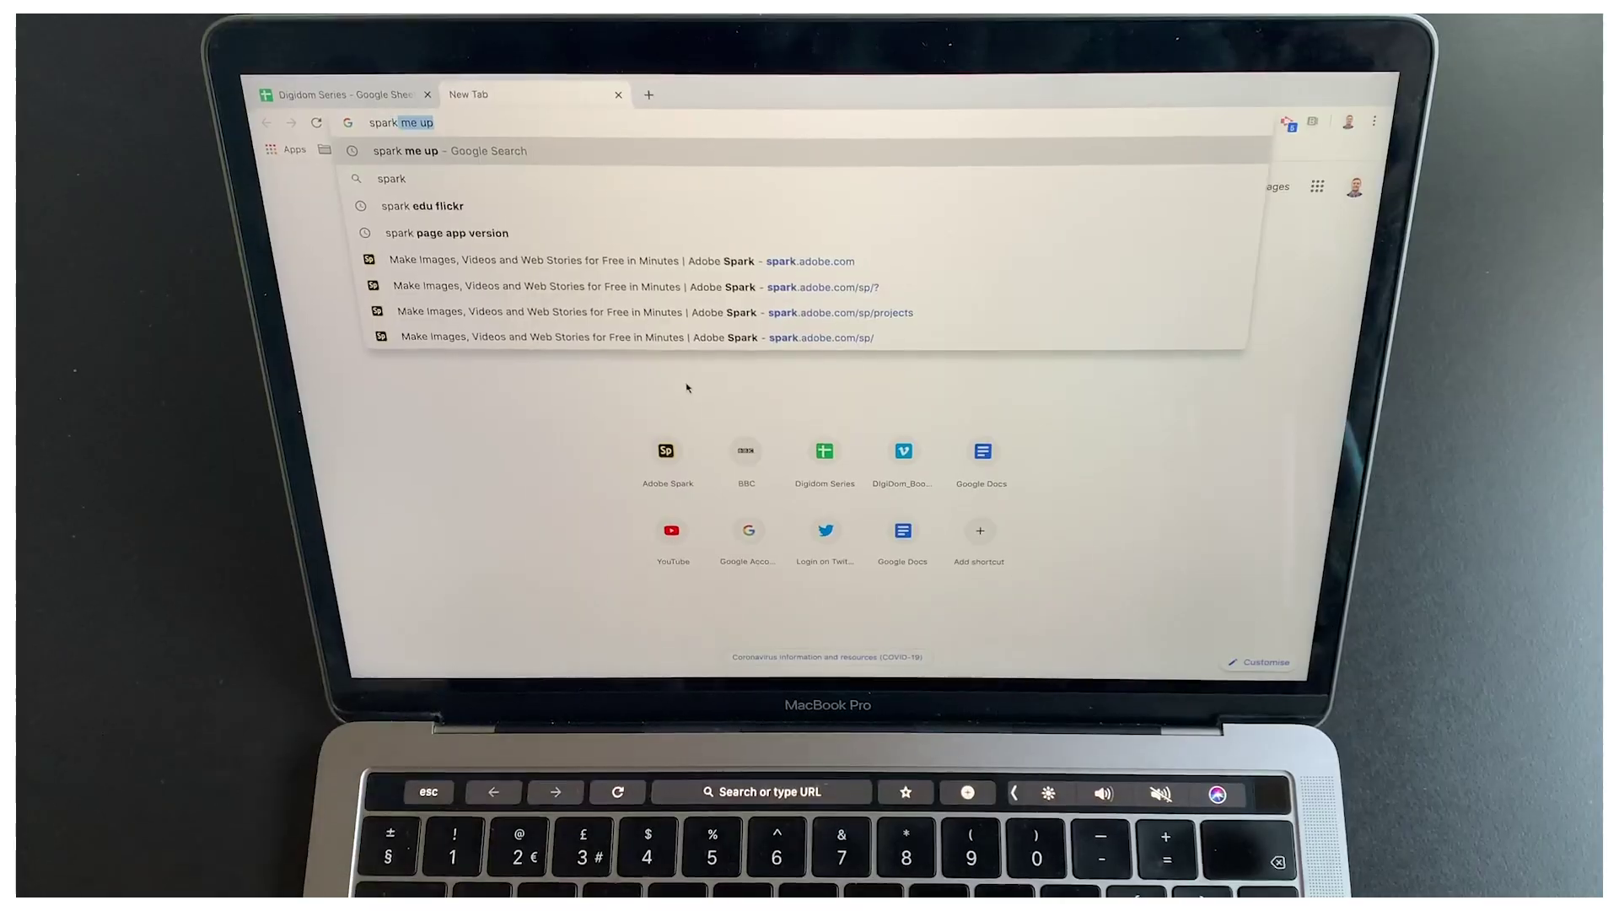
# Go to spark.adobe.com and start a custom-size graphic, showing the Popular preset sizes
pyautogui.write('.adobe.com')
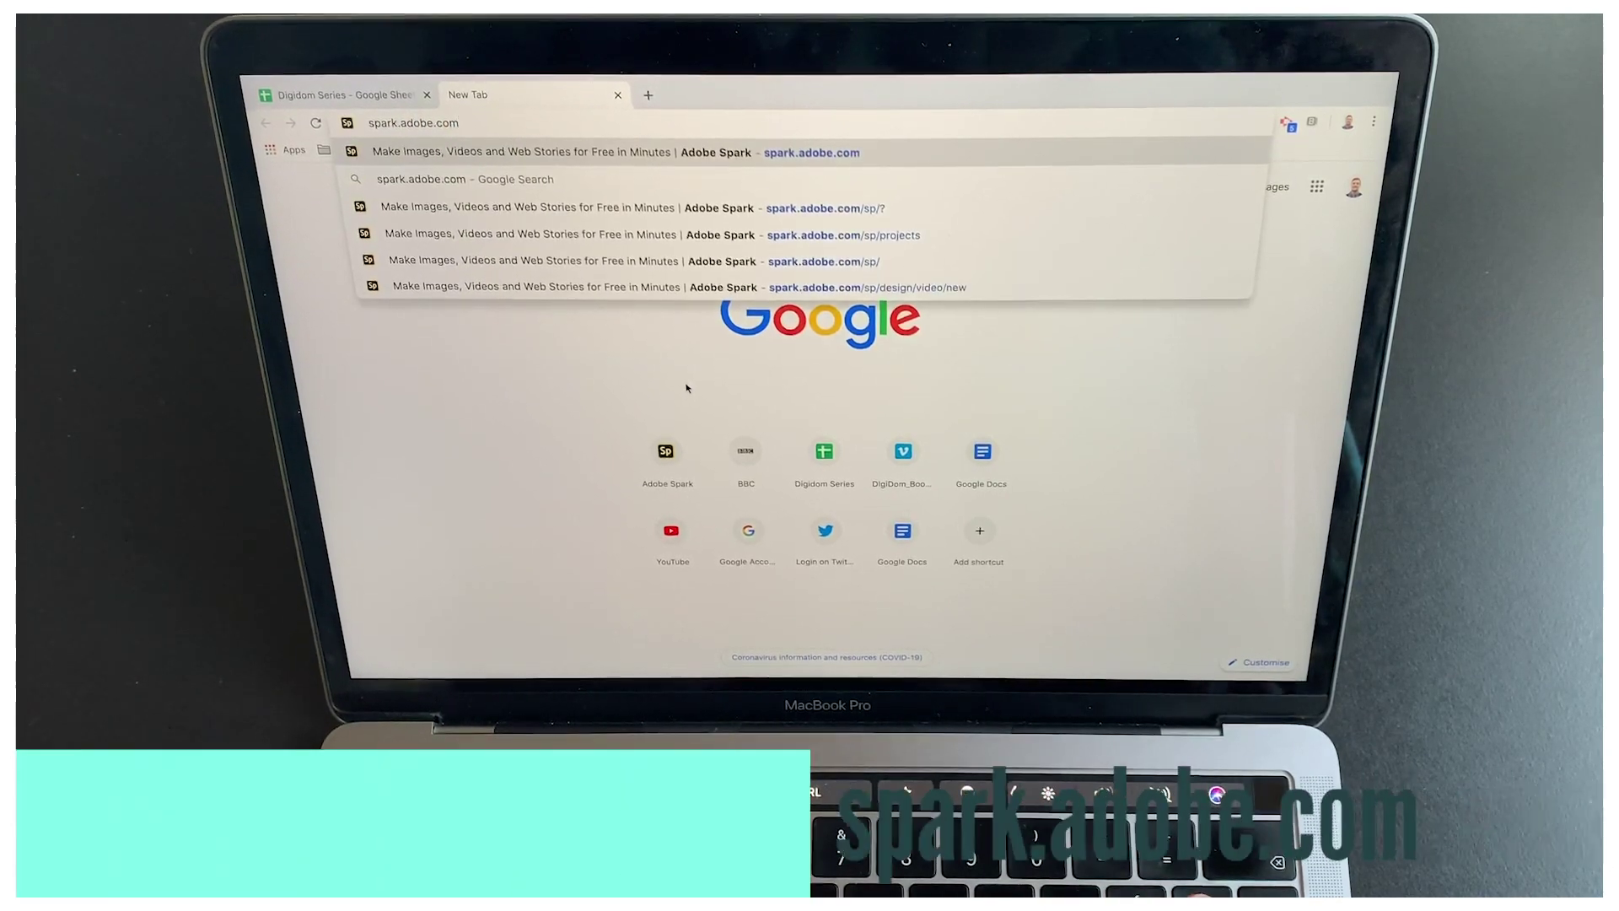
pyautogui.press('Return')
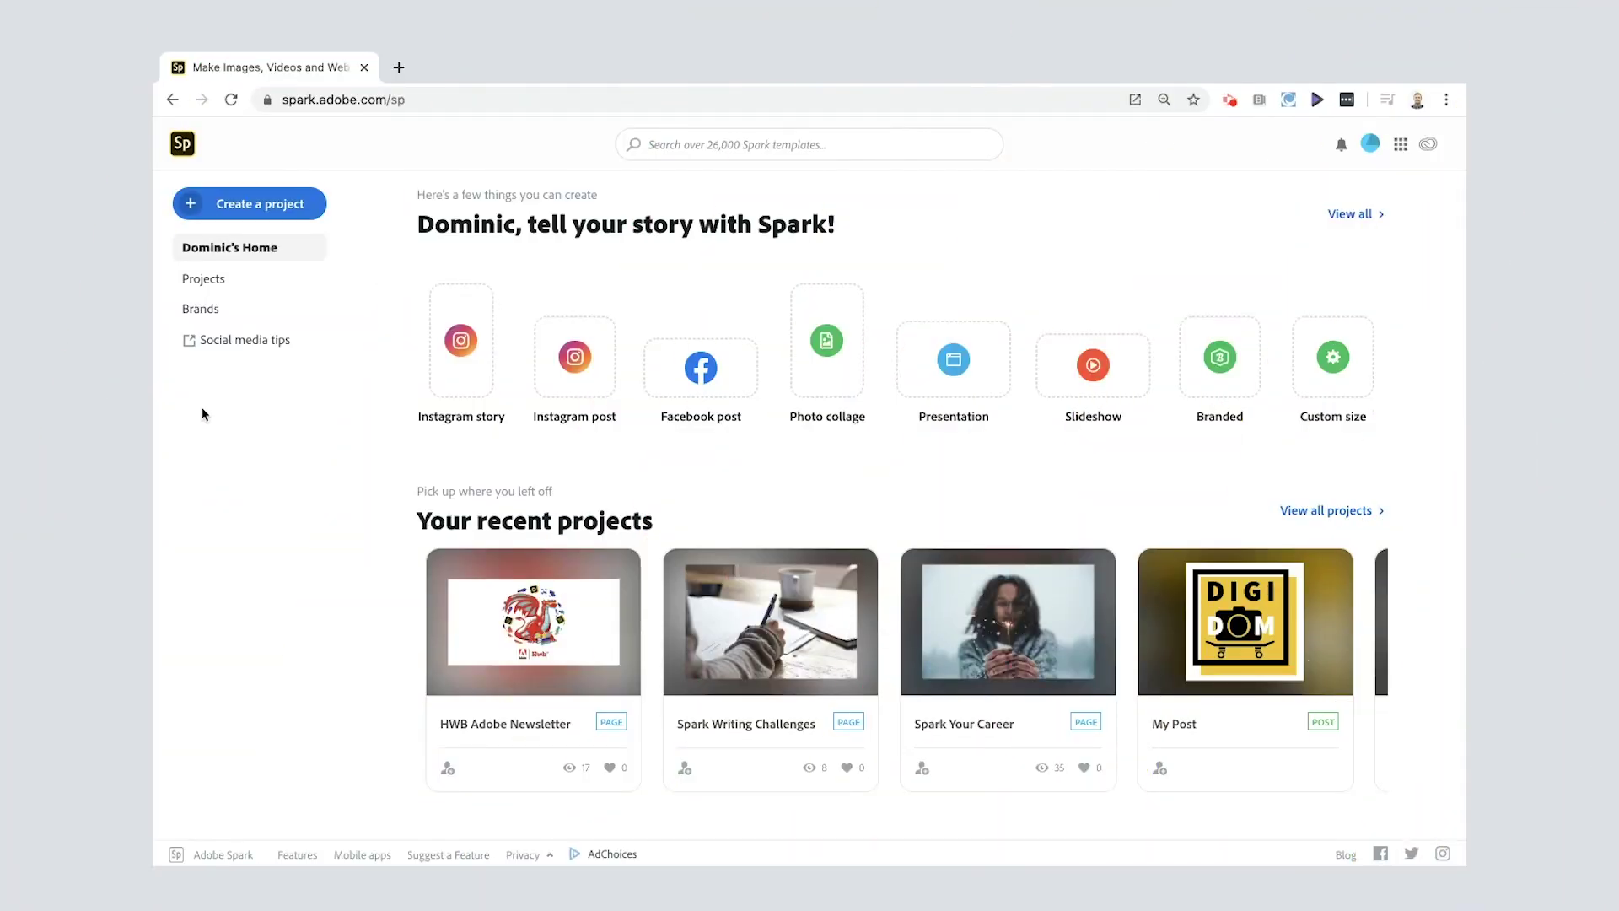
pyautogui.click(192, 207)
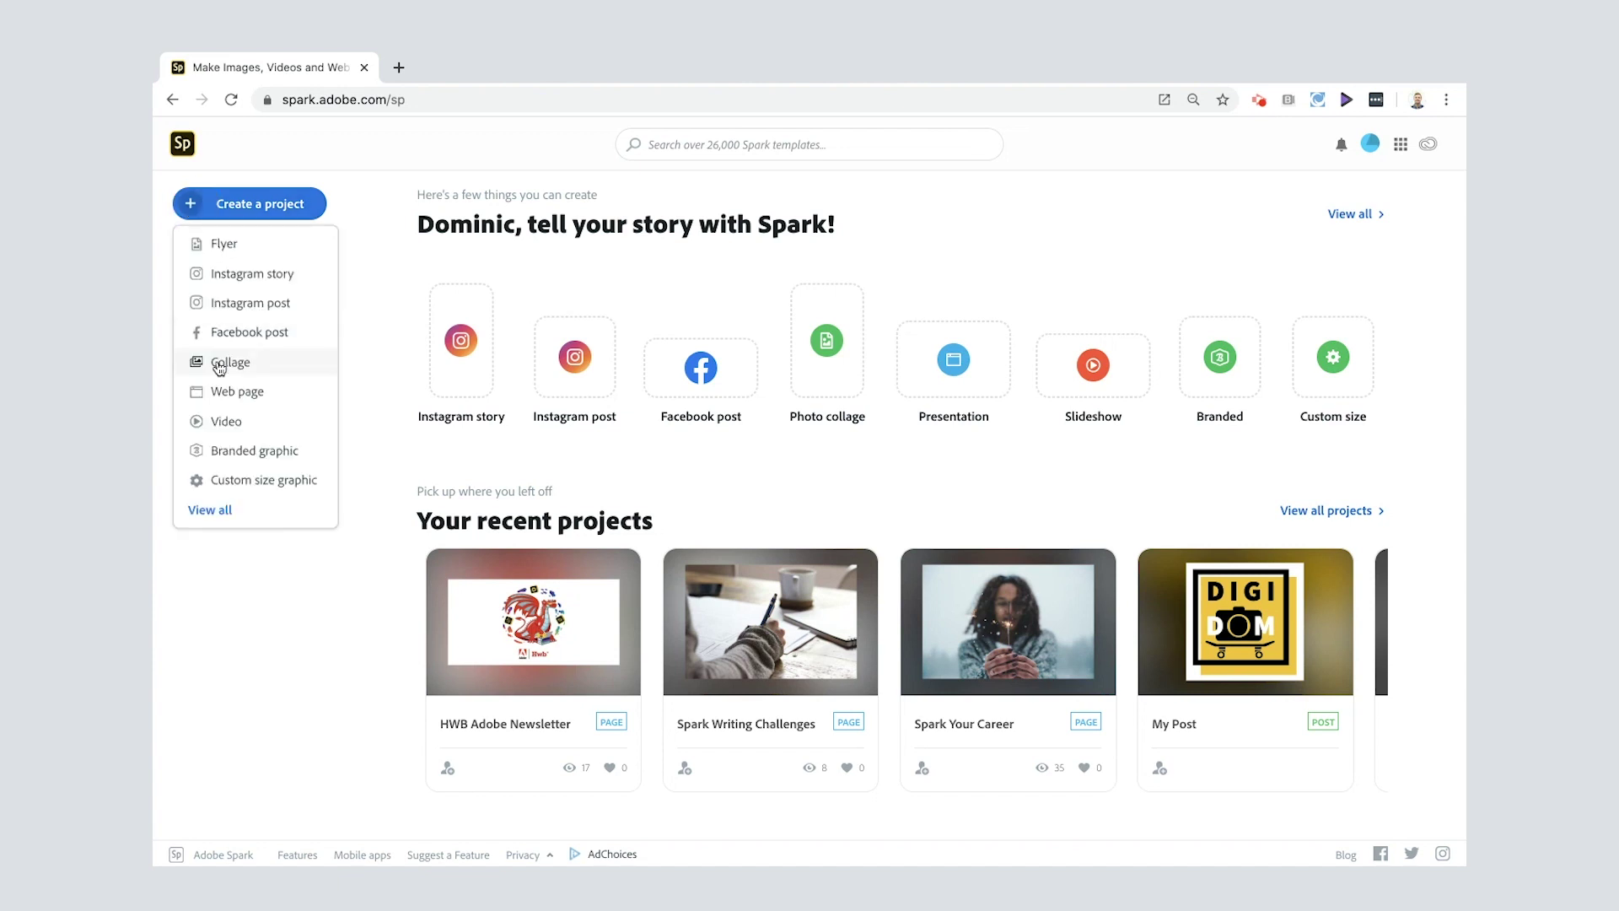
pyautogui.click(223, 482)
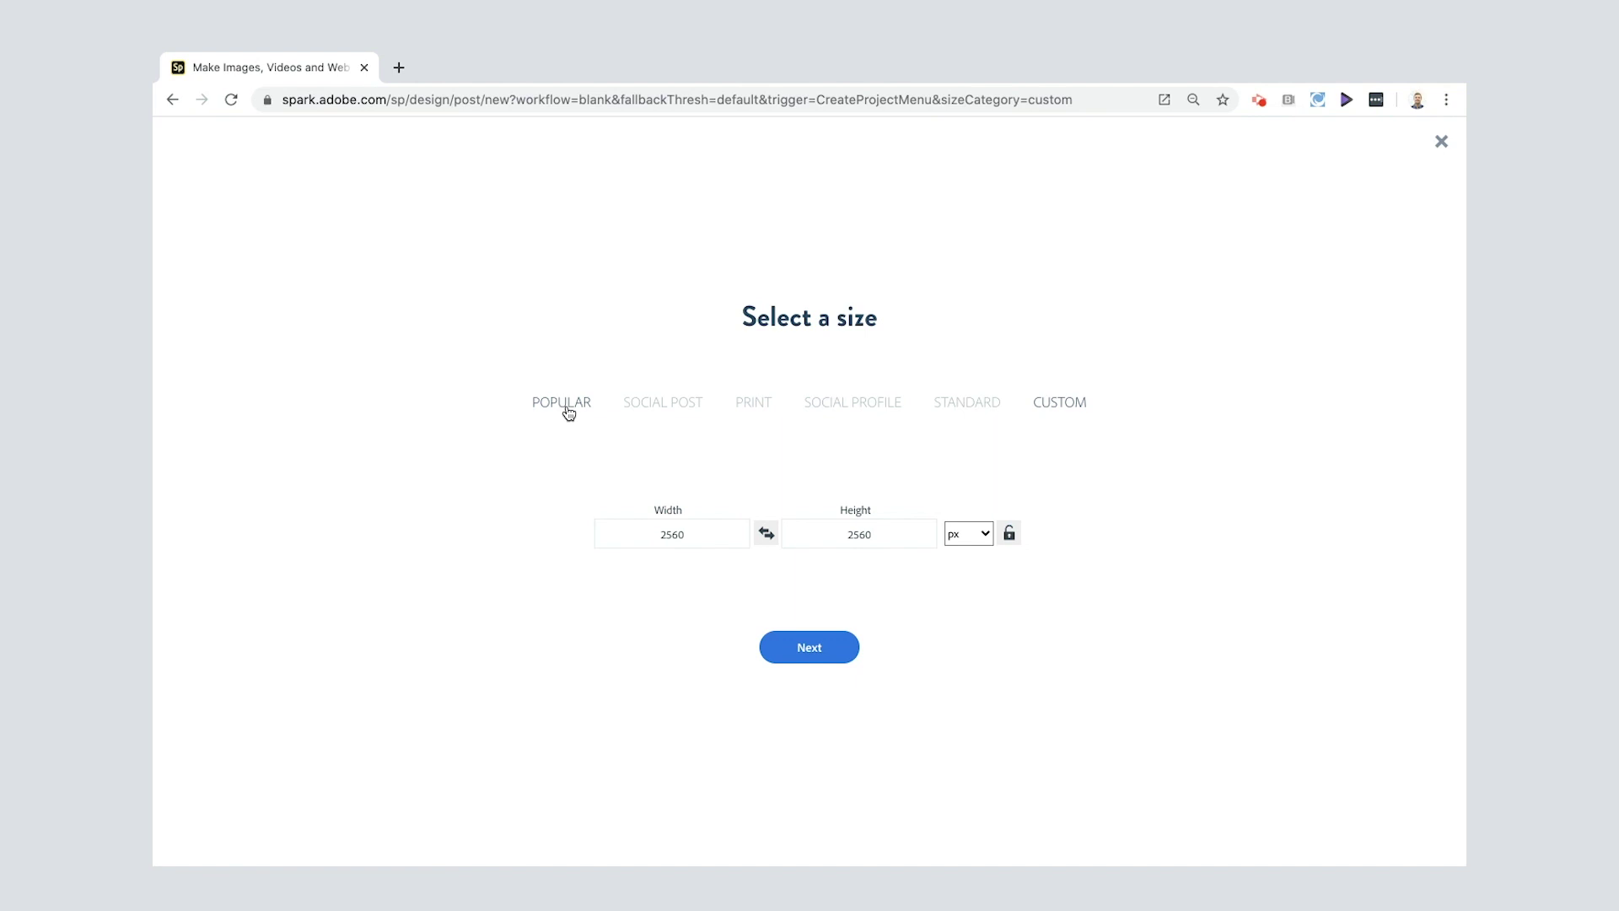
pyautogui.click(568, 412)
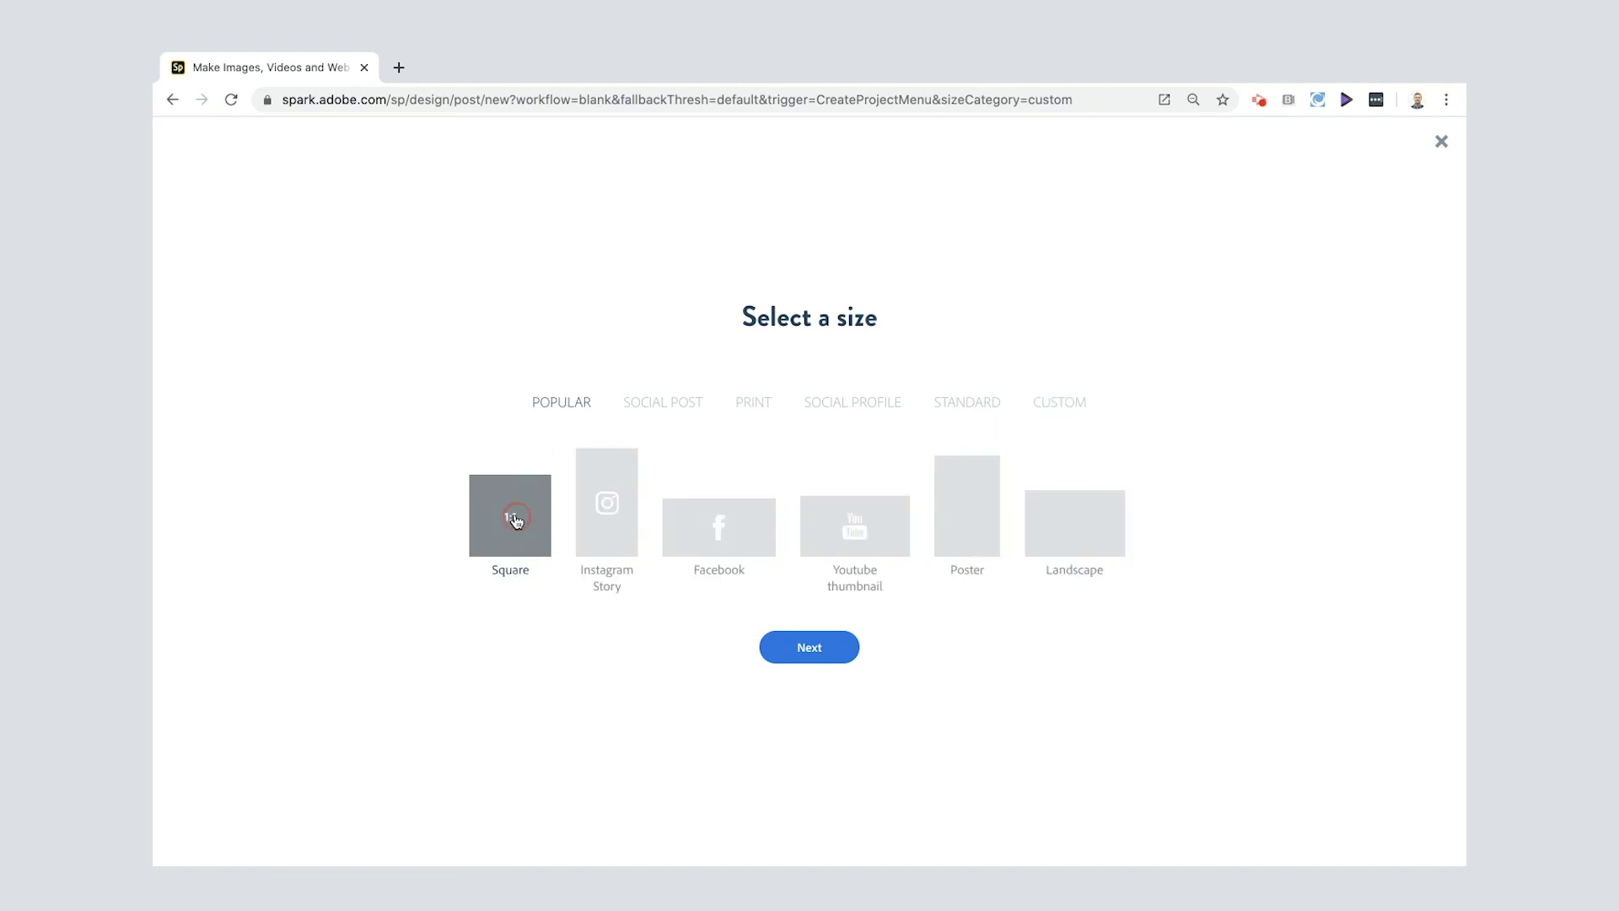
# Create a Square post, search templates for 'logo', and start from the MUSEUM template
pyautogui.click(808, 647)
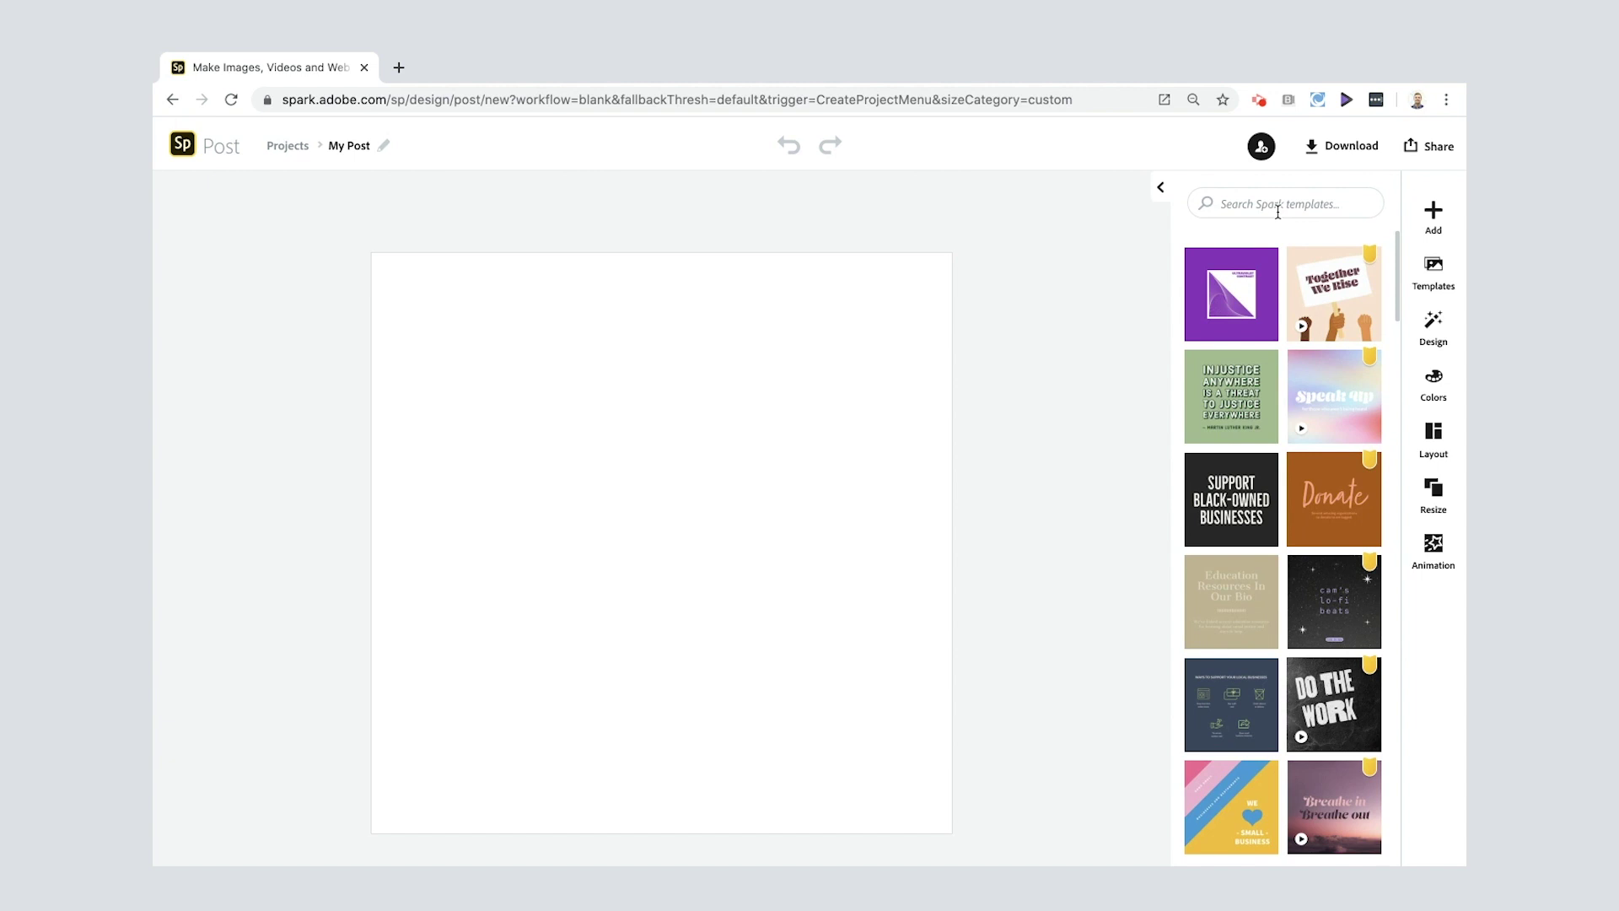
pyautogui.click(1278, 206)
pyautogui.click(1224, 275)
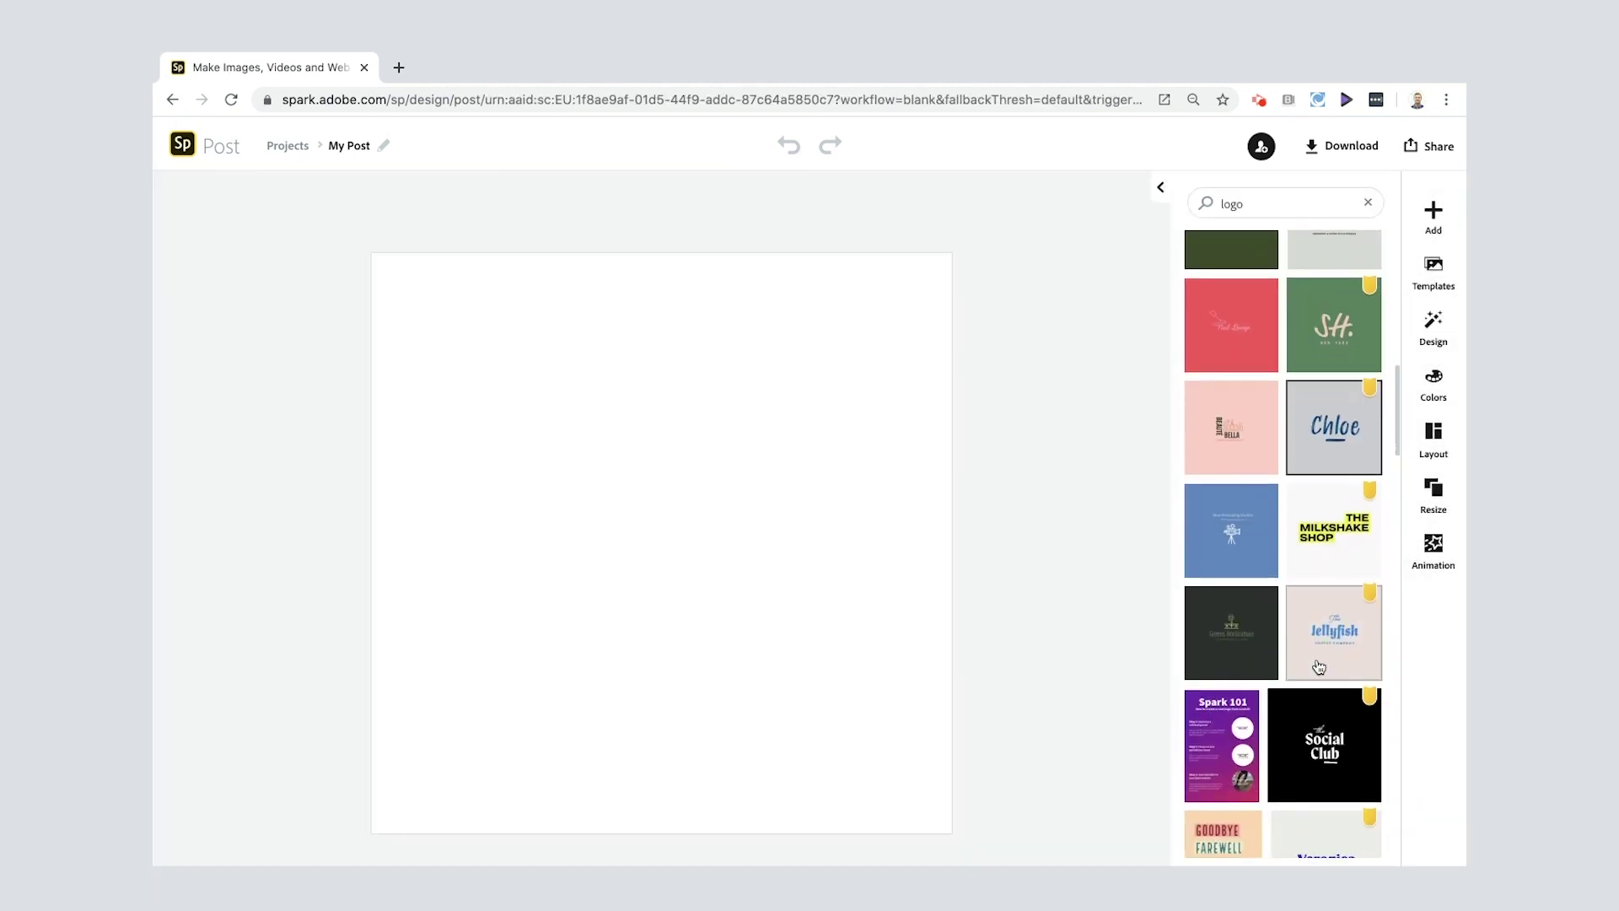
pyautogui.scroll(-2, 1319, 667)
pyautogui.scroll(-10, 1319, 667)
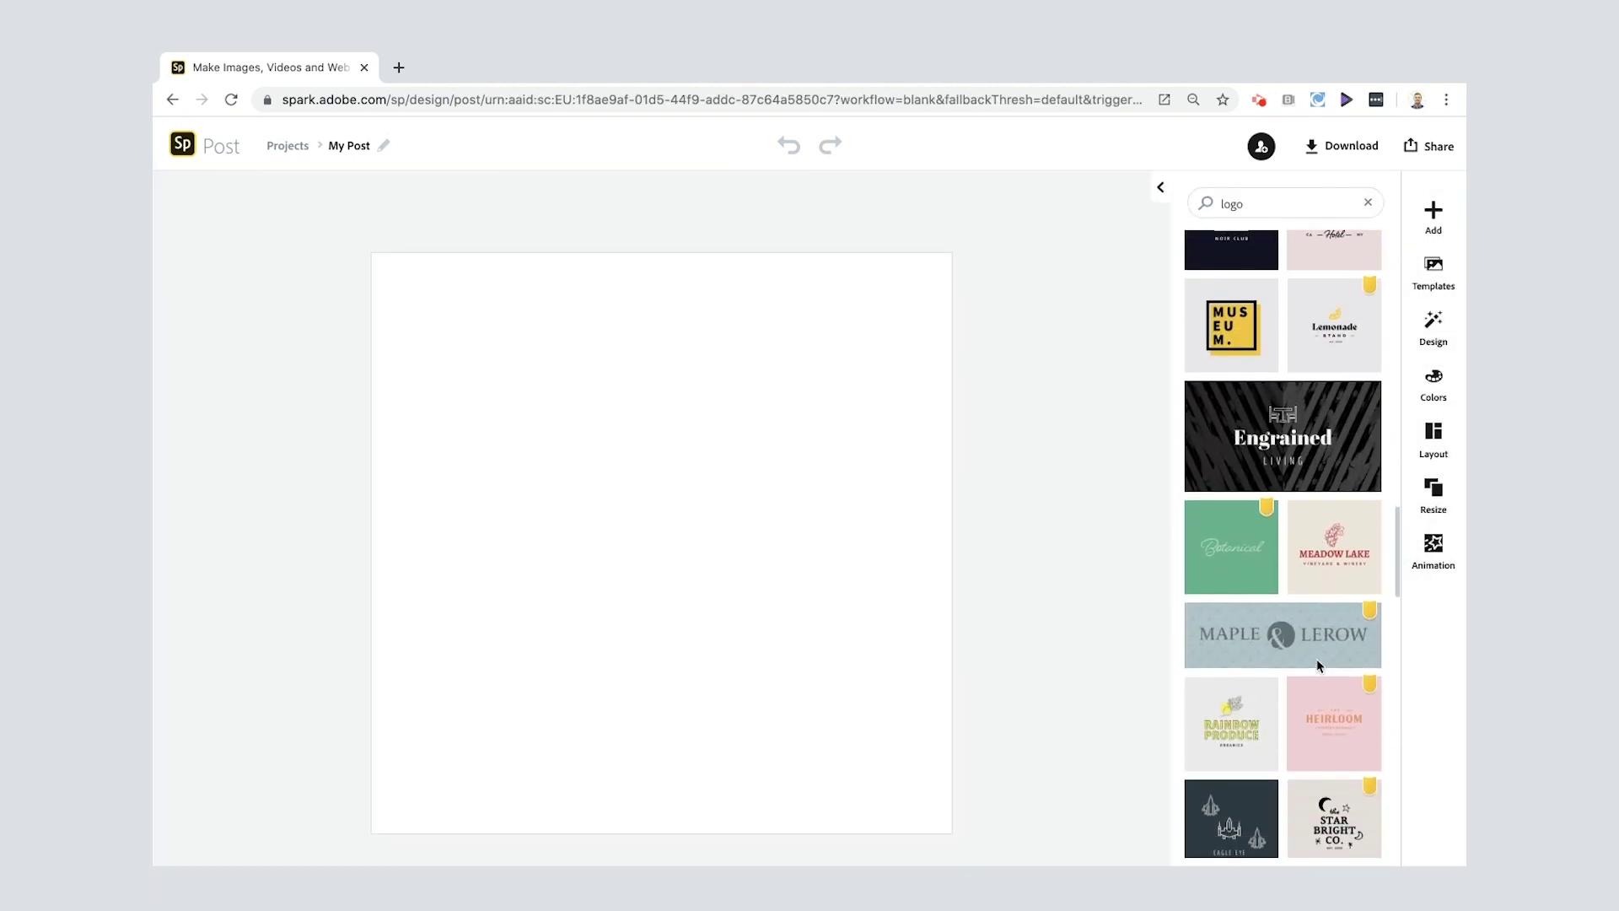
pyautogui.scroll(4, 1319, 667)
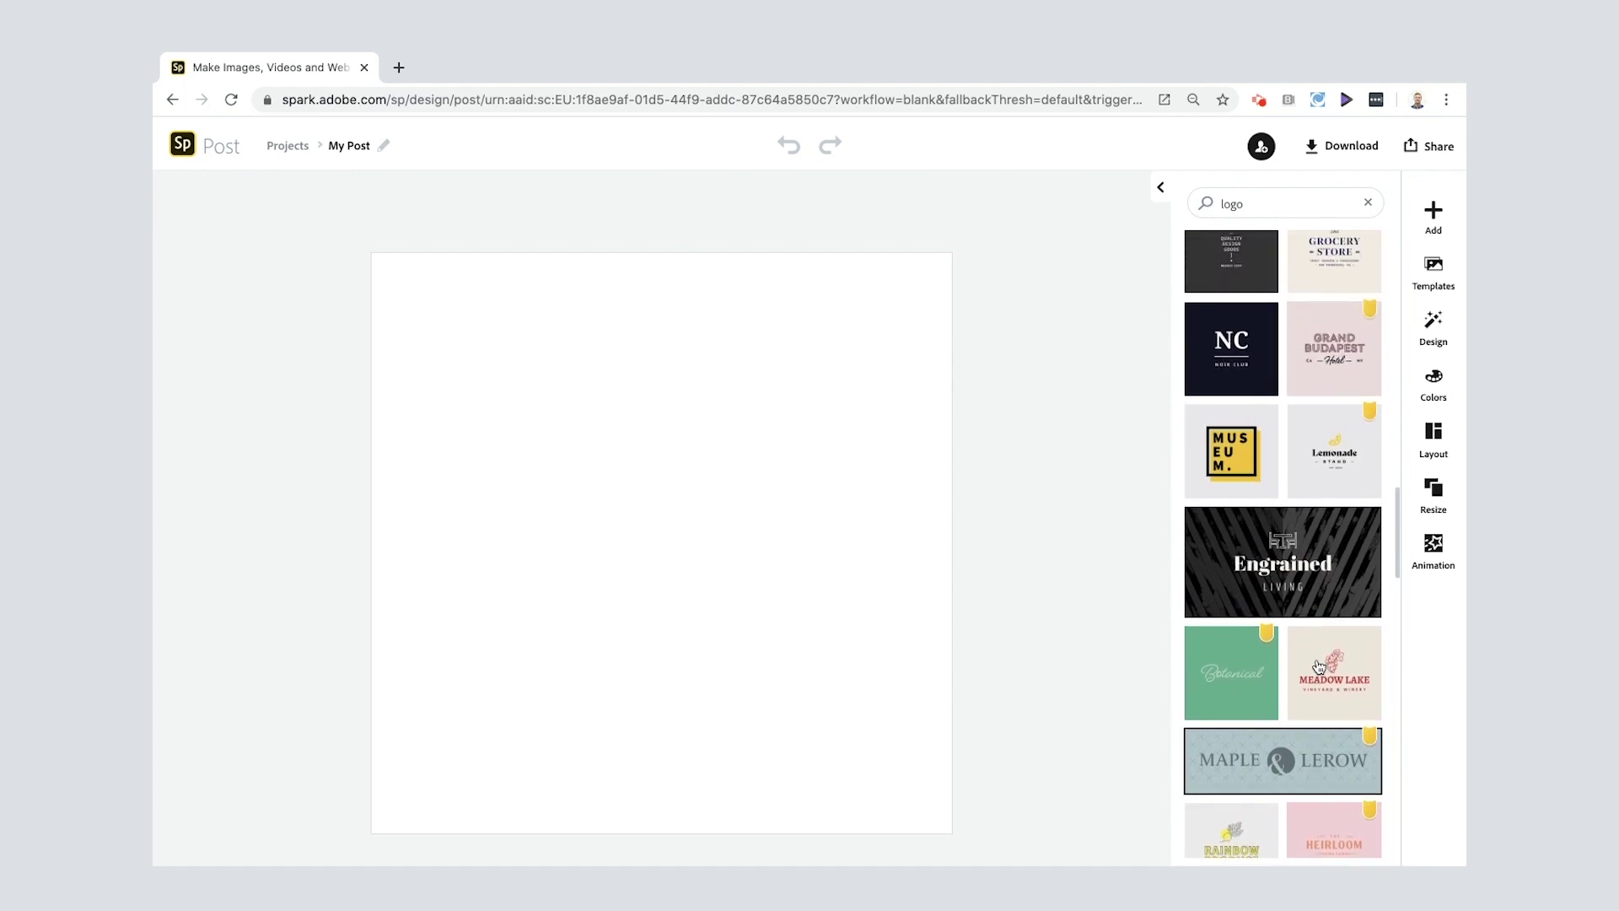
pyautogui.click(1228, 438)
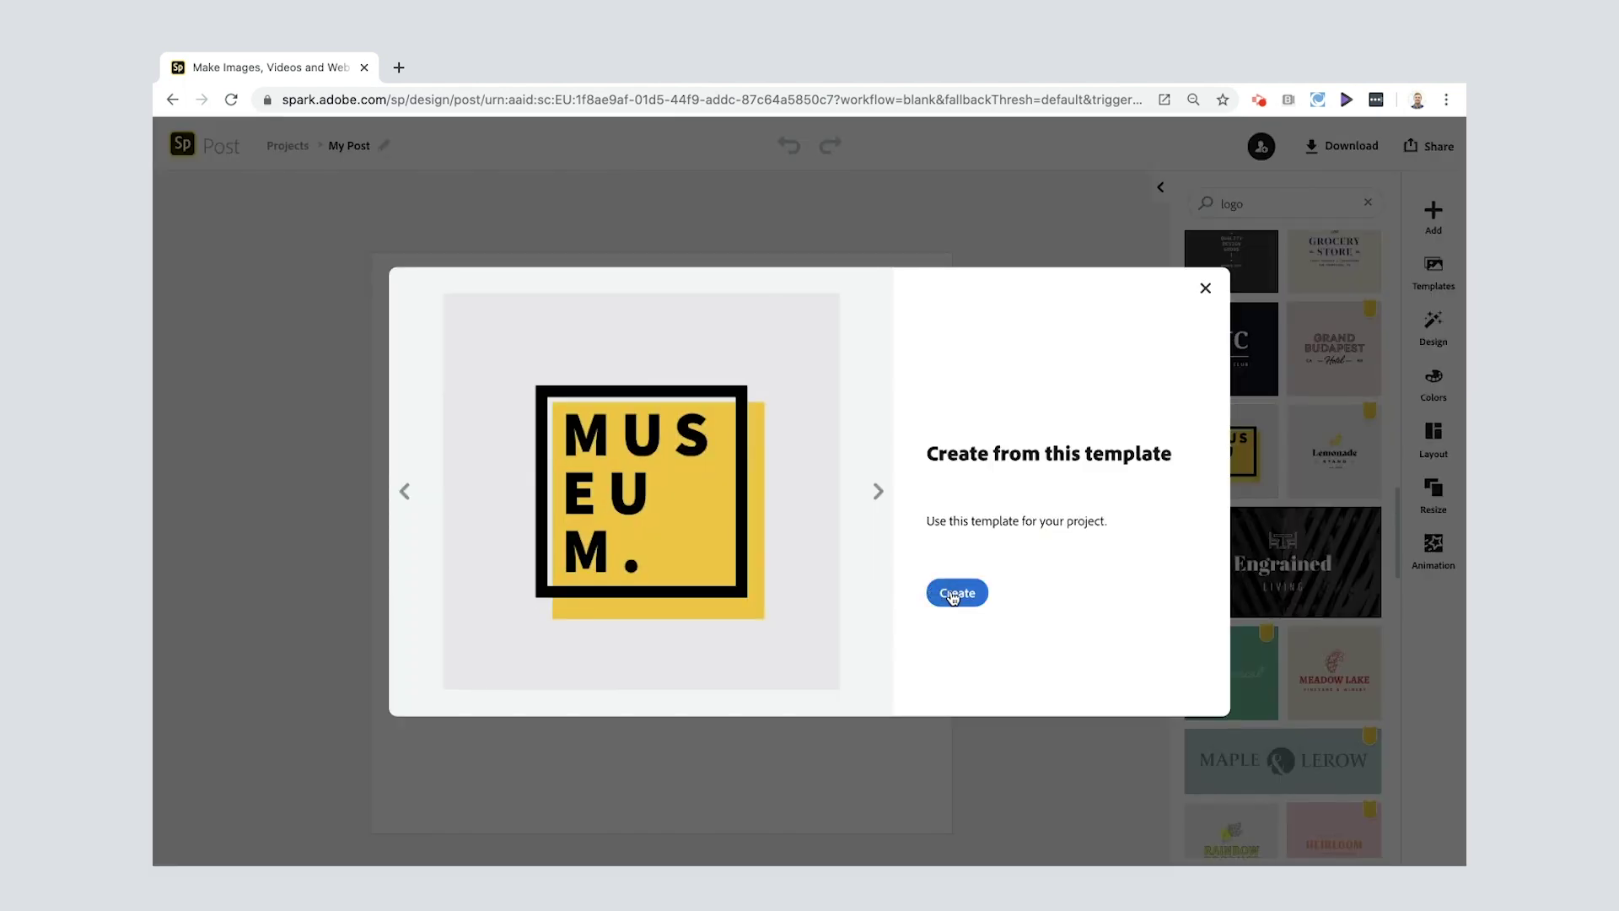
pyautogui.click(955, 594)
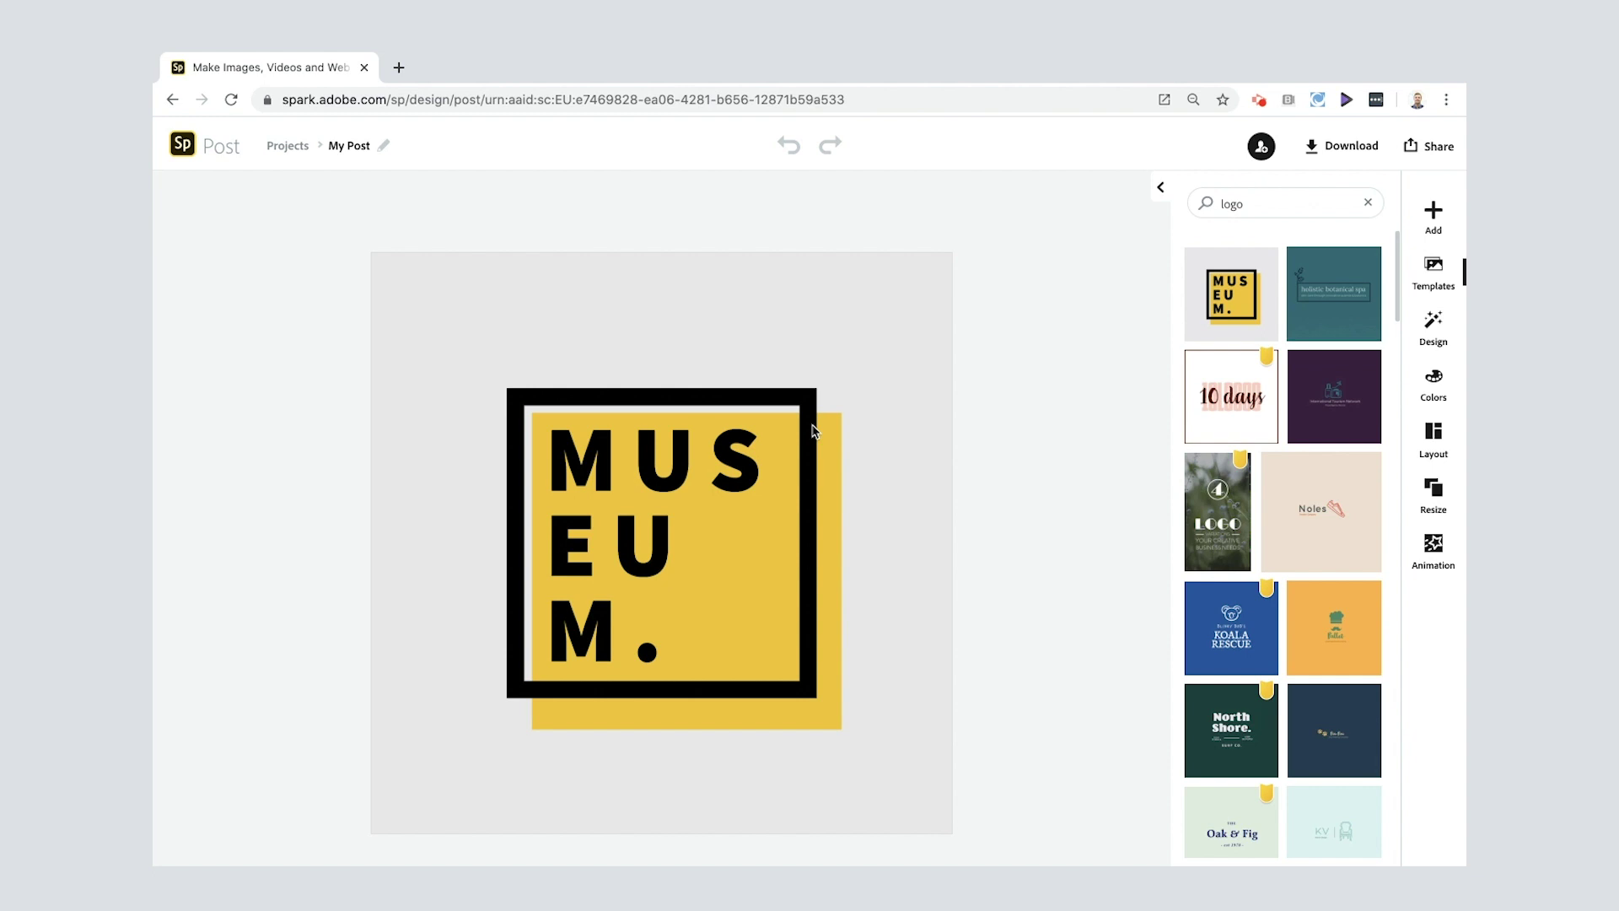
# Make the canvas background white and replace MUSEUM with DIGI and DOM on two lines
pyautogui.click(895, 368)
pyautogui.click(1361, 381)
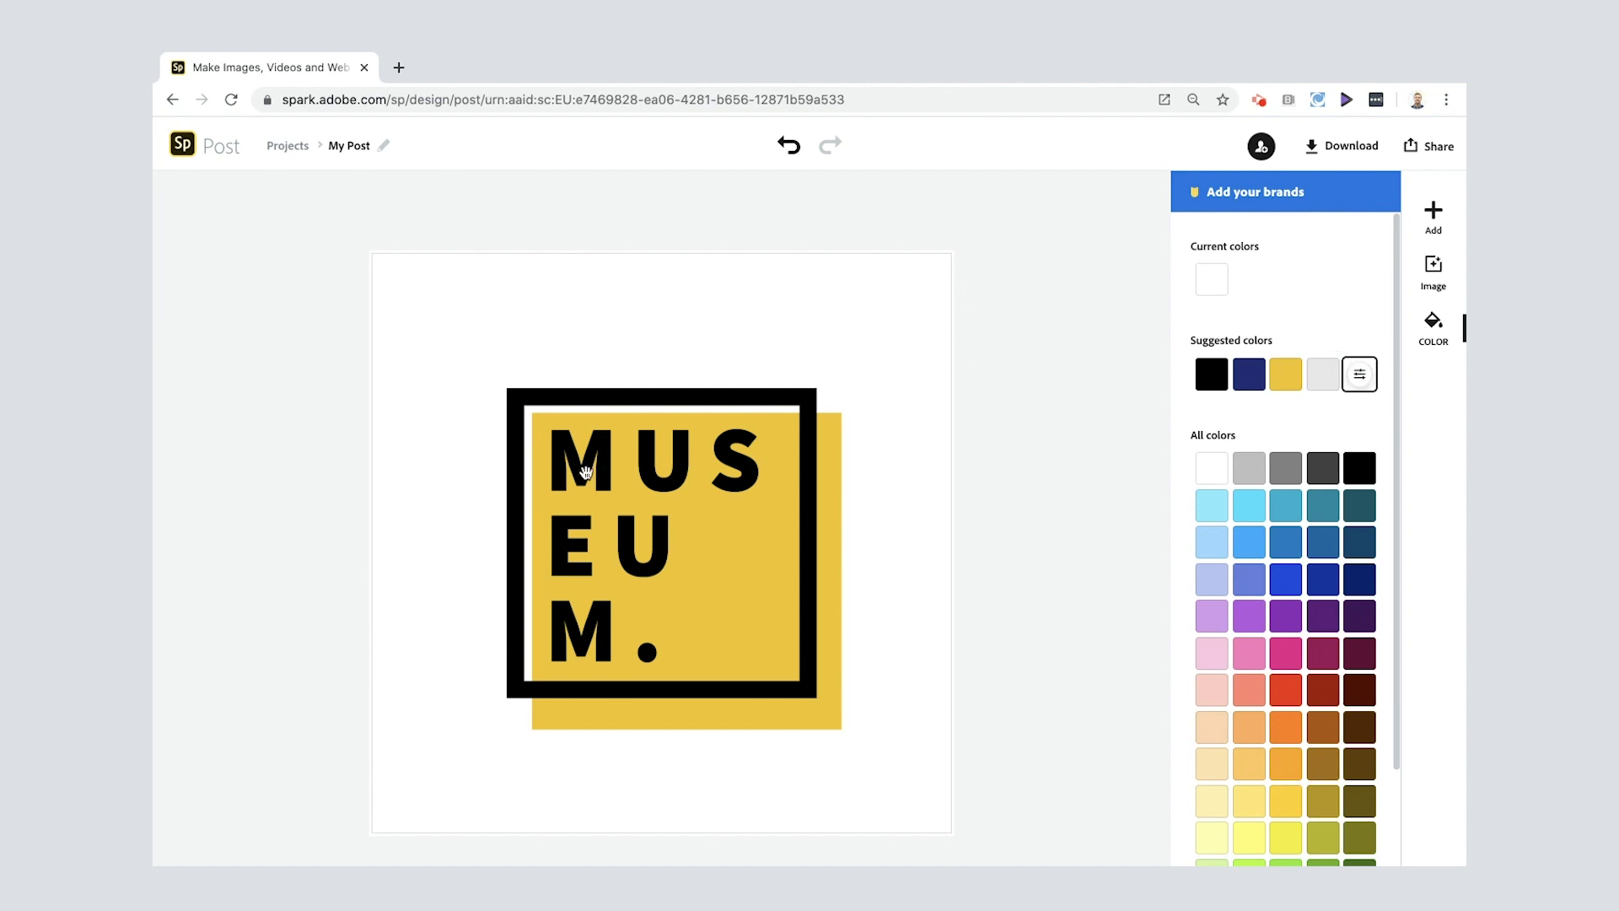
pyautogui.doubleClick(586, 472)
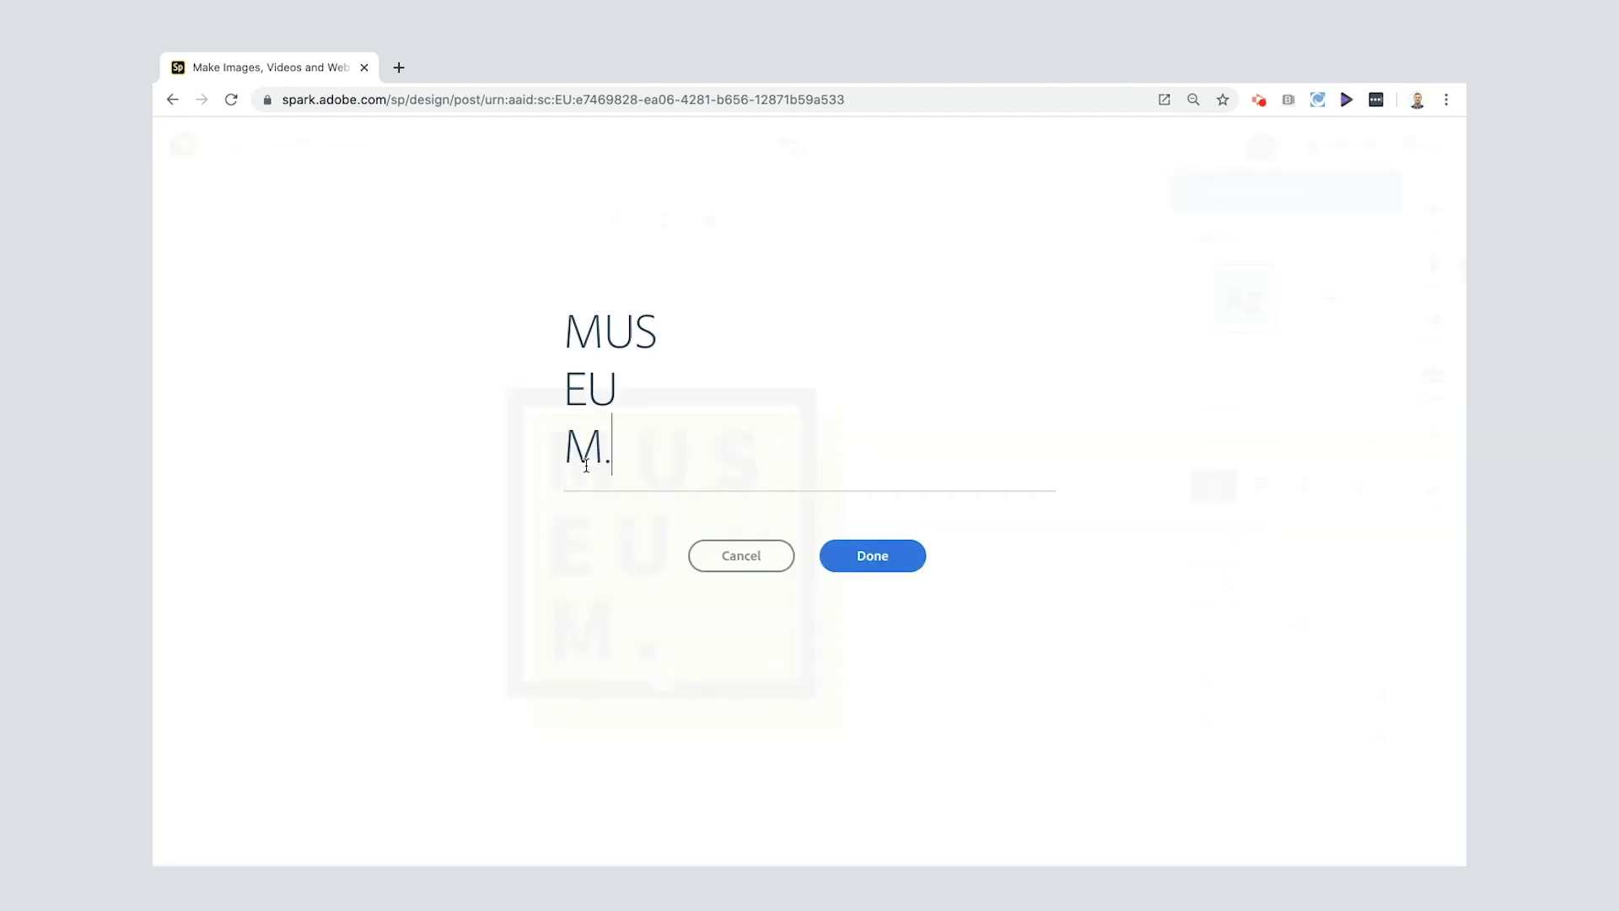
pyautogui.moveTo(612, 440); pyautogui.dragTo(550, 301)
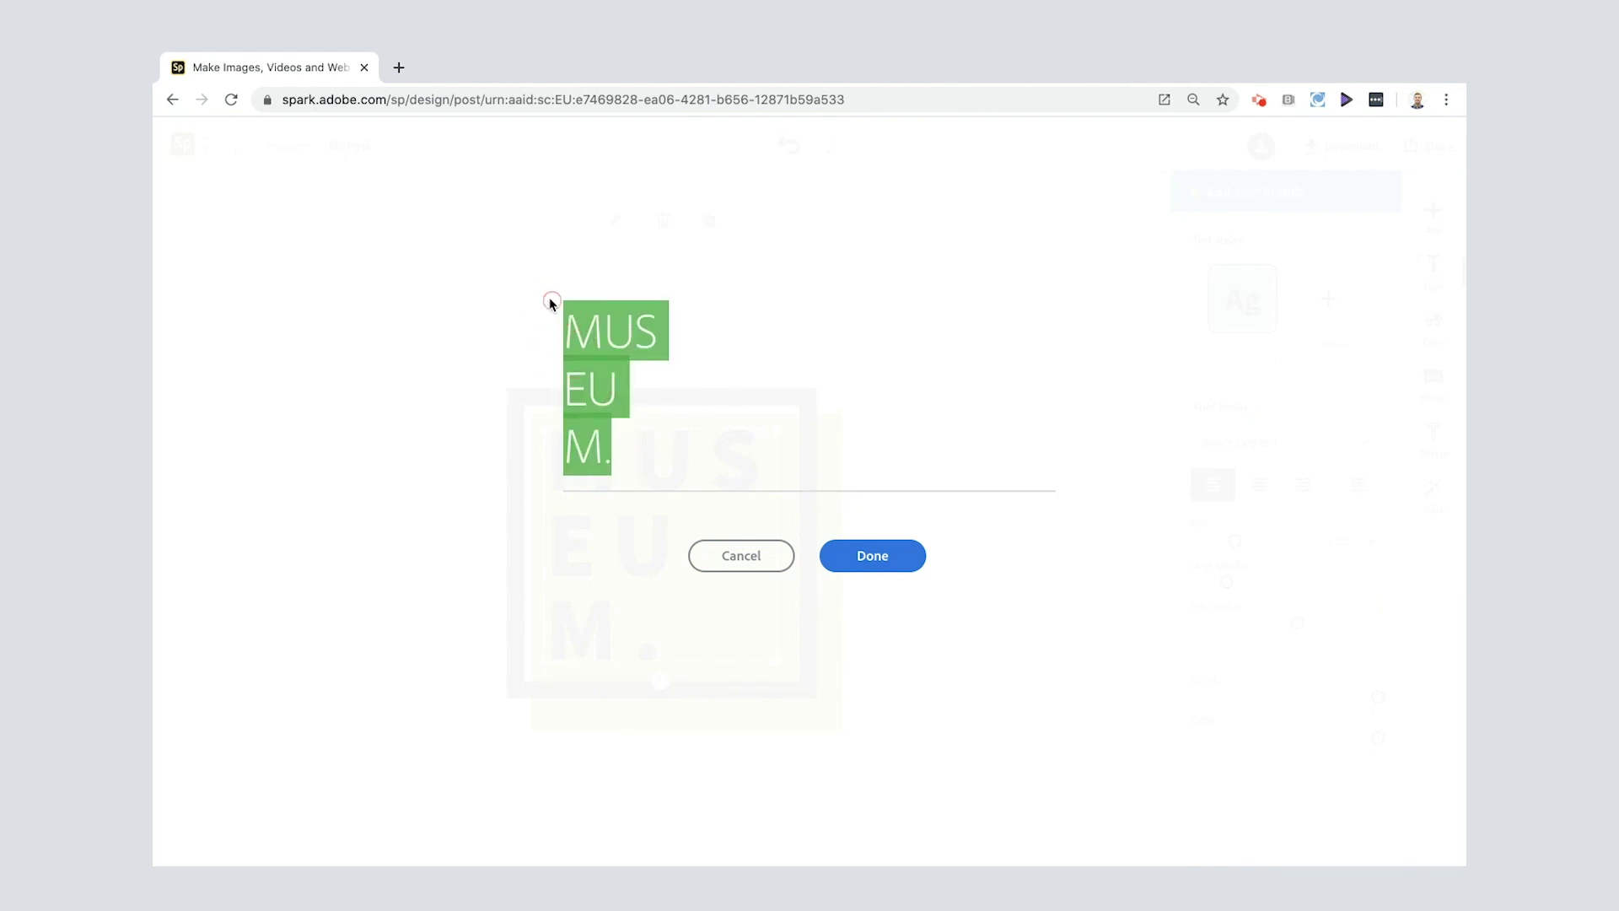
pyautogui.write('DIGI')
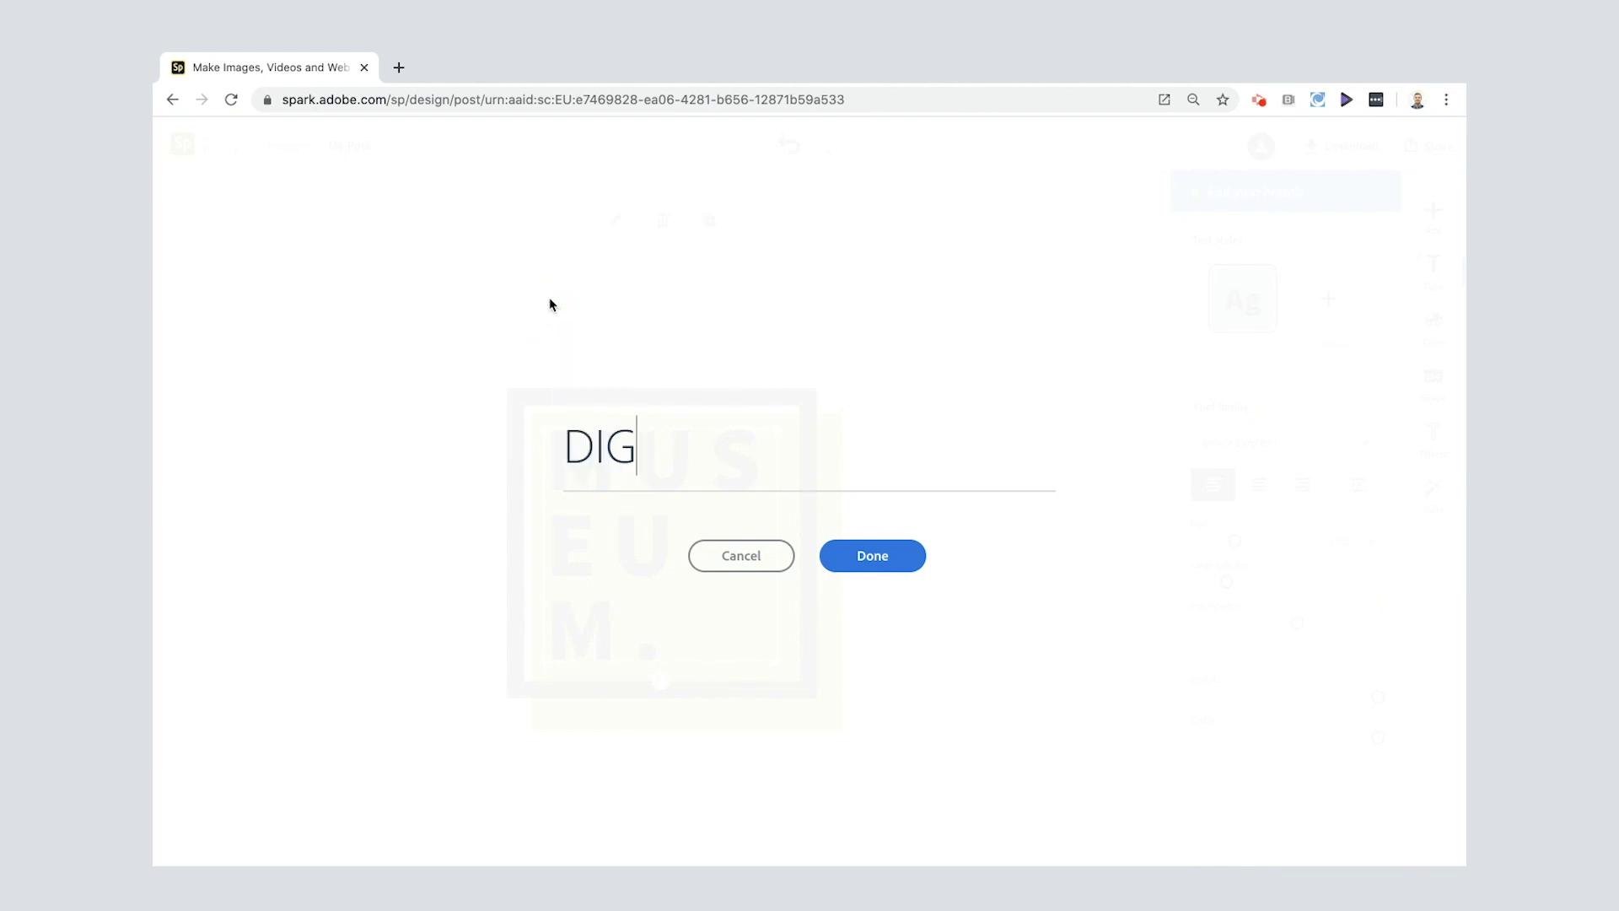
pyautogui.press('Return')
pyautogui.write('DOM')
pyautogui.click(850, 563)
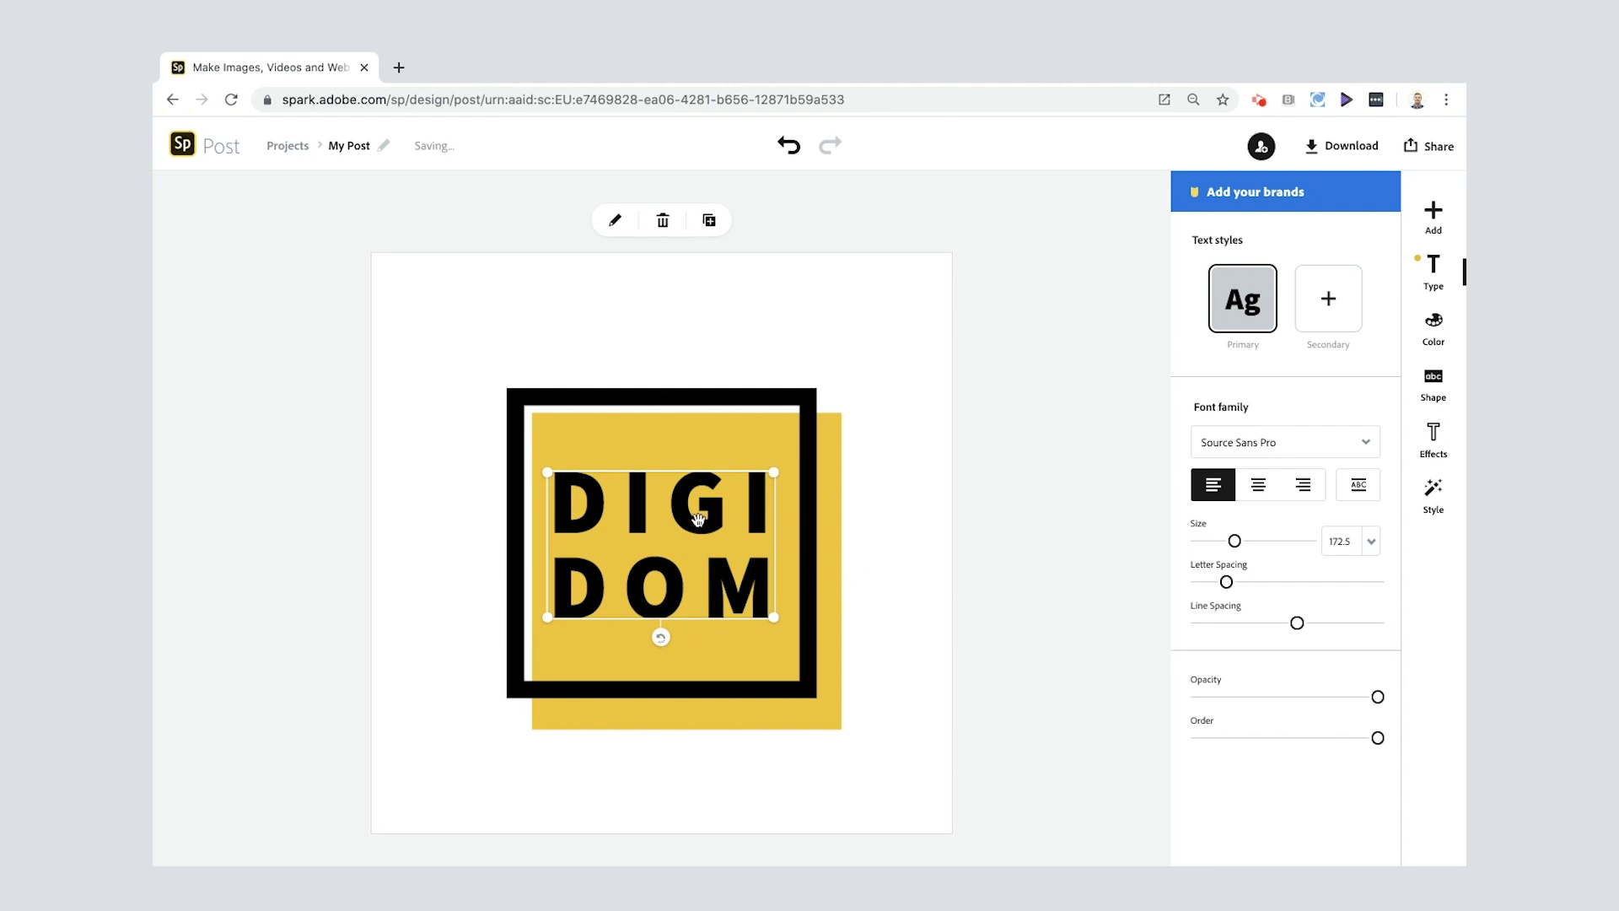
# Insert a skateboard icon from the icon search into the design
pyautogui.click(1066, 387)
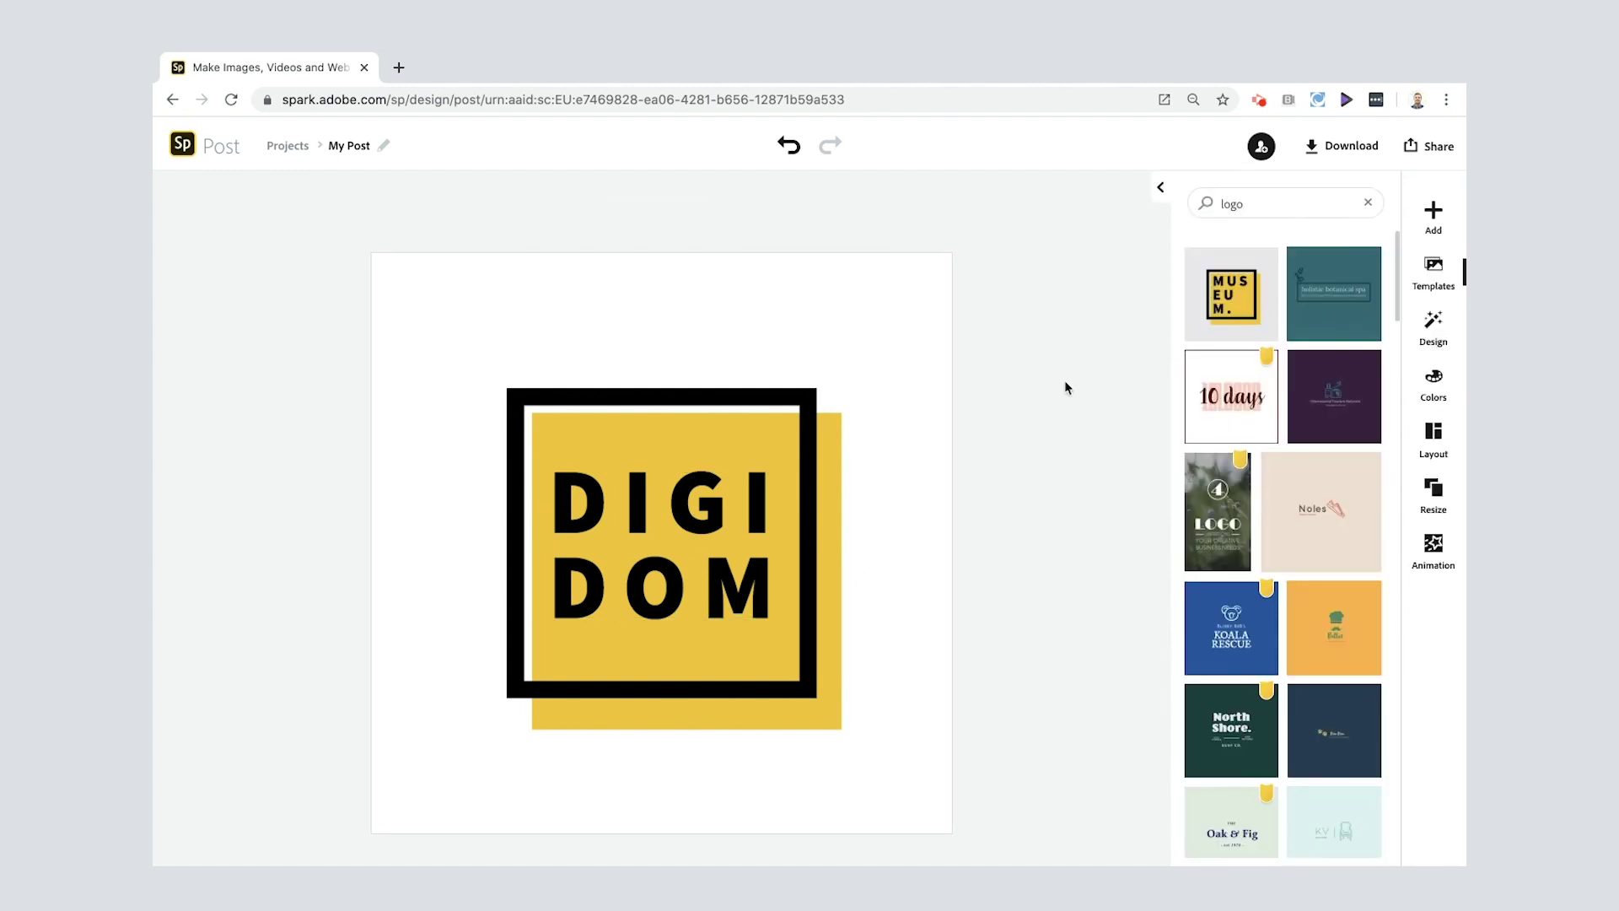
pyautogui.click(1434, 215)
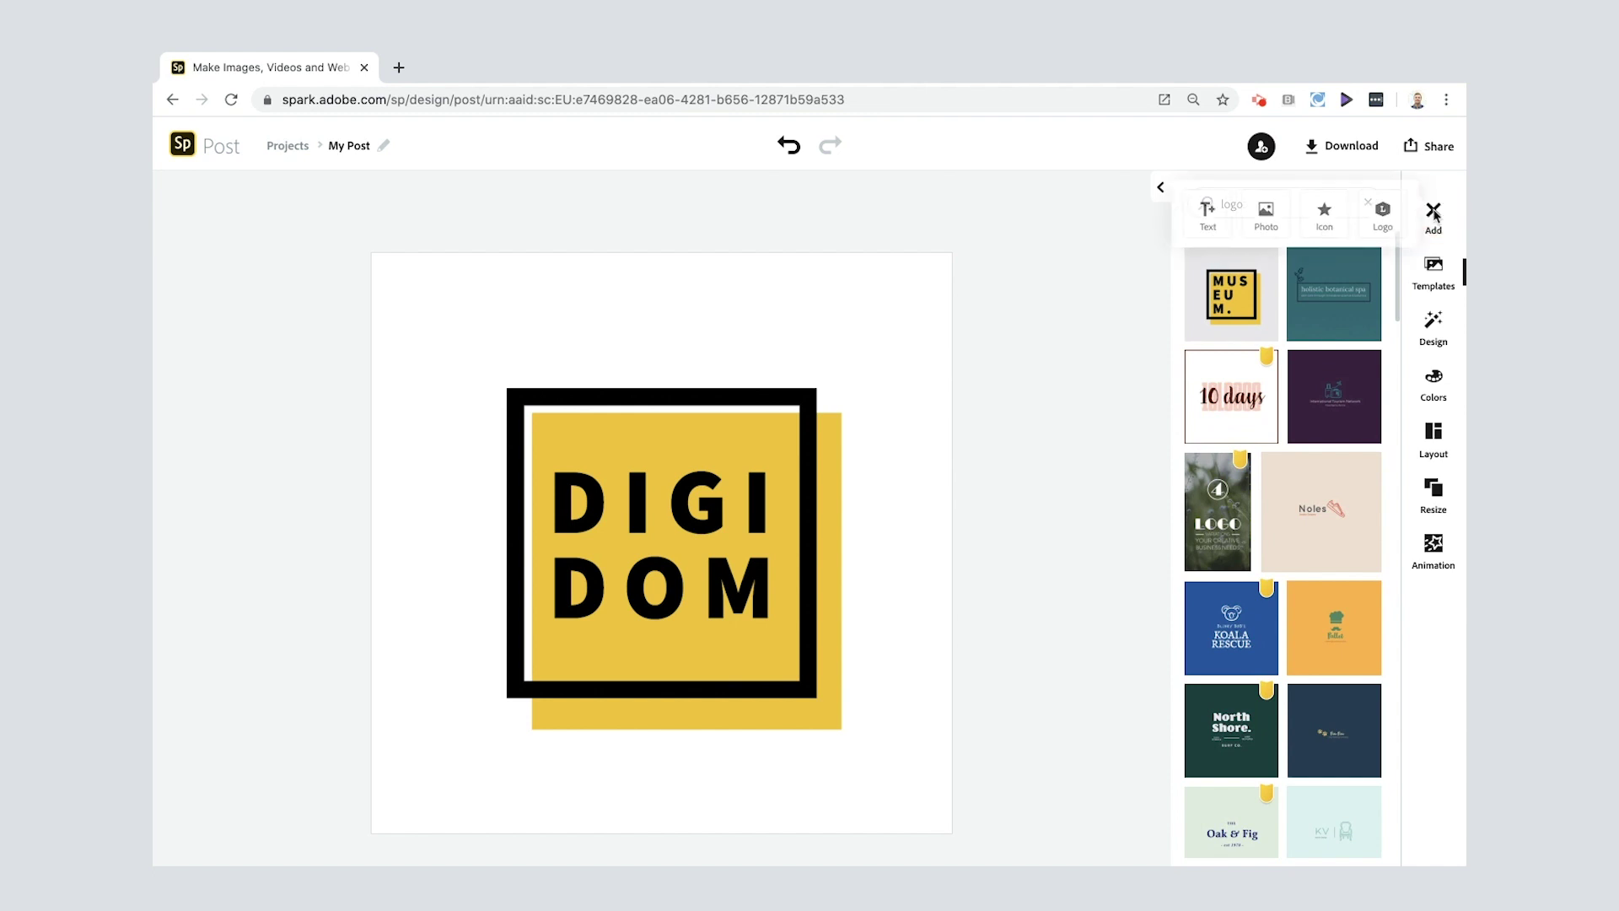
pyautogui.click(1312, 216)
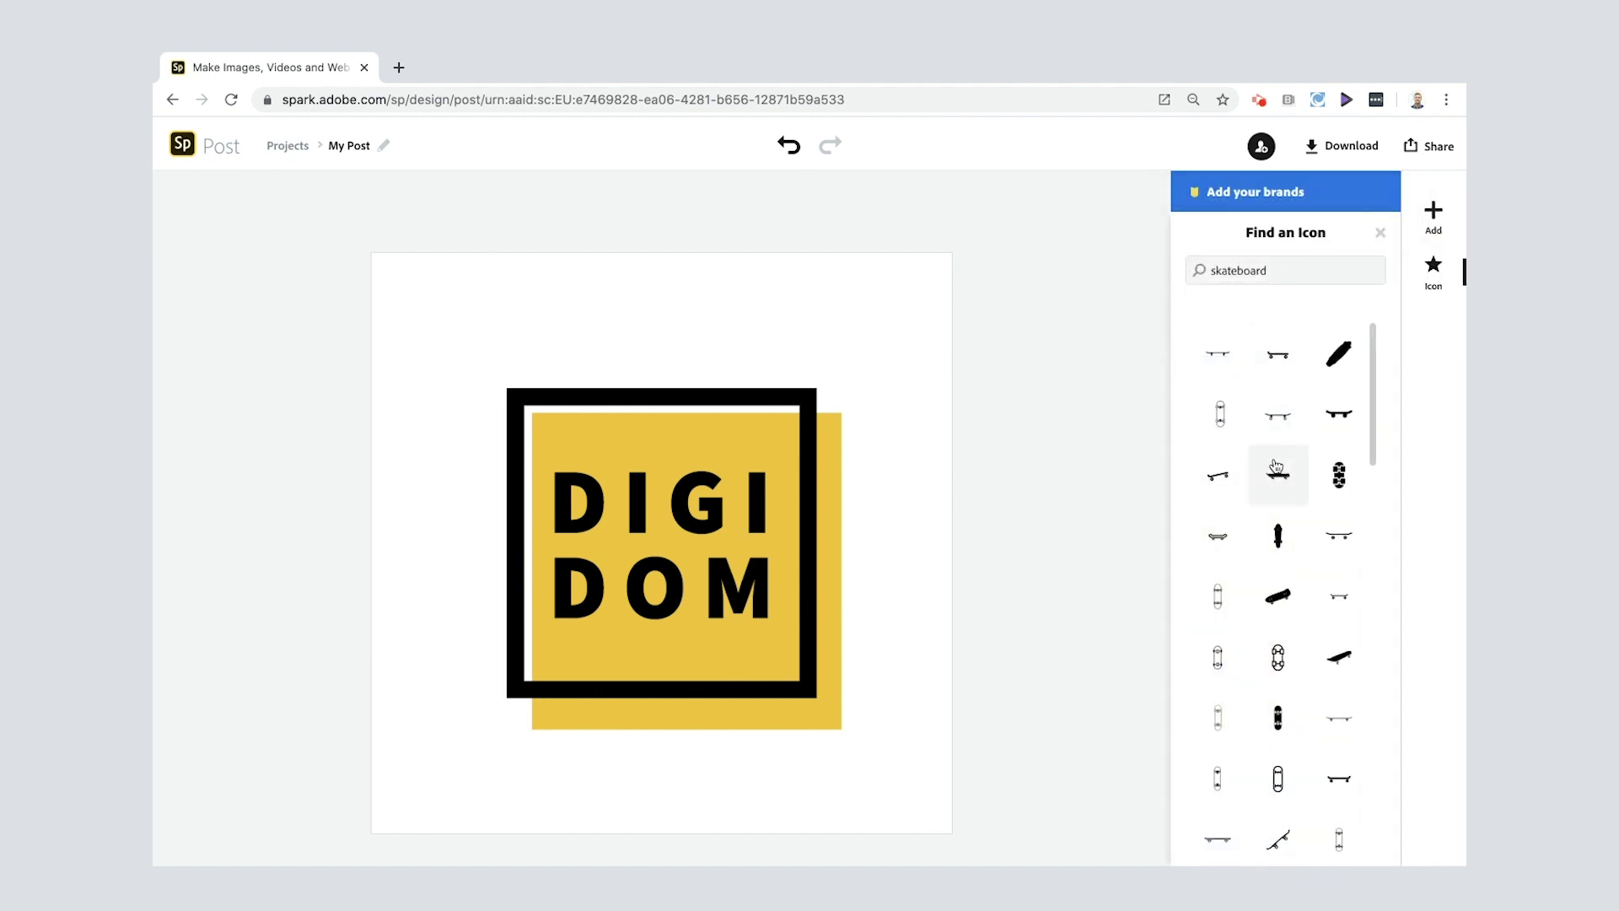
pyautogui.click(1280, 424)
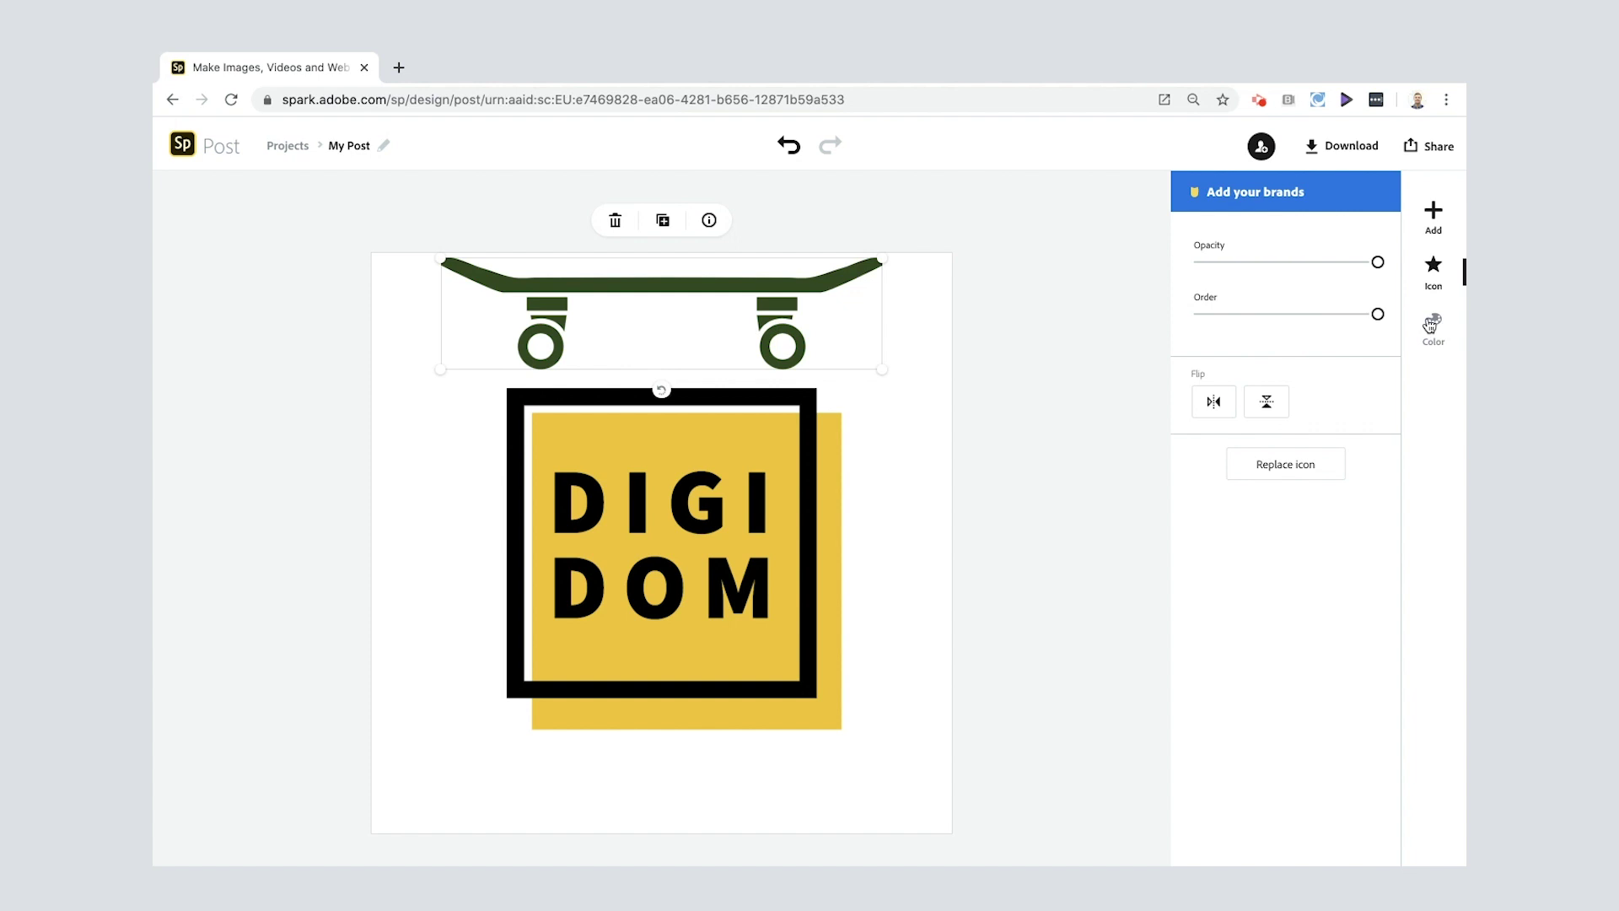
# Make the skateboard black, shrink it, and centre it just beneath DOM
pyautogui.click(1433, 323)
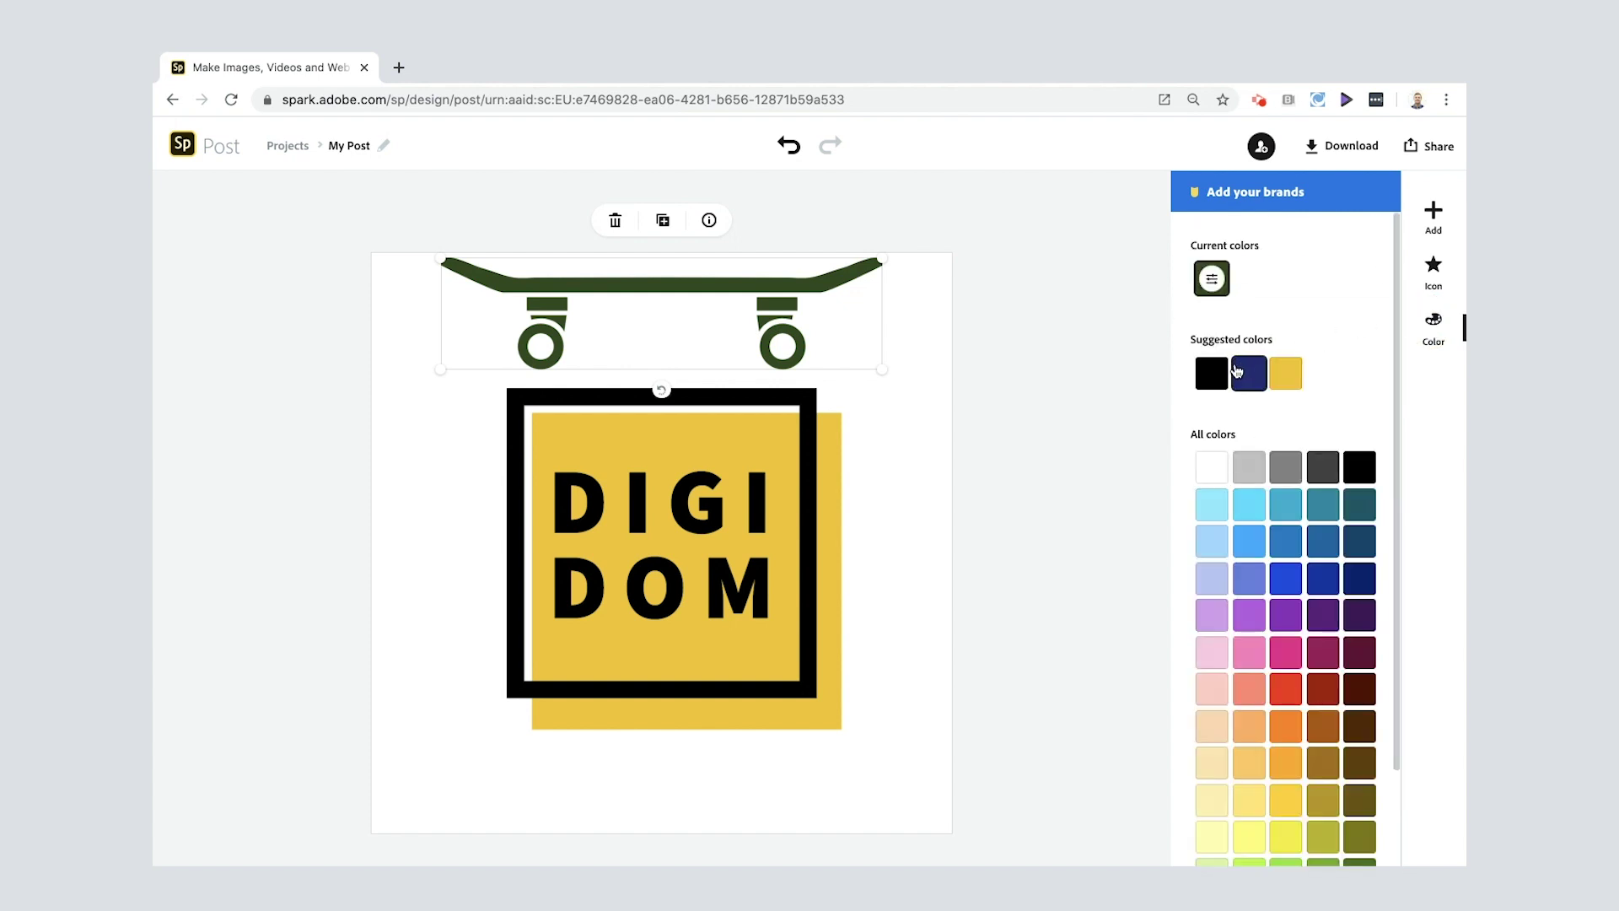
pyautogui.click(1218, 377)
pyautogui.moveTo(753, 299); pyautogui.dragTo(753, 624)
pyautogui.moveTo(883, 584); pyautogui.dragTo(728, 626)
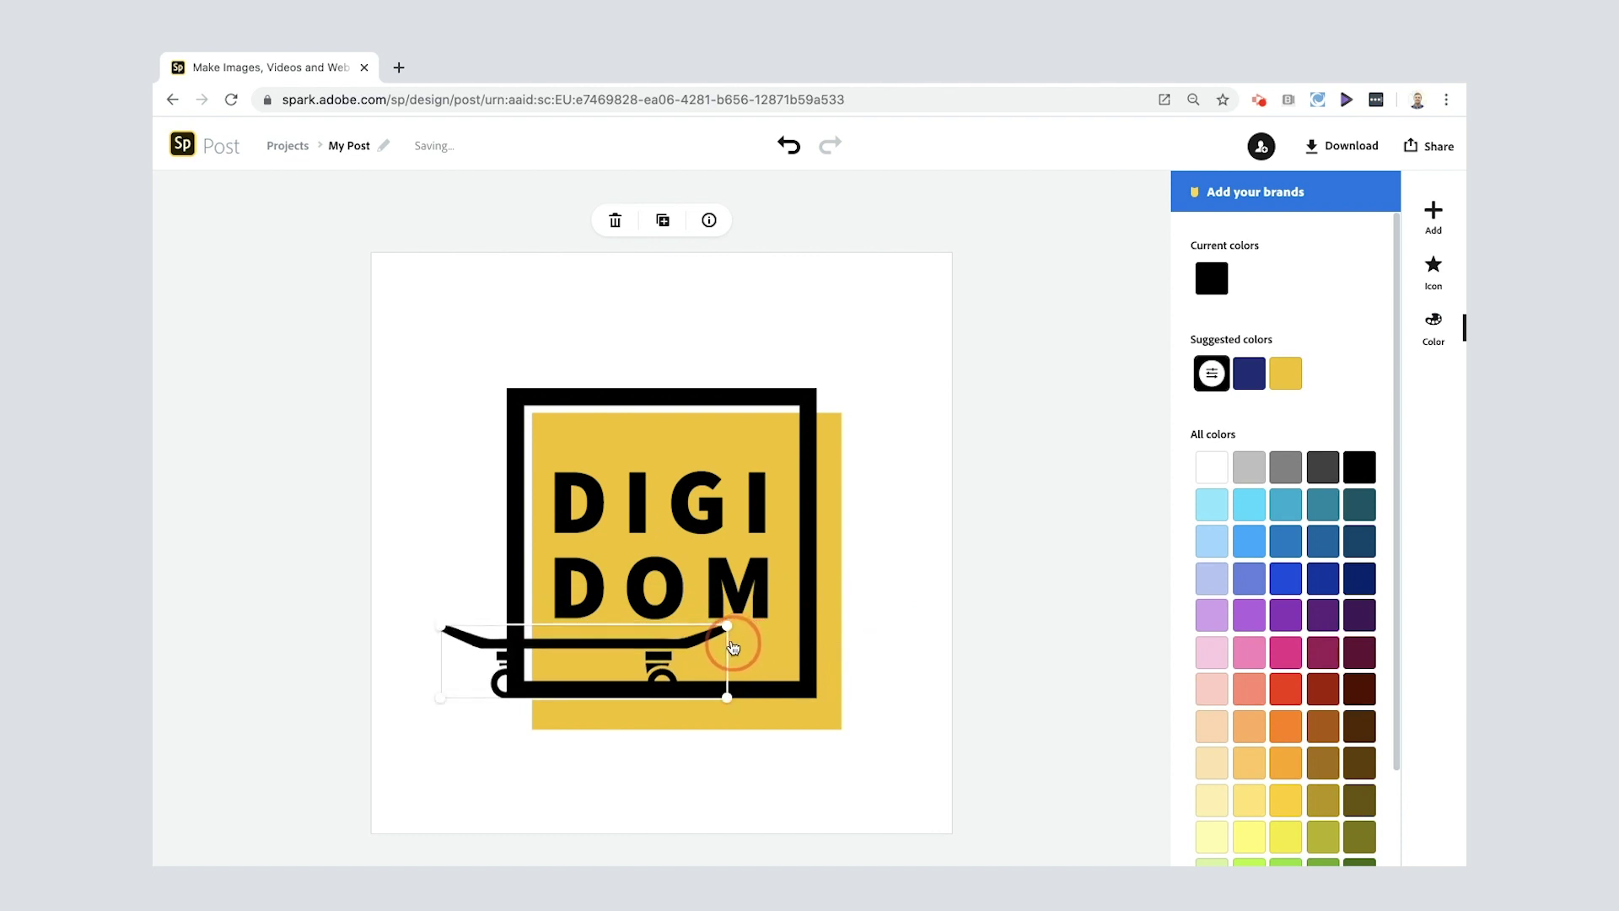
pyautogui.moveTo(453, 638)
pyautogui.mouseDown()
pyautogui.moveTo(438, 625)
pyautogui.moveTo(481, 637)
pyautogui.mouseUp()
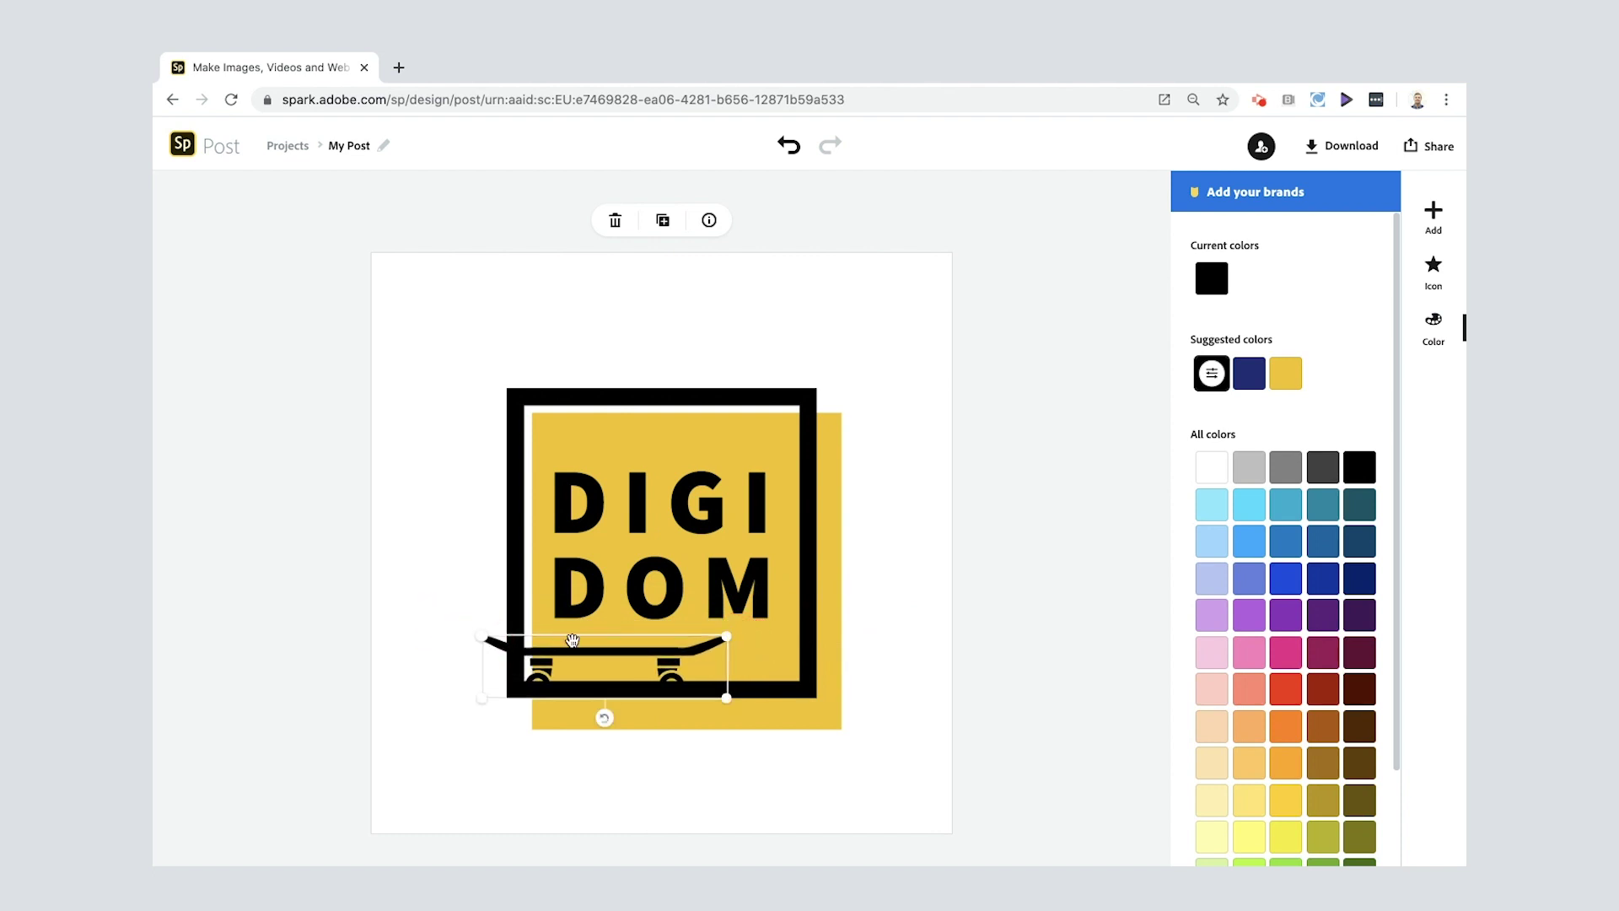
pyautogui.moveTo(602, 646); pyautogui.dragTo(651, 634)
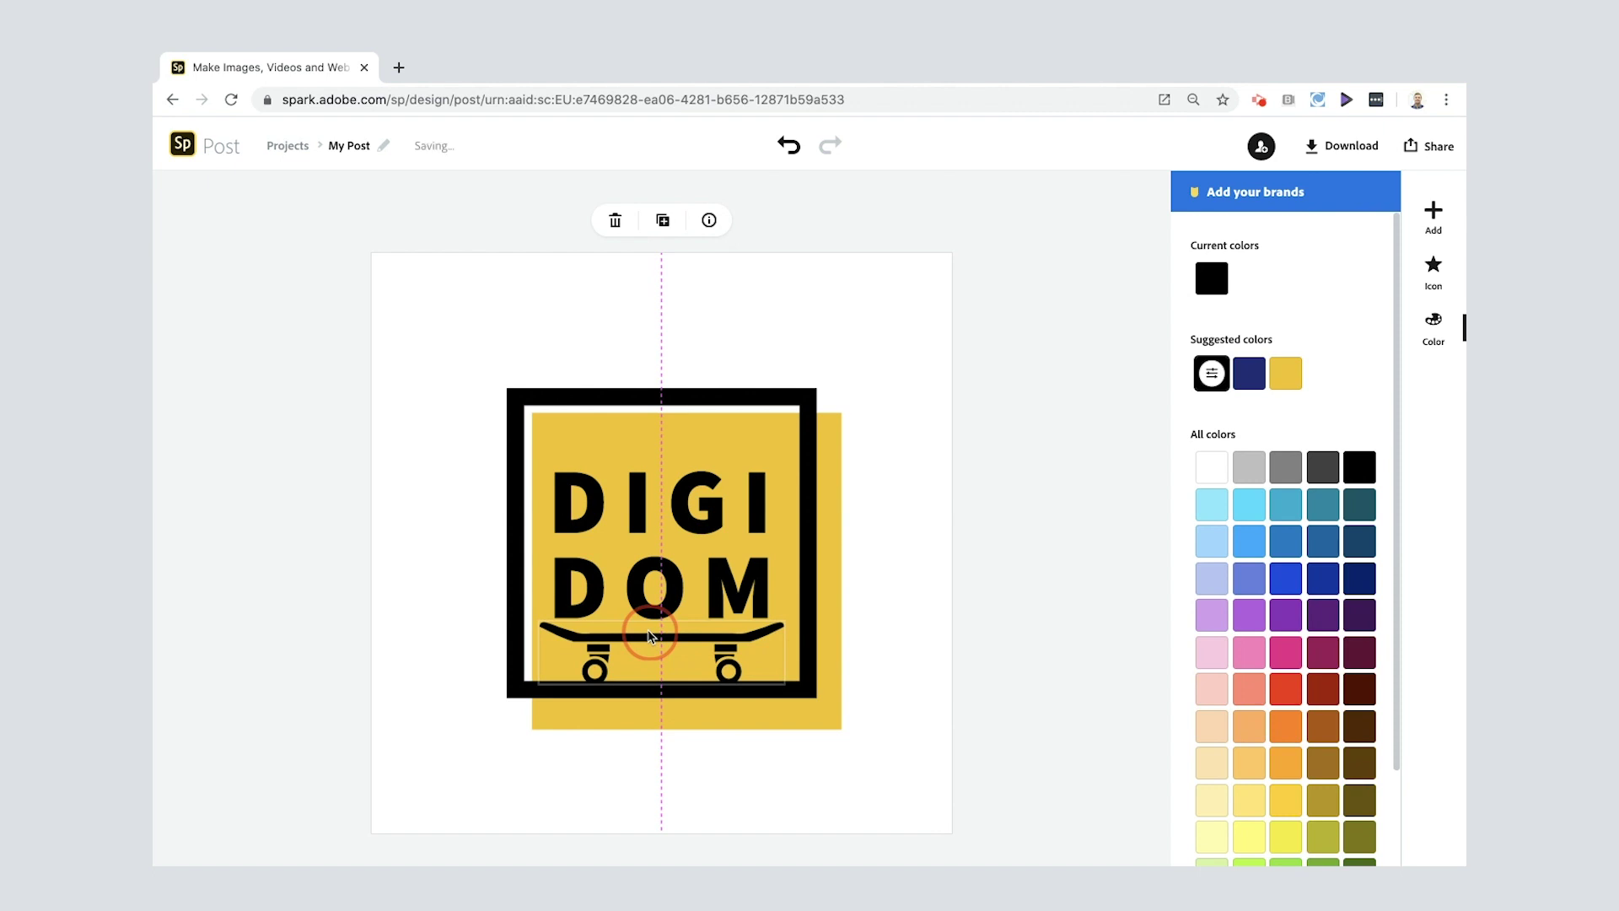
# Search the icons for 'camera' and add a camera icon to the design
pyautogui.click(986, 591)
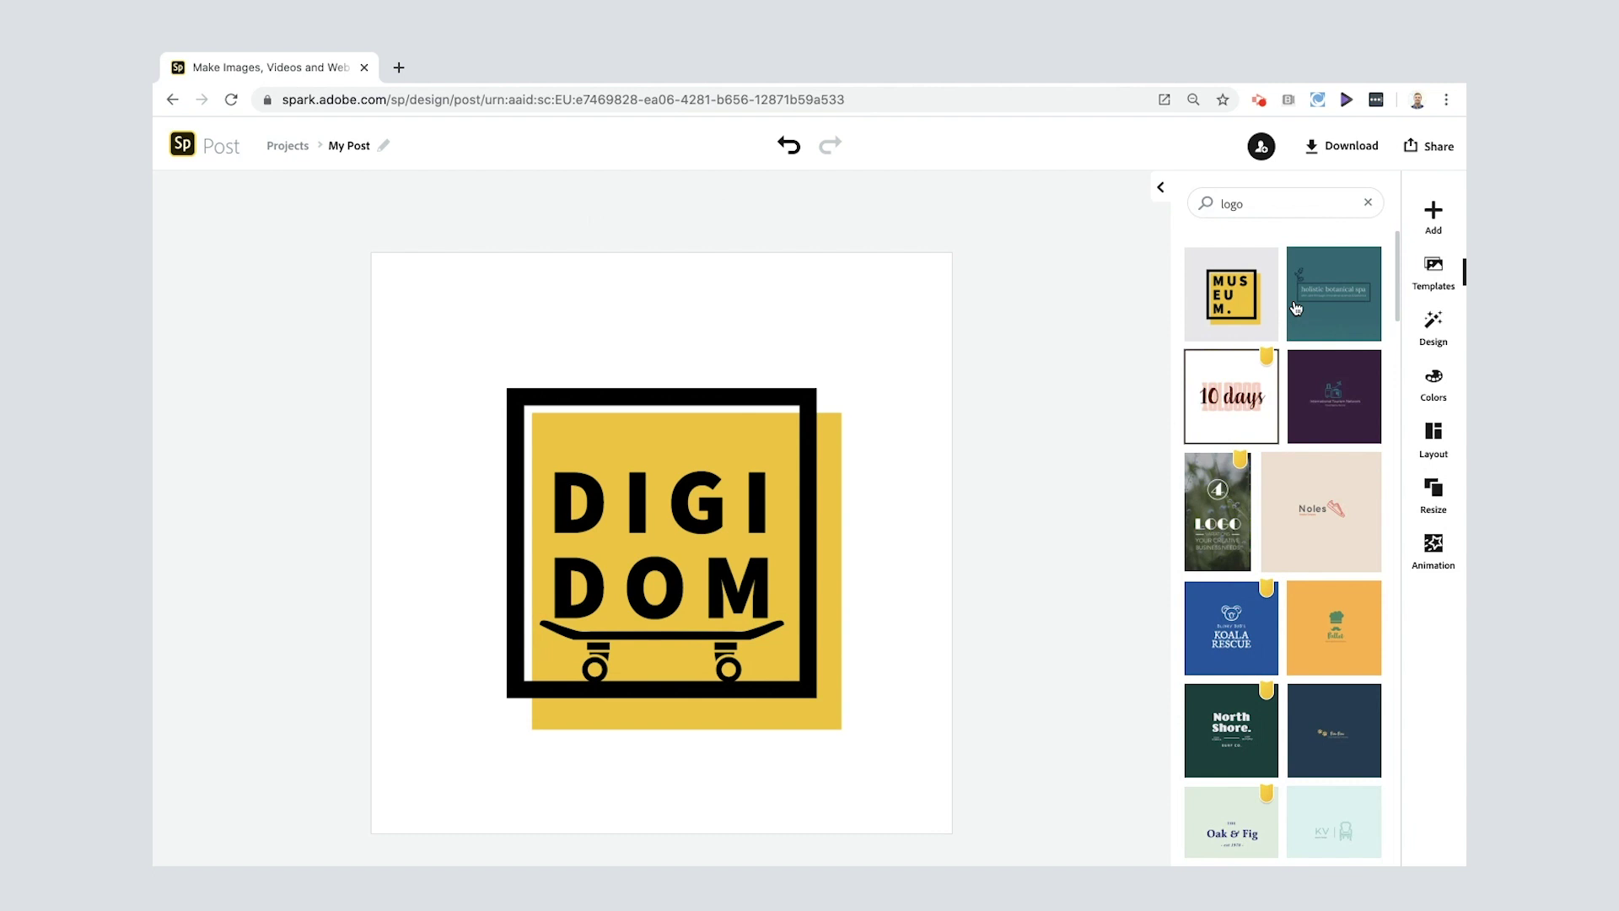
pyautogui.click(1436, 217)
pyautogui.click(1318, 213)
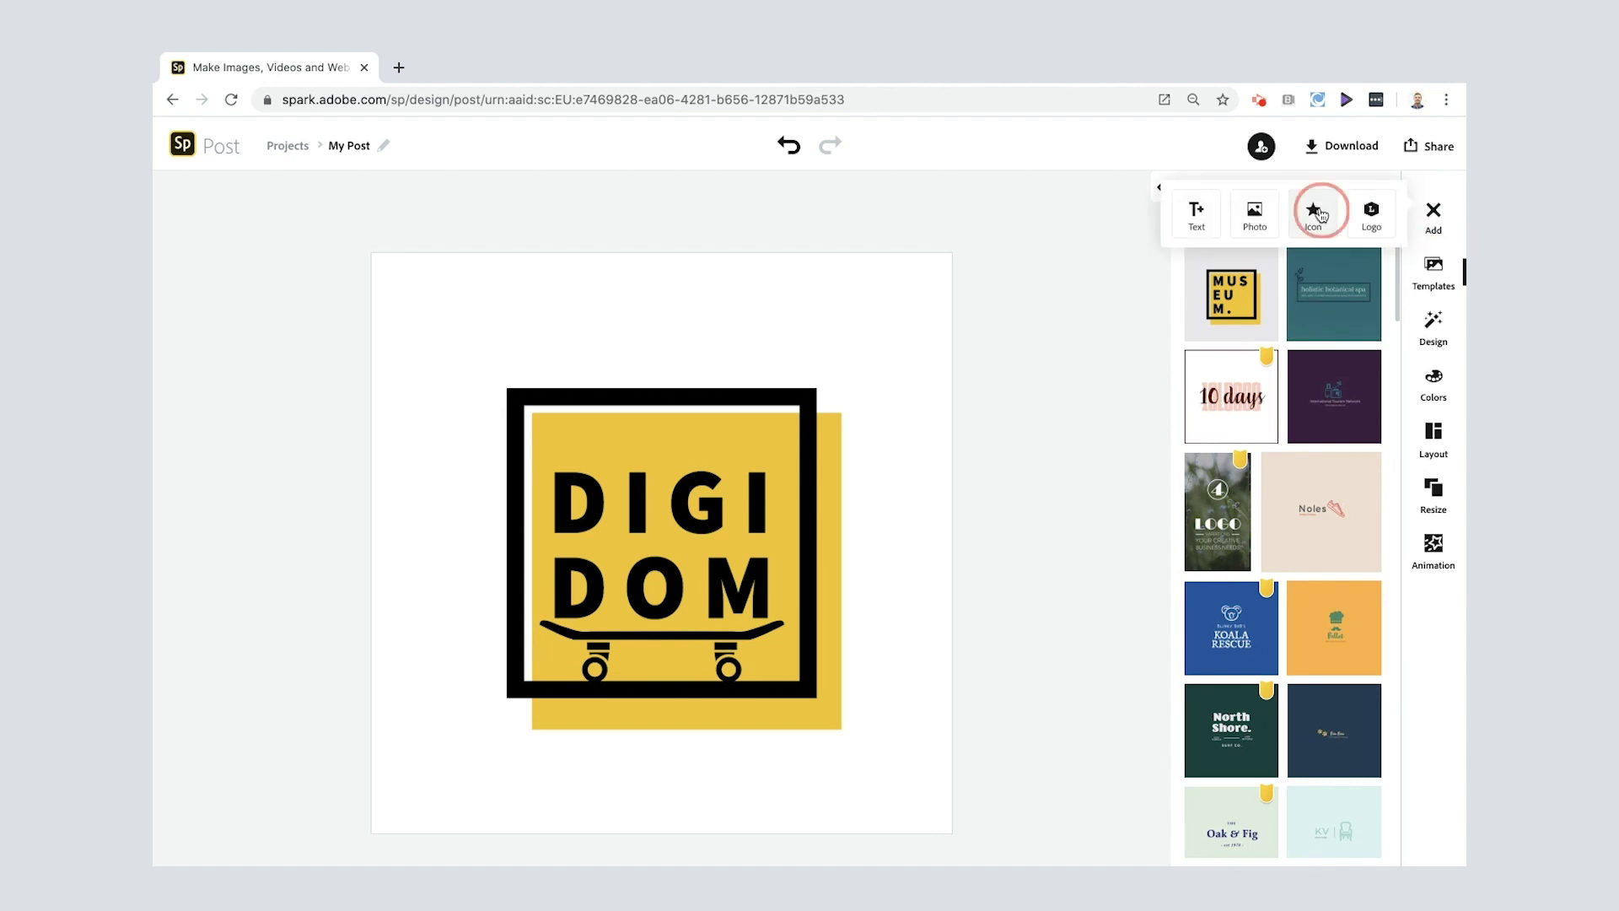
pyautogui.doubleClick(1241, 263)
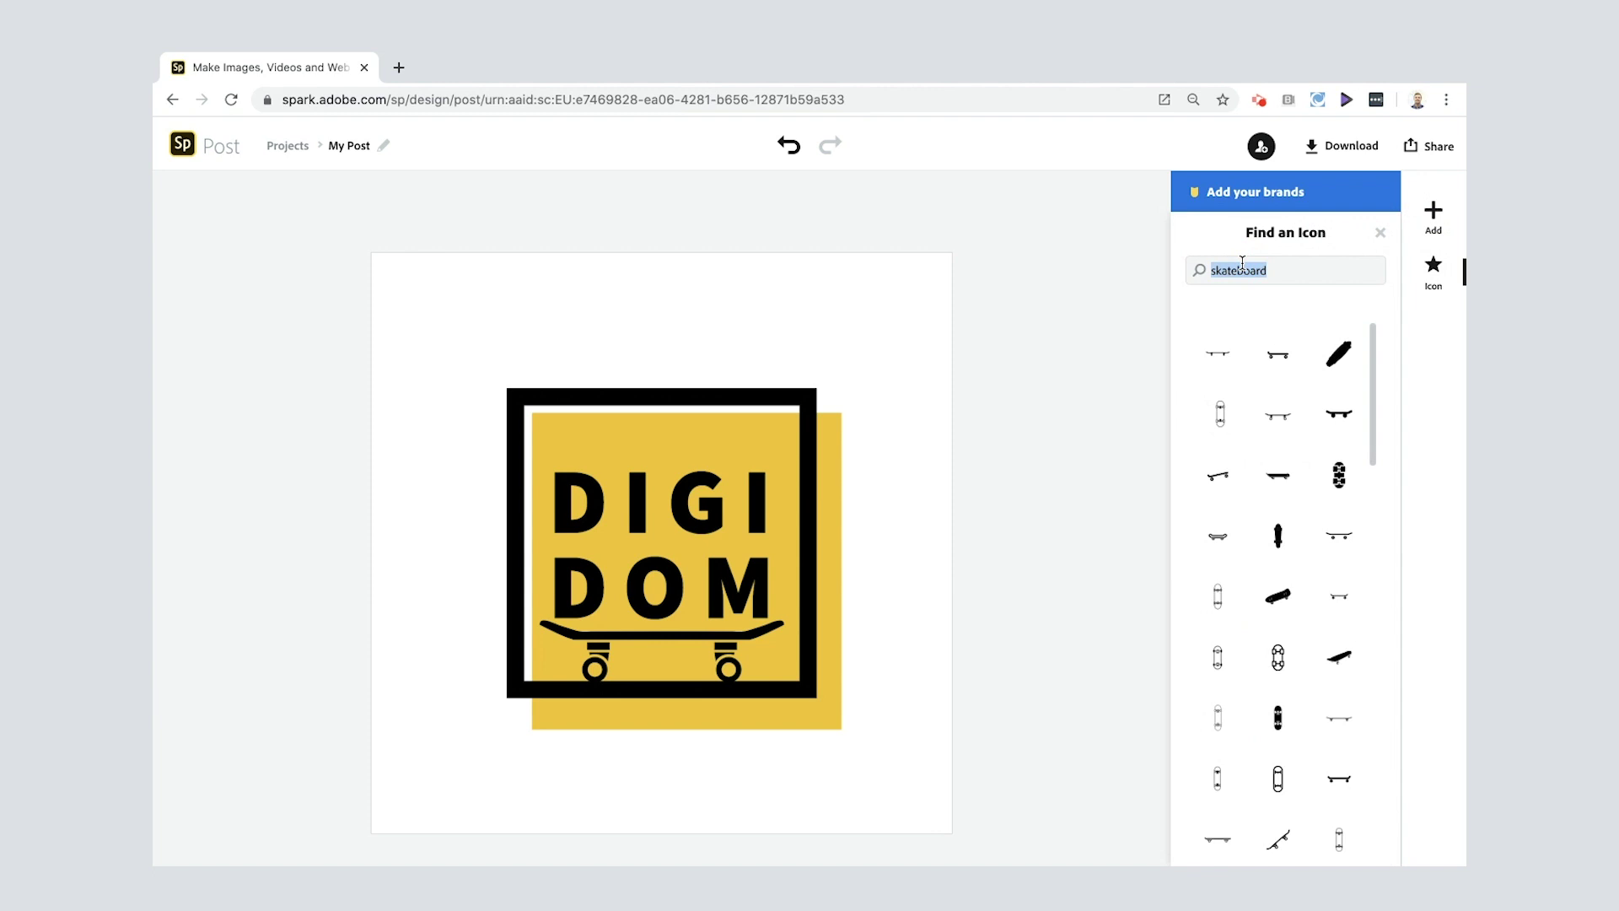
pyautogui.write('camera')
pyautogui.press('Return')
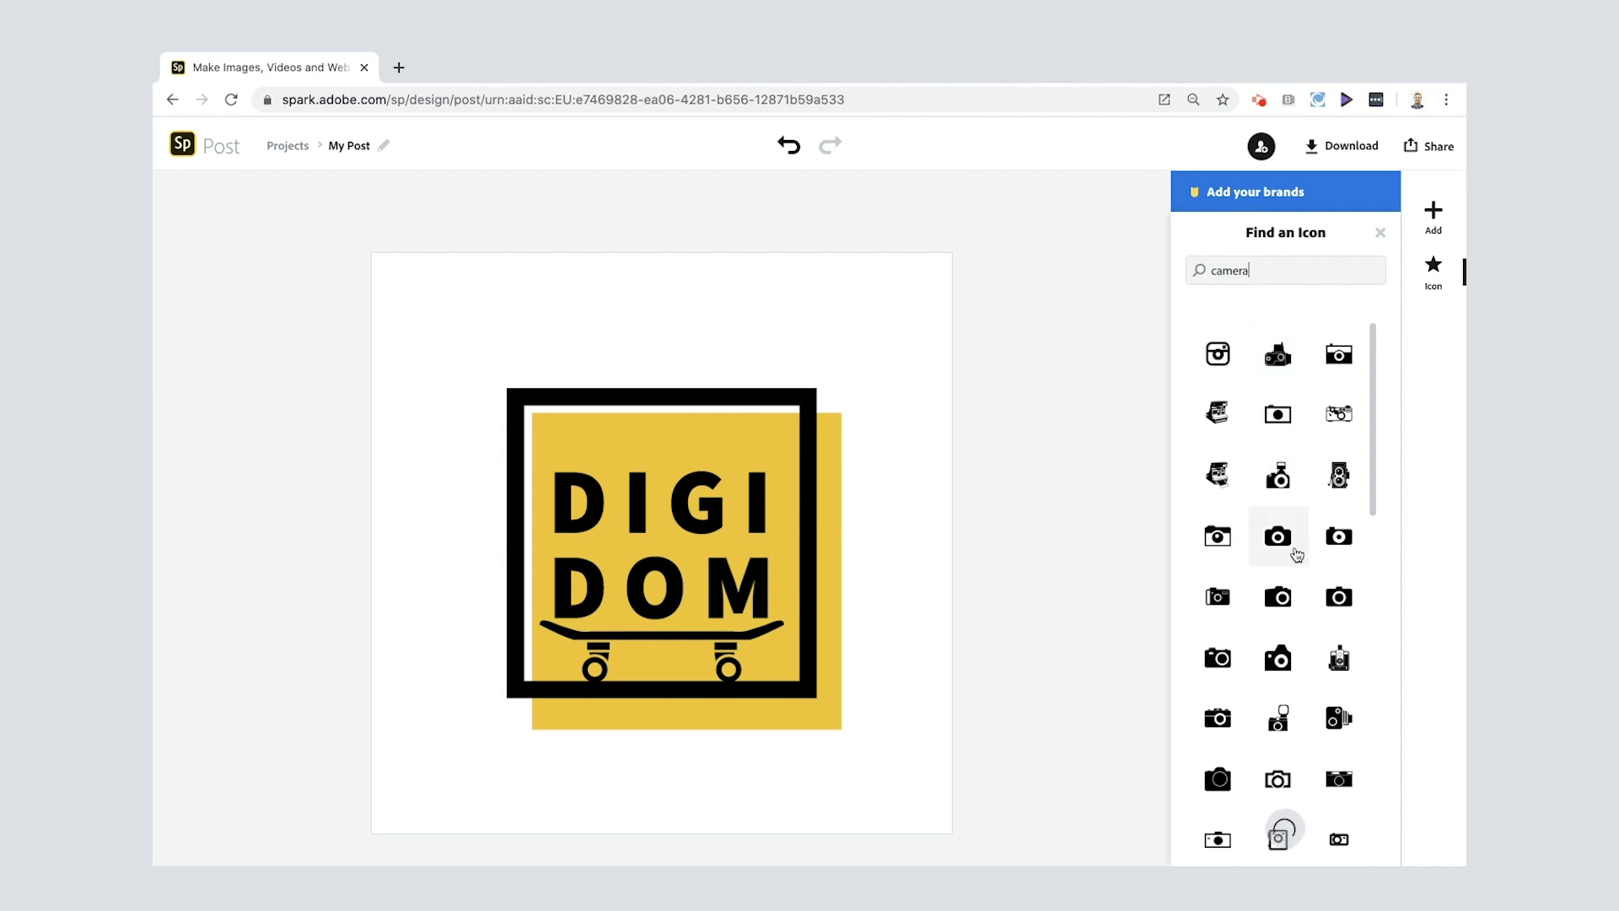
pyautogui.click(1340, 599)
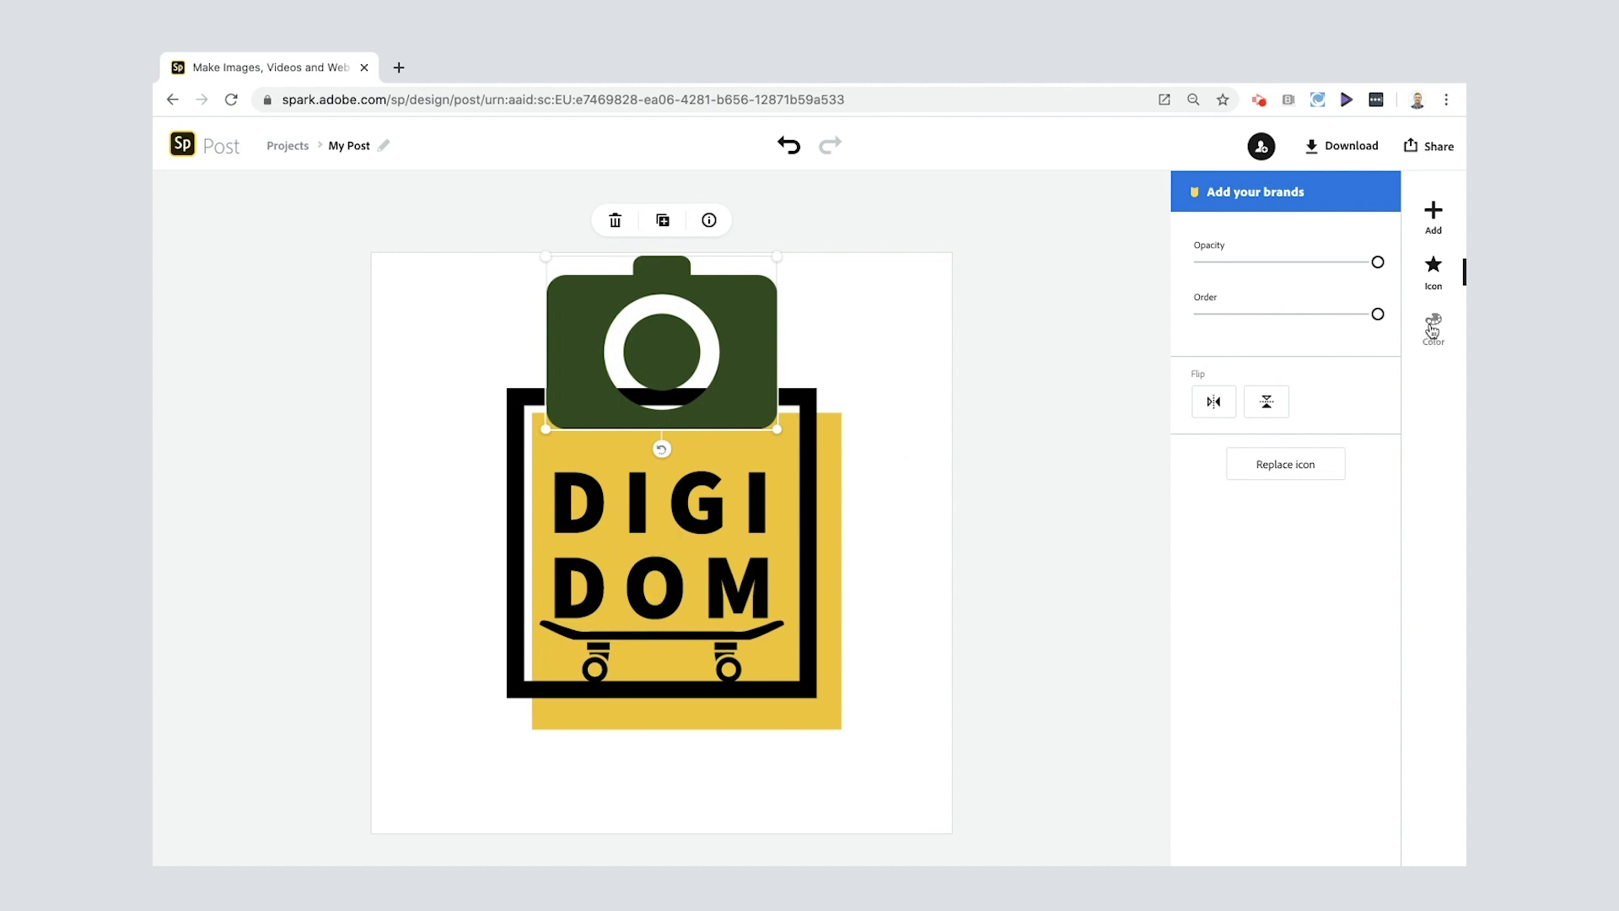
# Make the camera black, move it down over the lettering, and shrink it inside the frame
pyautogui.click(1433, 330)
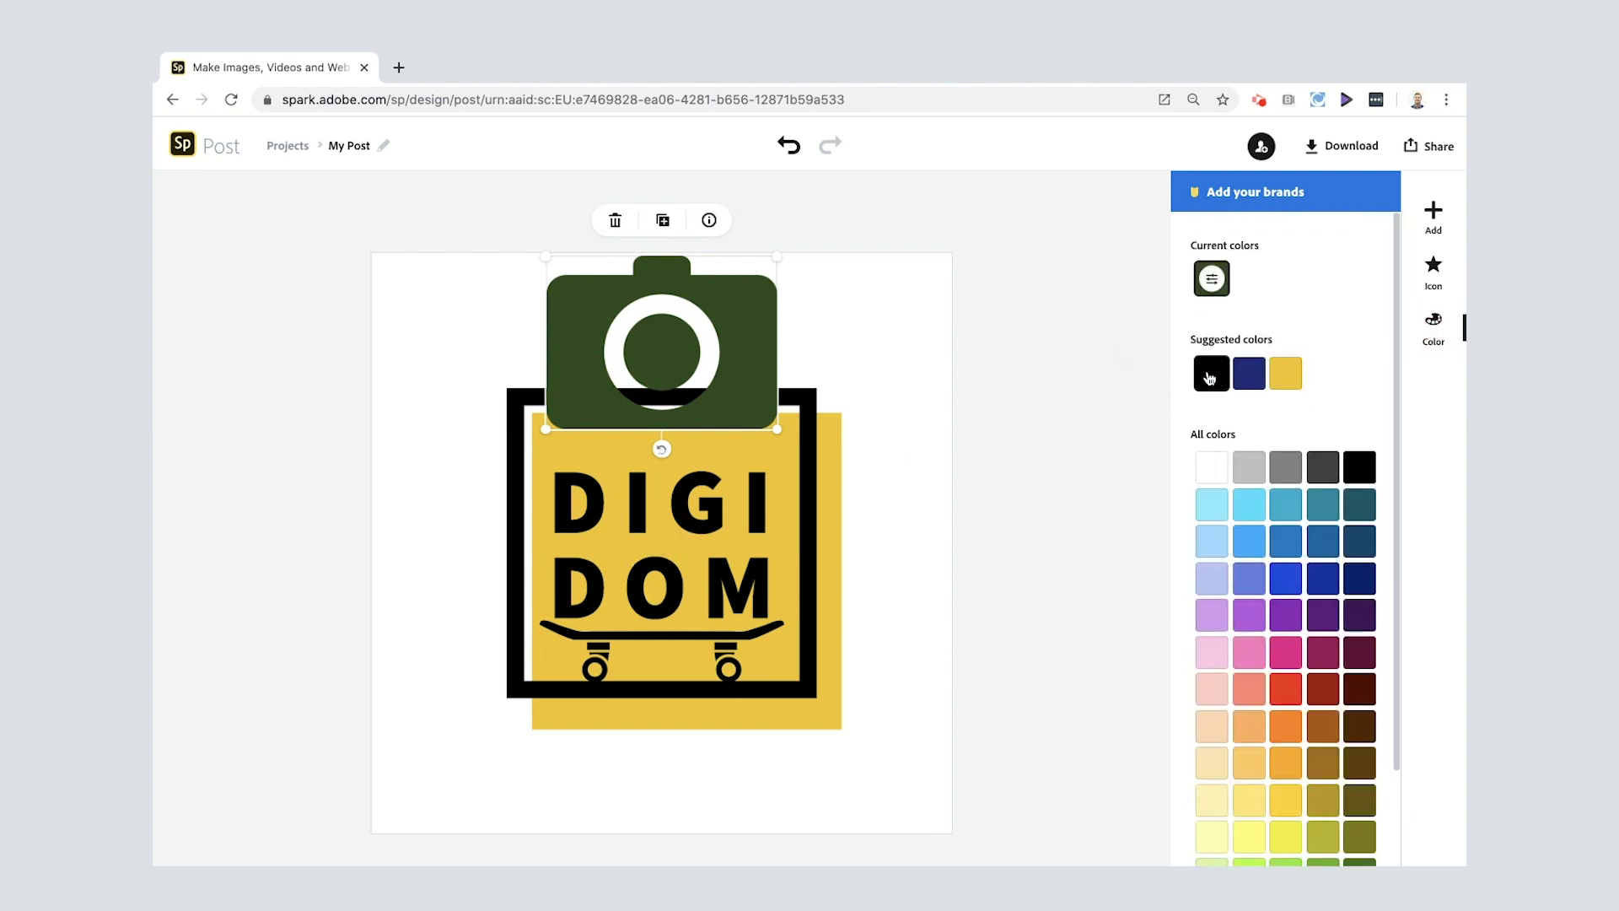
pyautogui.click(1211, 377)
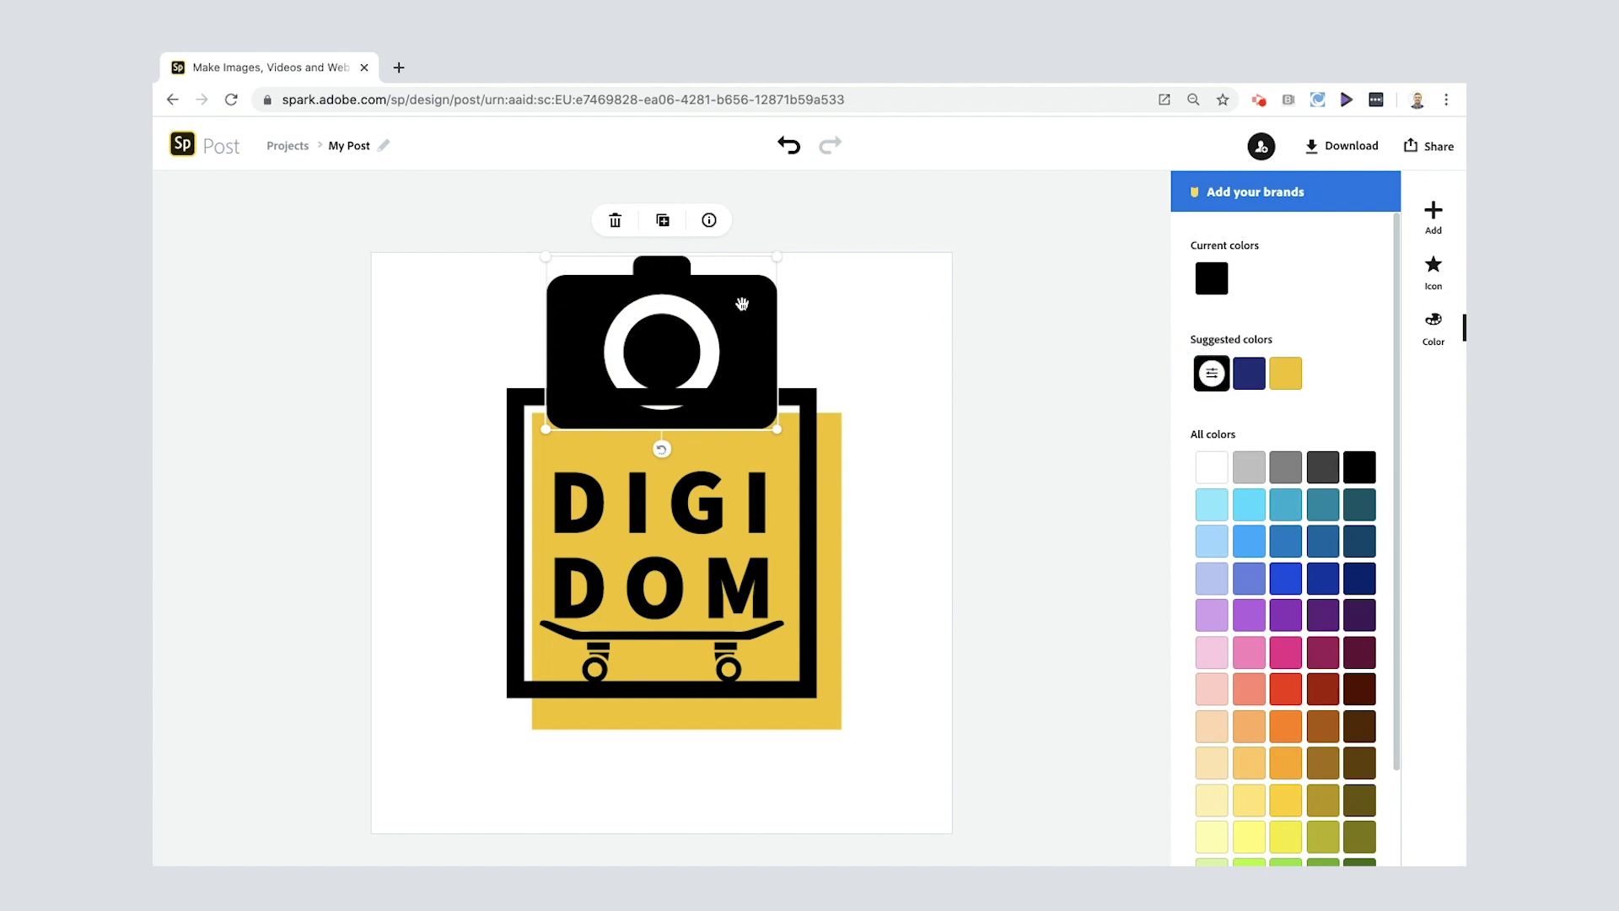
pyautogui.moveTo(745, 320); pyautogui.dragTo(744, 542)
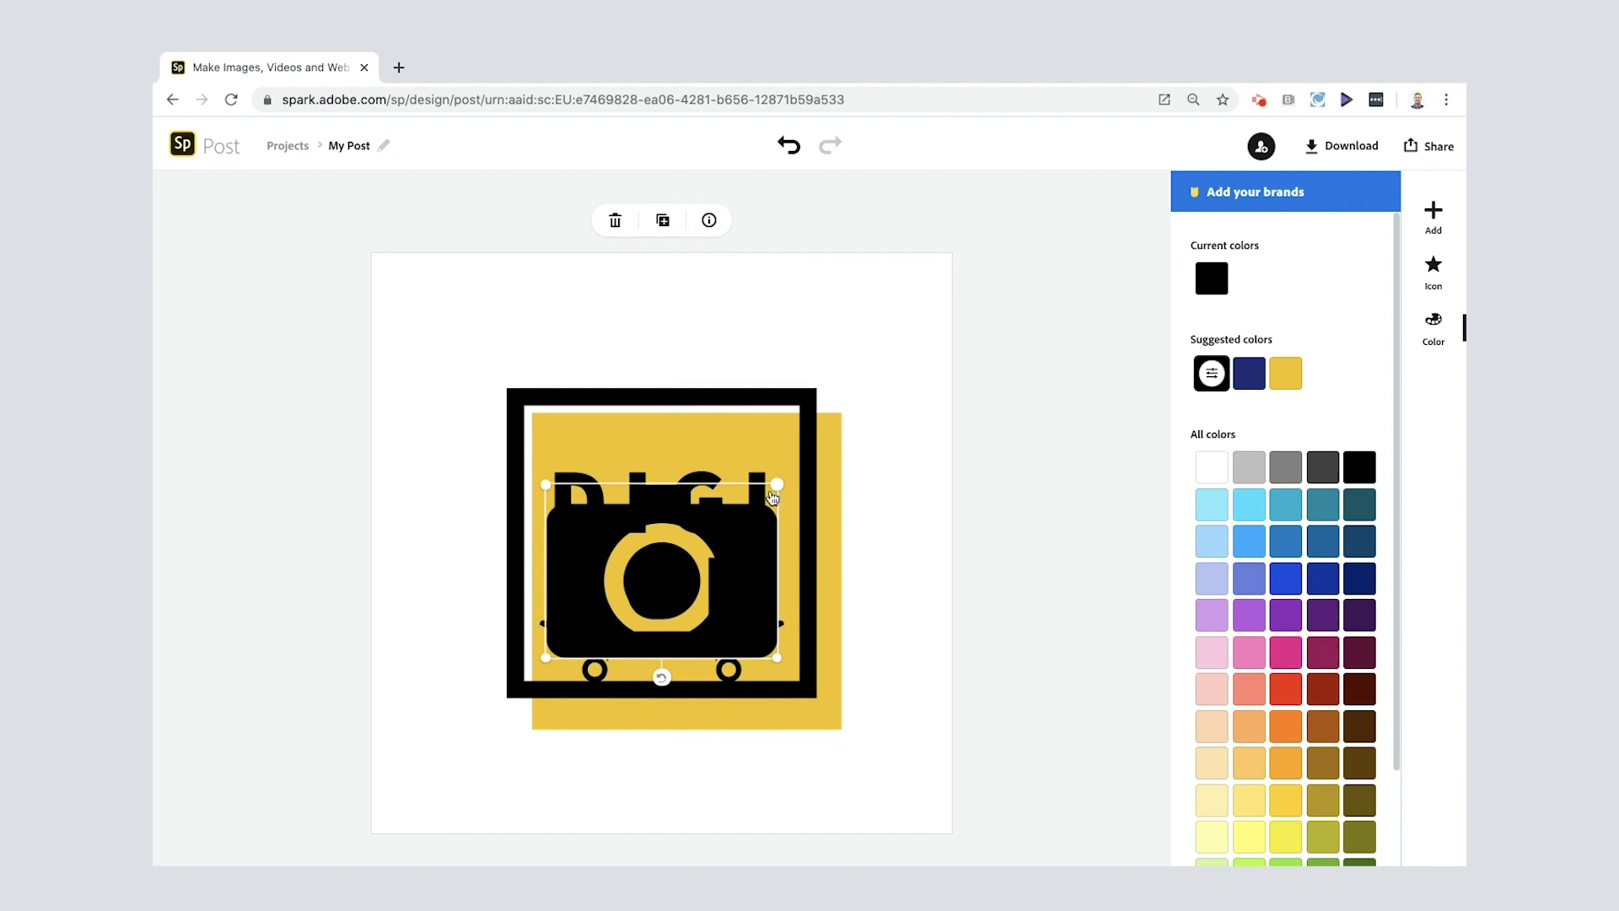
pyautogui.moveTo(777, 485); pyautogui.dragTo(760, 500)
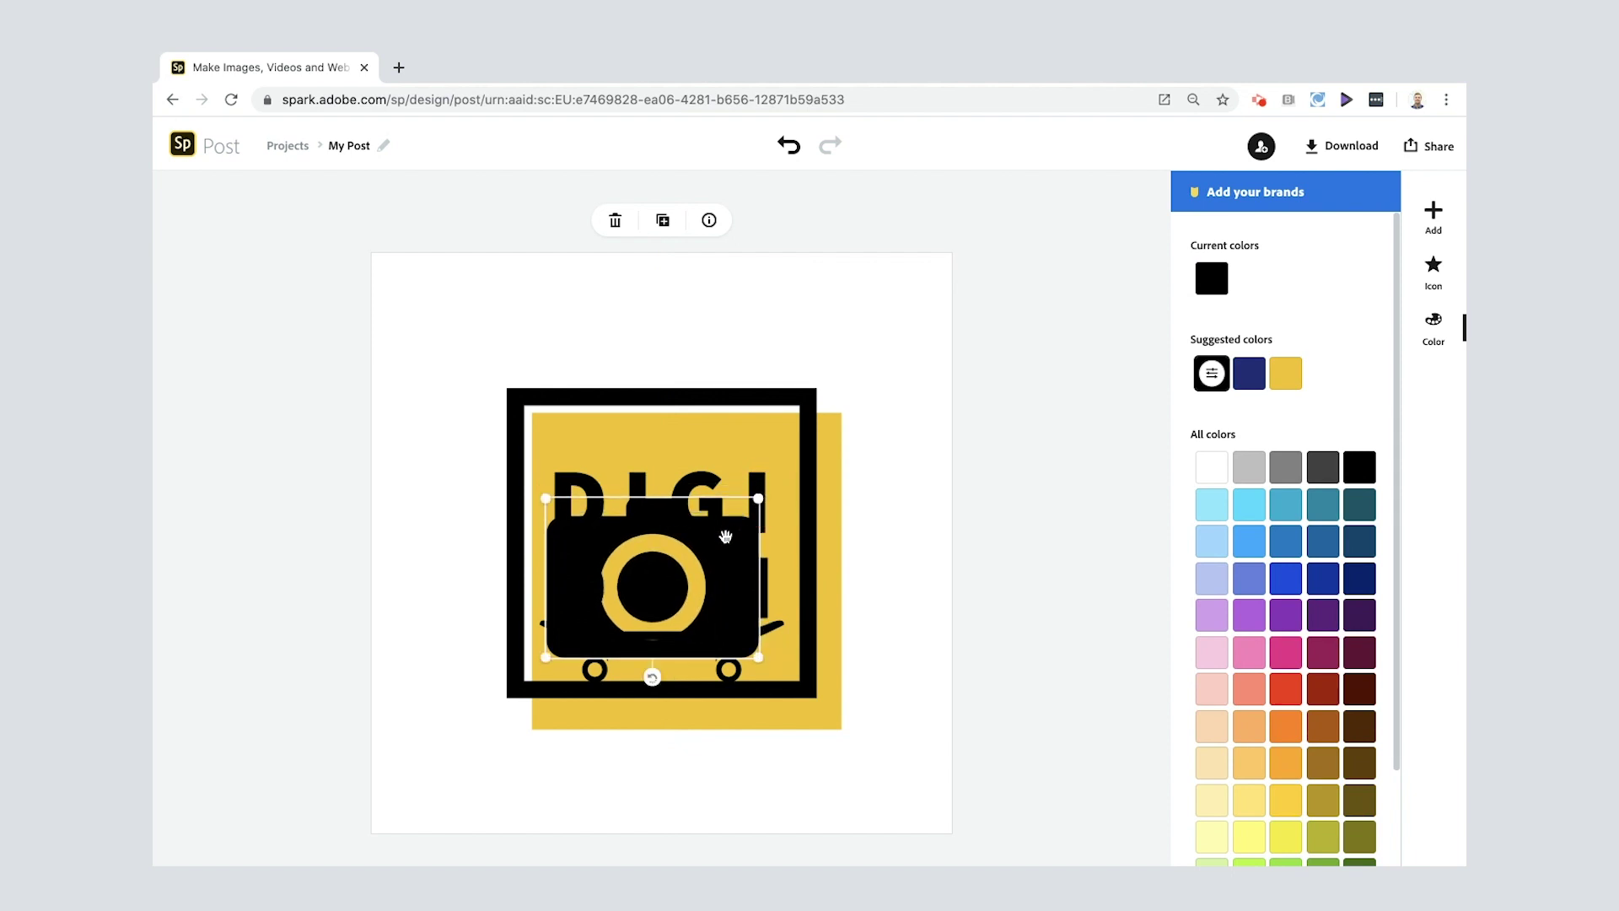
pyautogui.moveTo(760, 499); pyautogui.dragTo(740, 518)
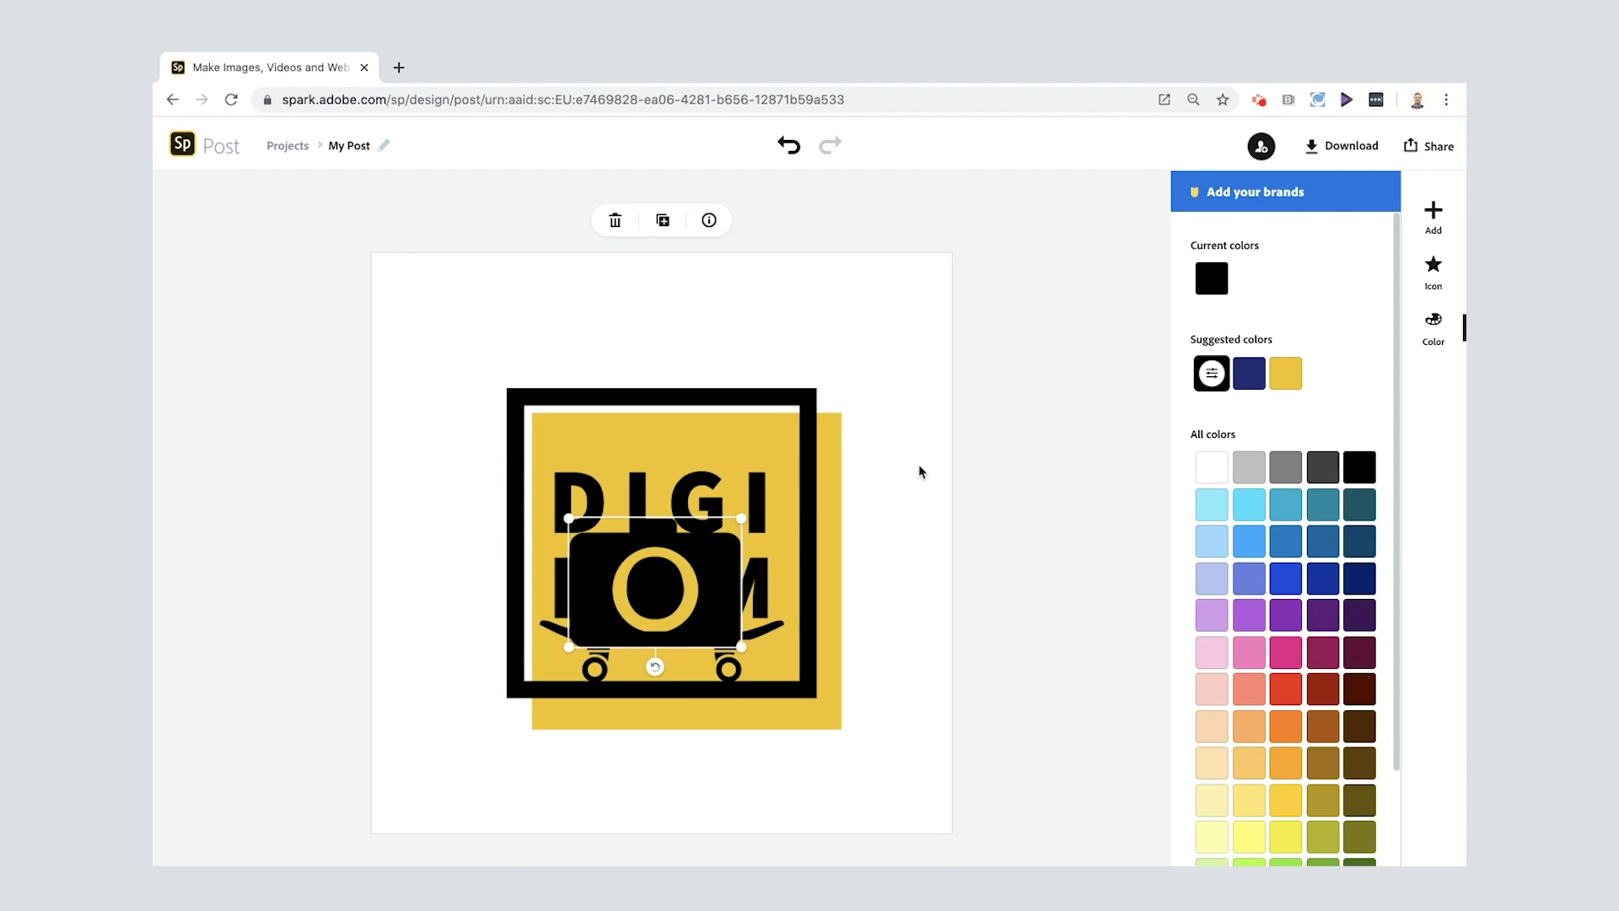
# Send the camera icon further back in the layer order
pyautogui.click(989, 449)
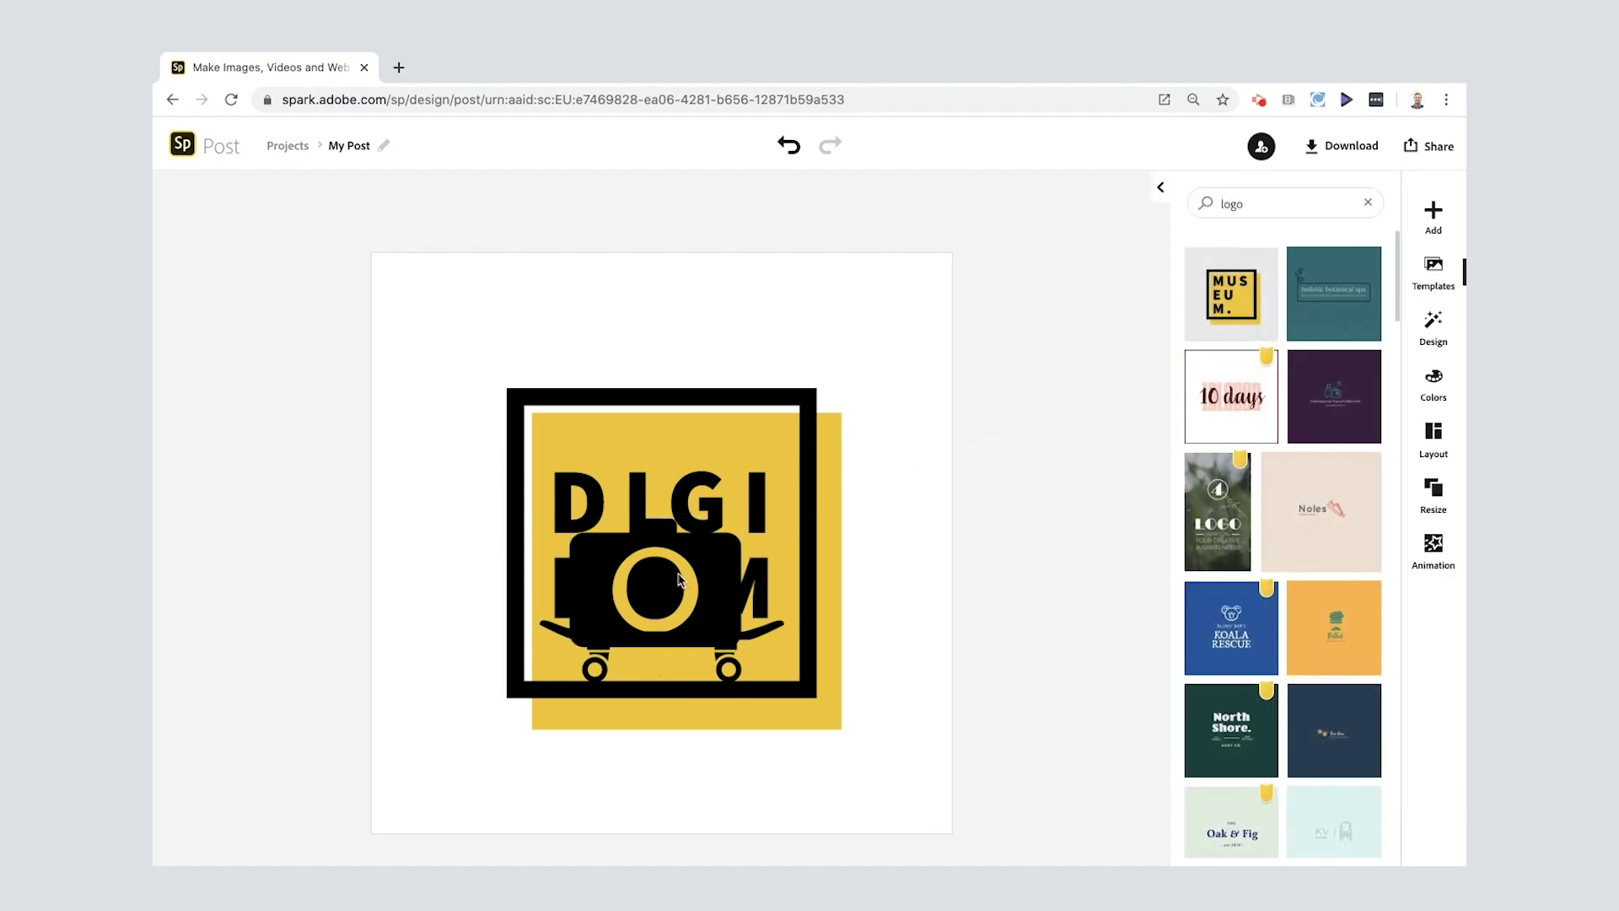
pyautogui.click(706, 574)
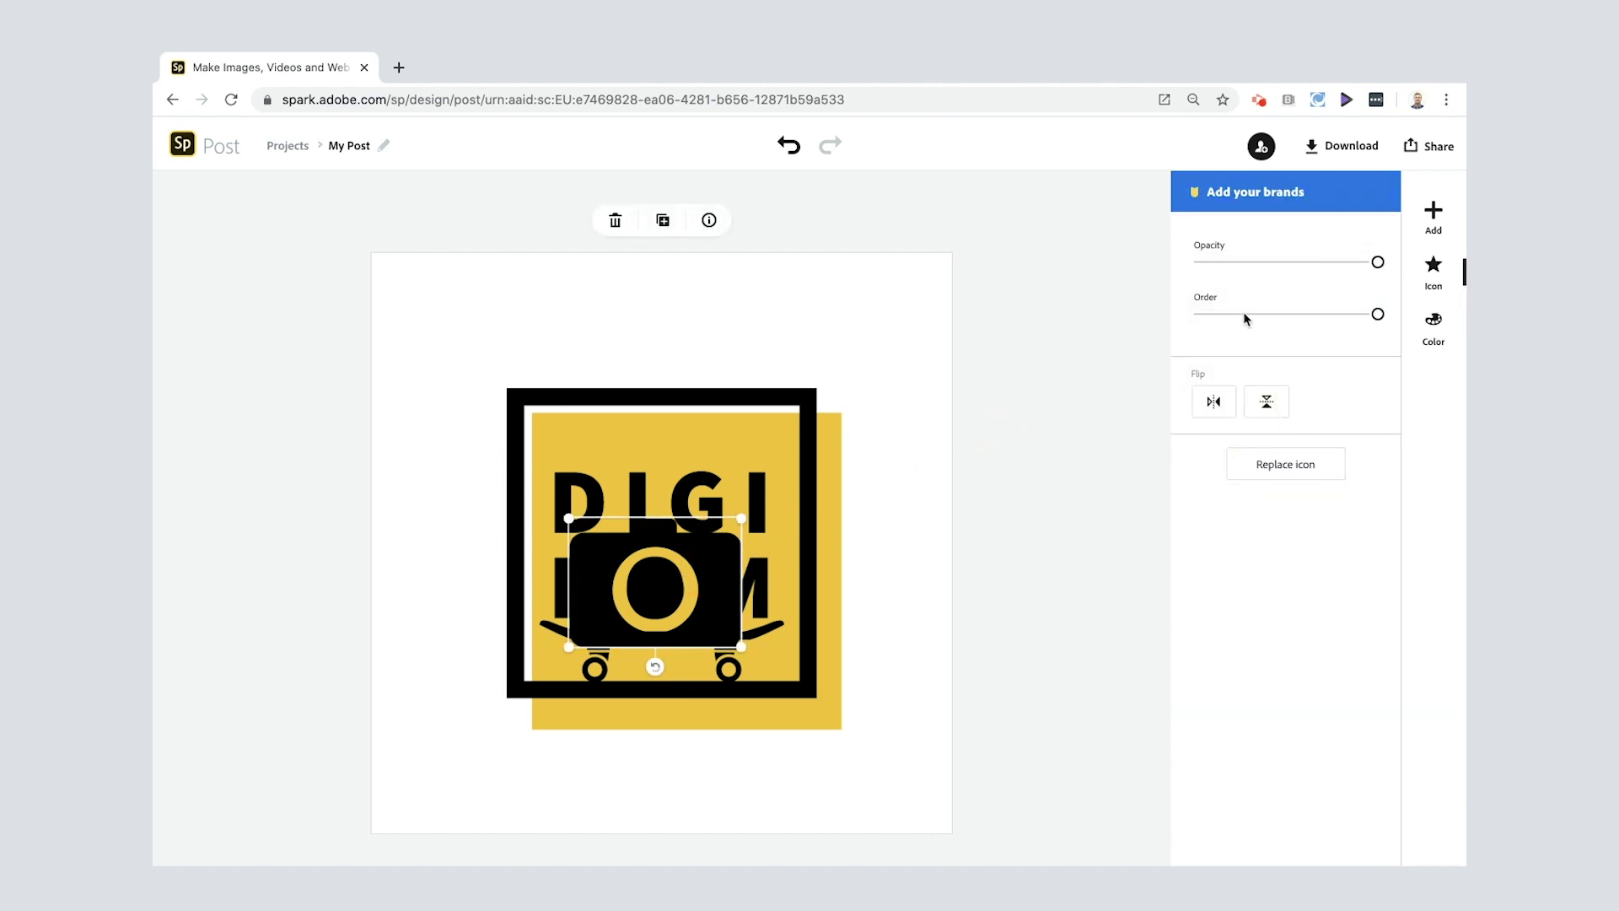
pyautogui.moveTo(1376, 315); pyautogui.dragTo(1240, 327)
# Apply the light Secondary text style so DOM is white while DIGI stays black
pyautogui.click(753, 582)
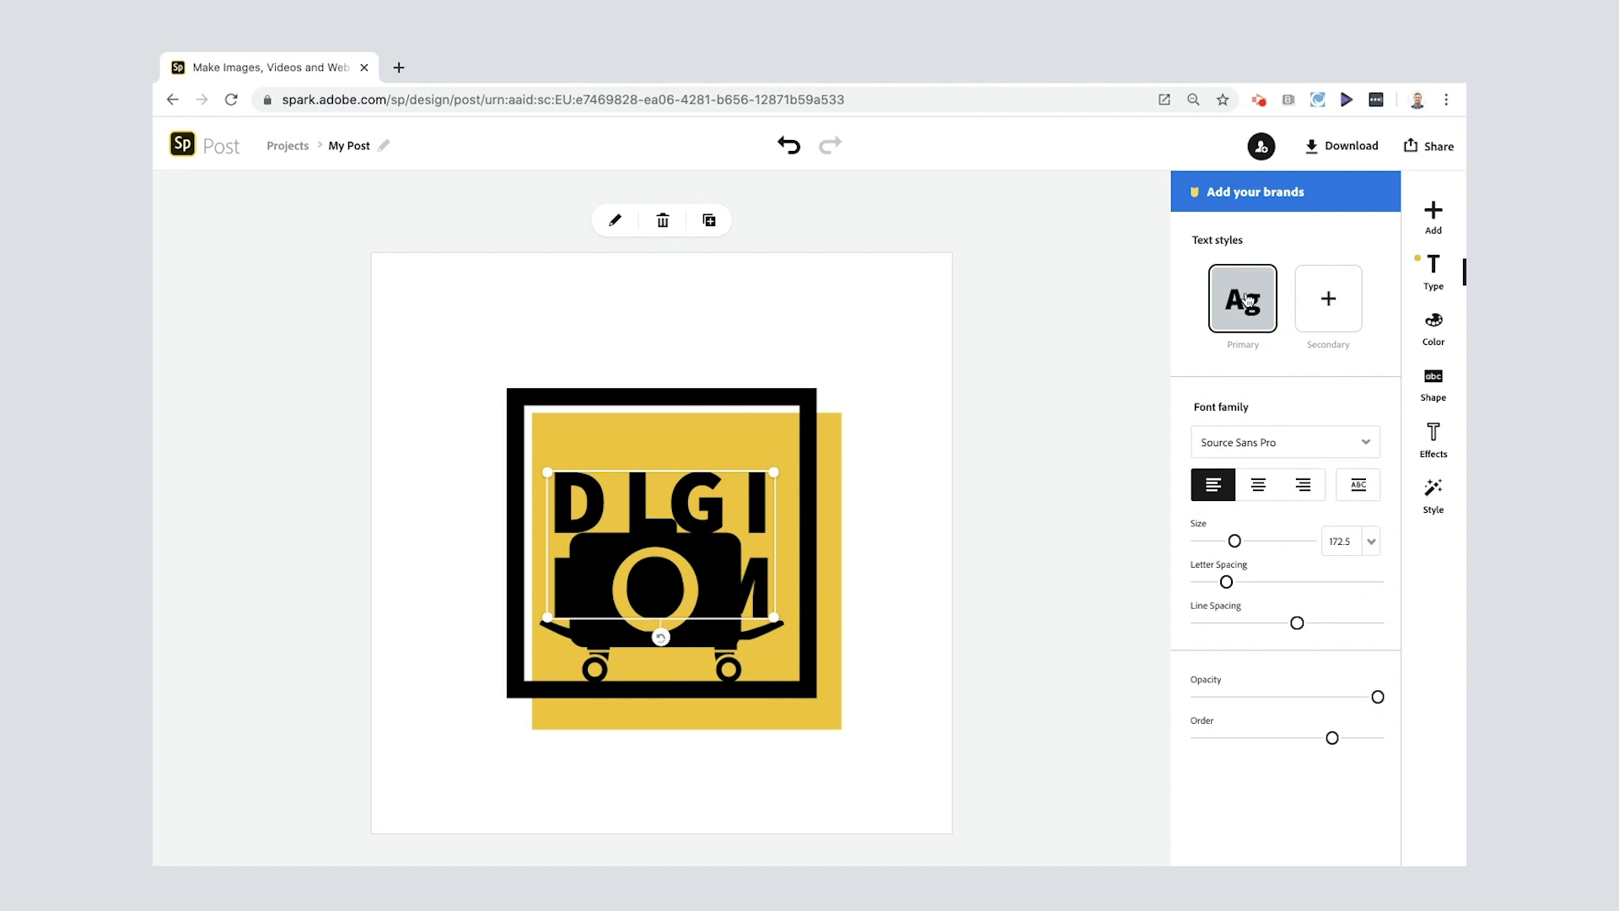
pyautogui.click(1330, 299)
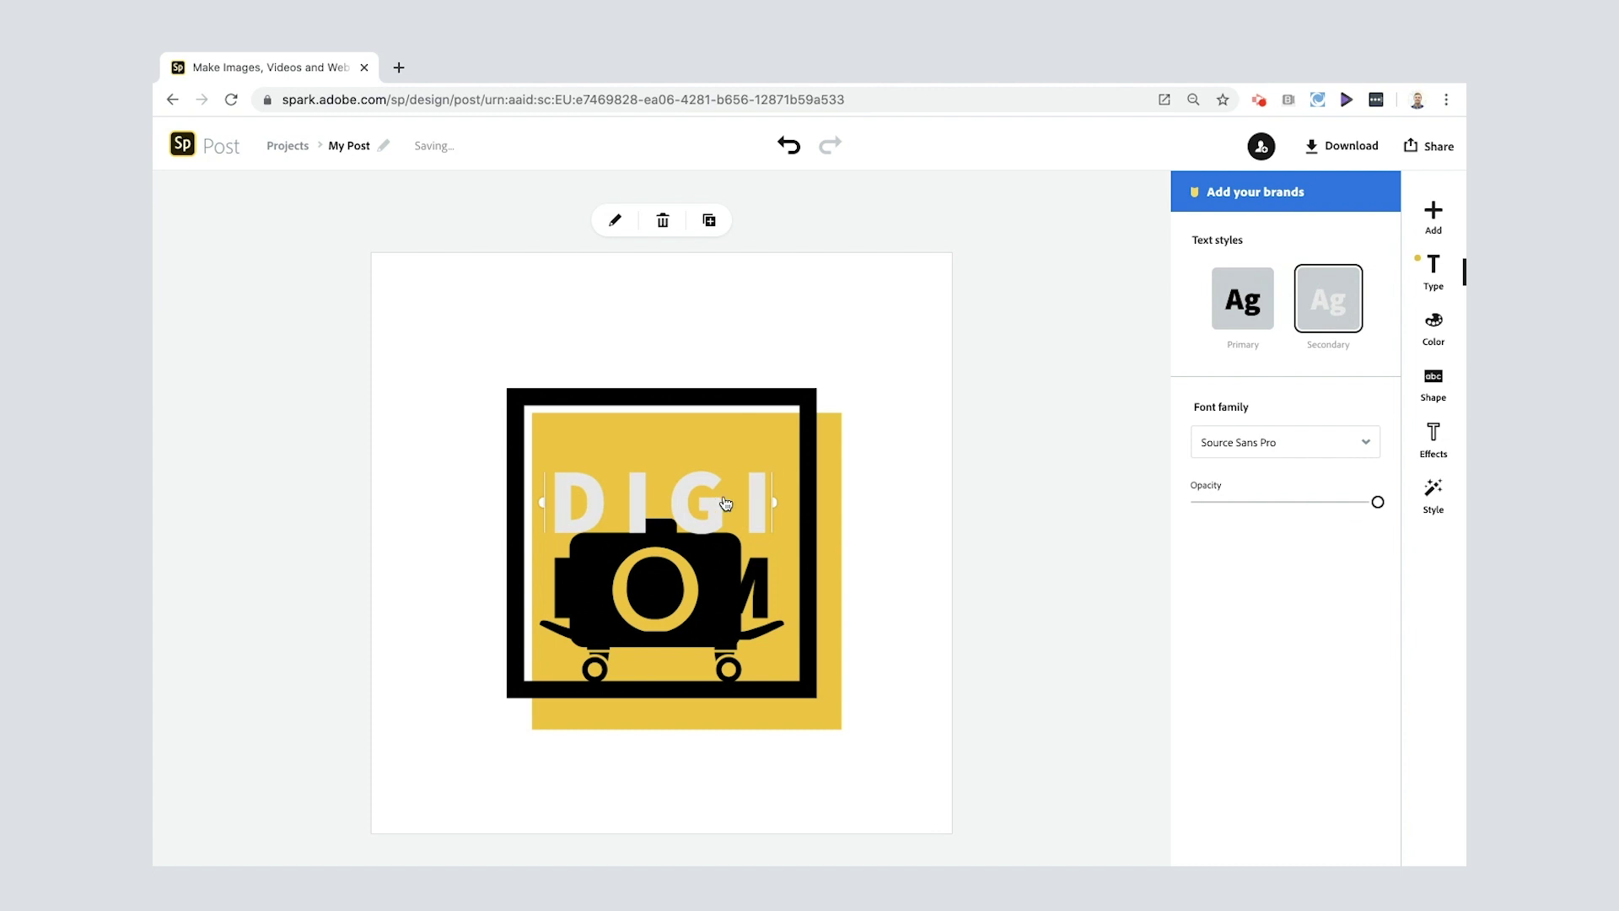
pyautogui.click(778, 506)
pyautogui.click(776, 597)
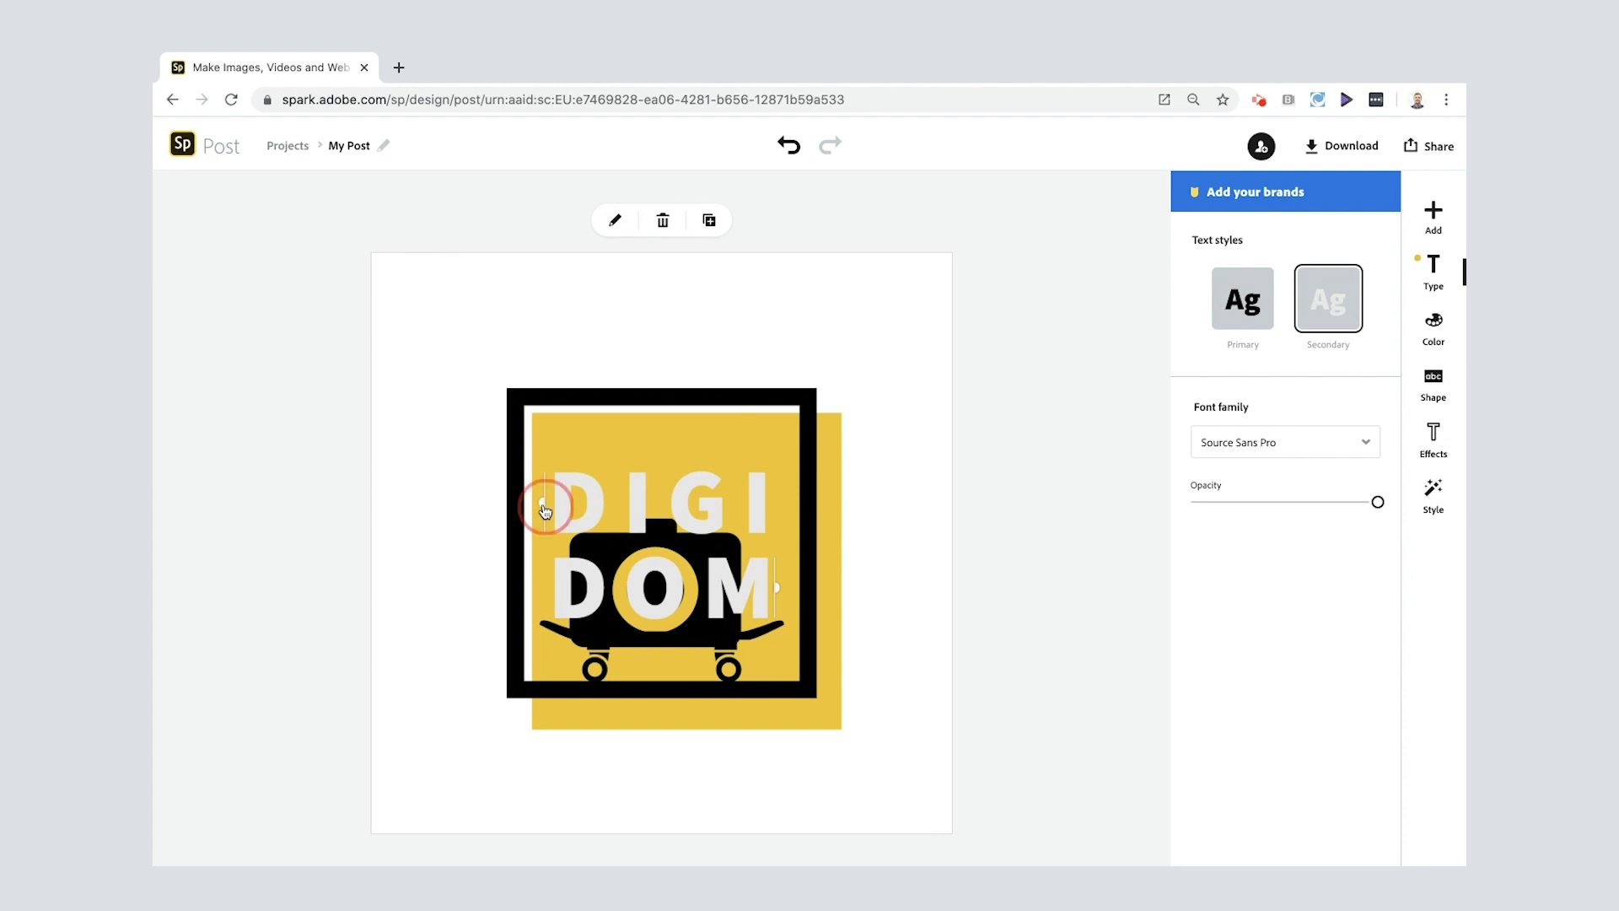
pyautogui.click(590, 589)
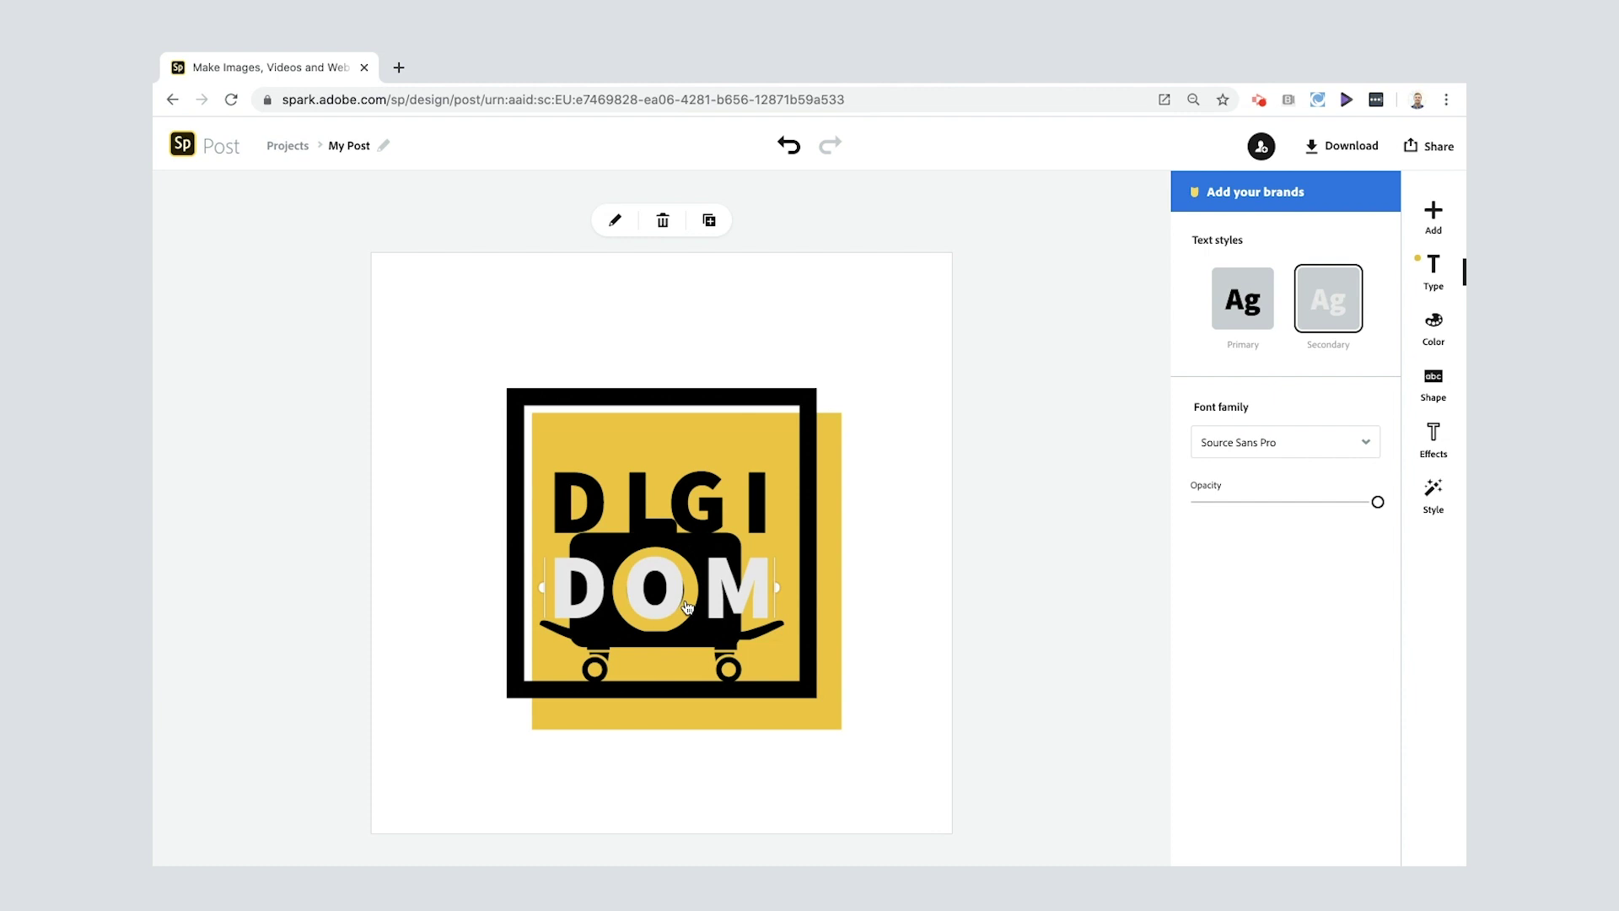
# Move the DIGI DOM text up and shrink the camera icon slightly
pyautogui.click(713, 639)
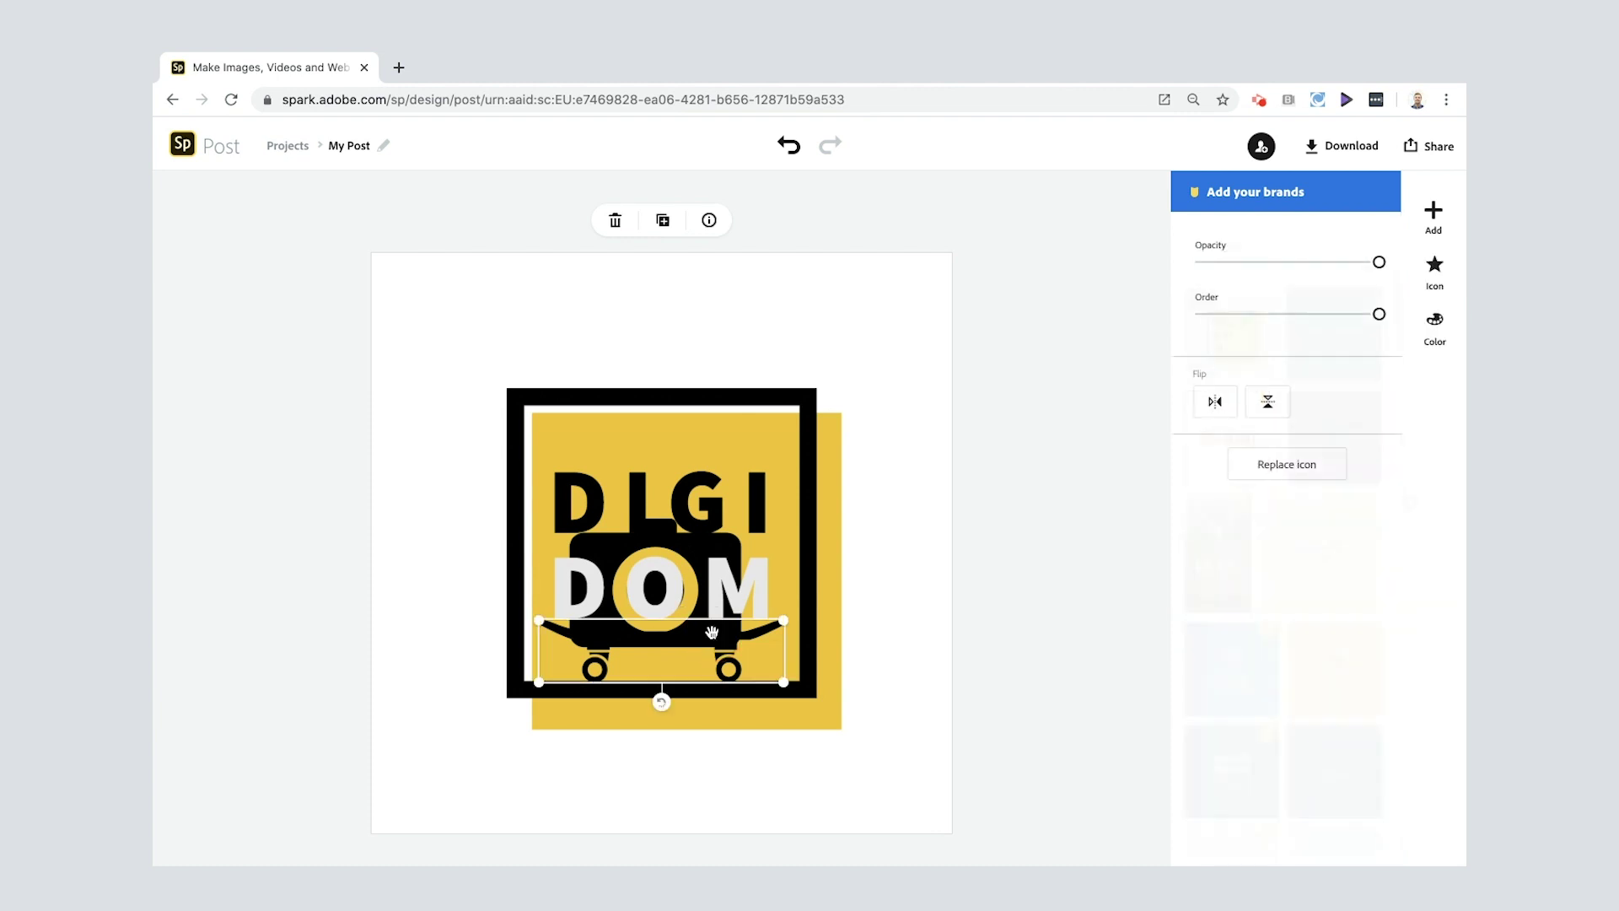
pyautogui.click(582, 545)
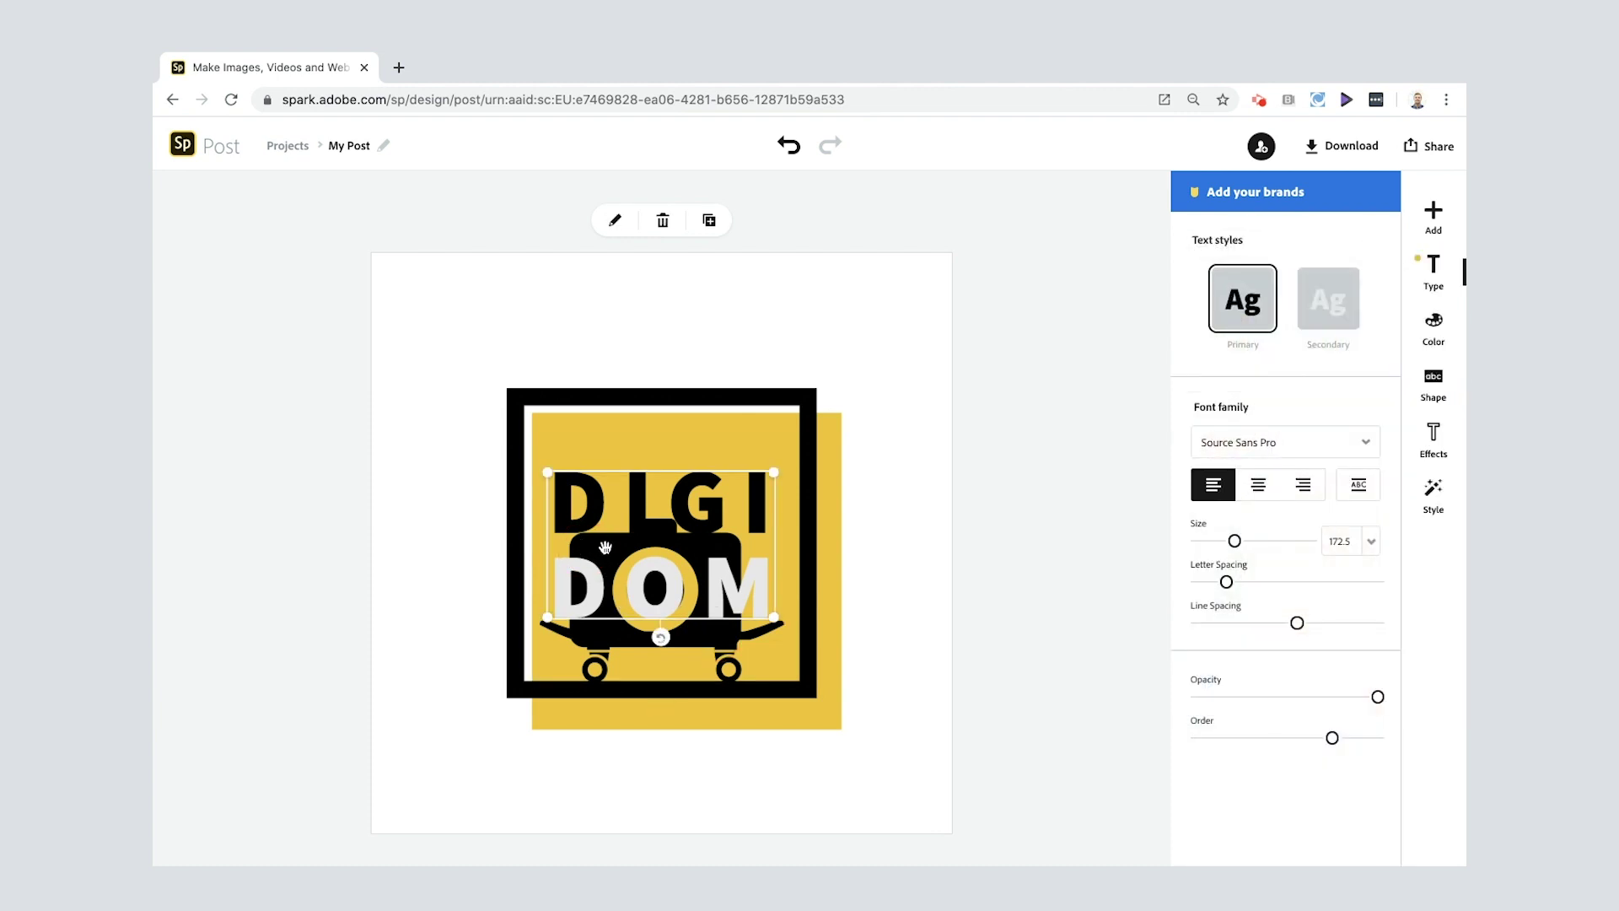
pyautogui.moveTo(714, 506); pyautogui.dragTo(704, 379)
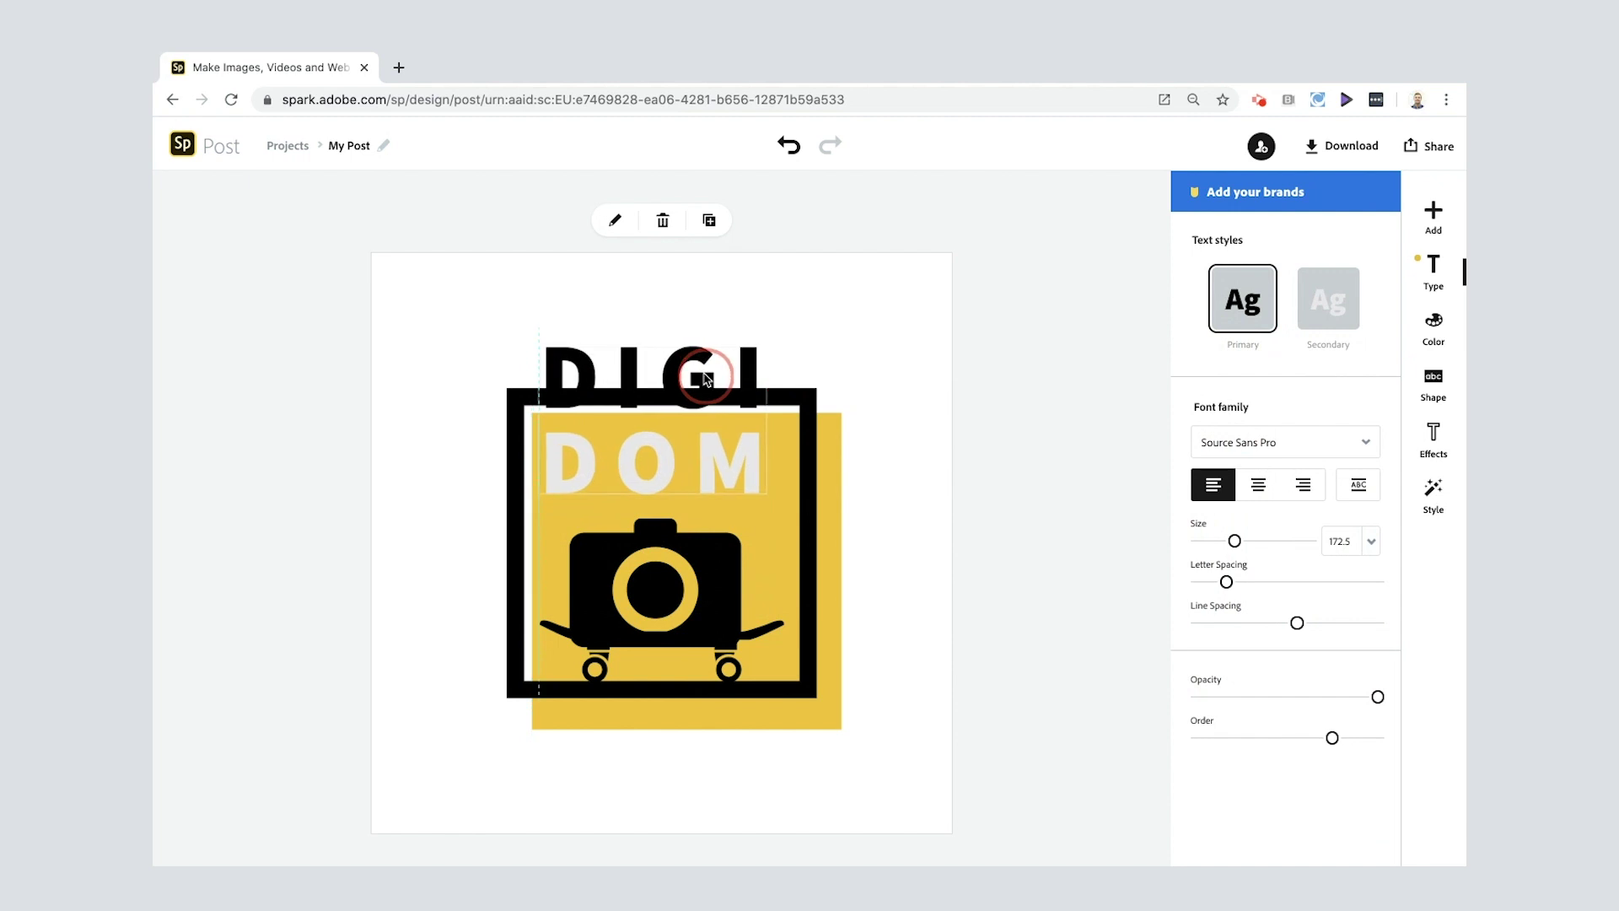
pyautogui.click(729, 606)
pyautogui.moveTo(734, 637); pyautogui.dragTo(723, 633)
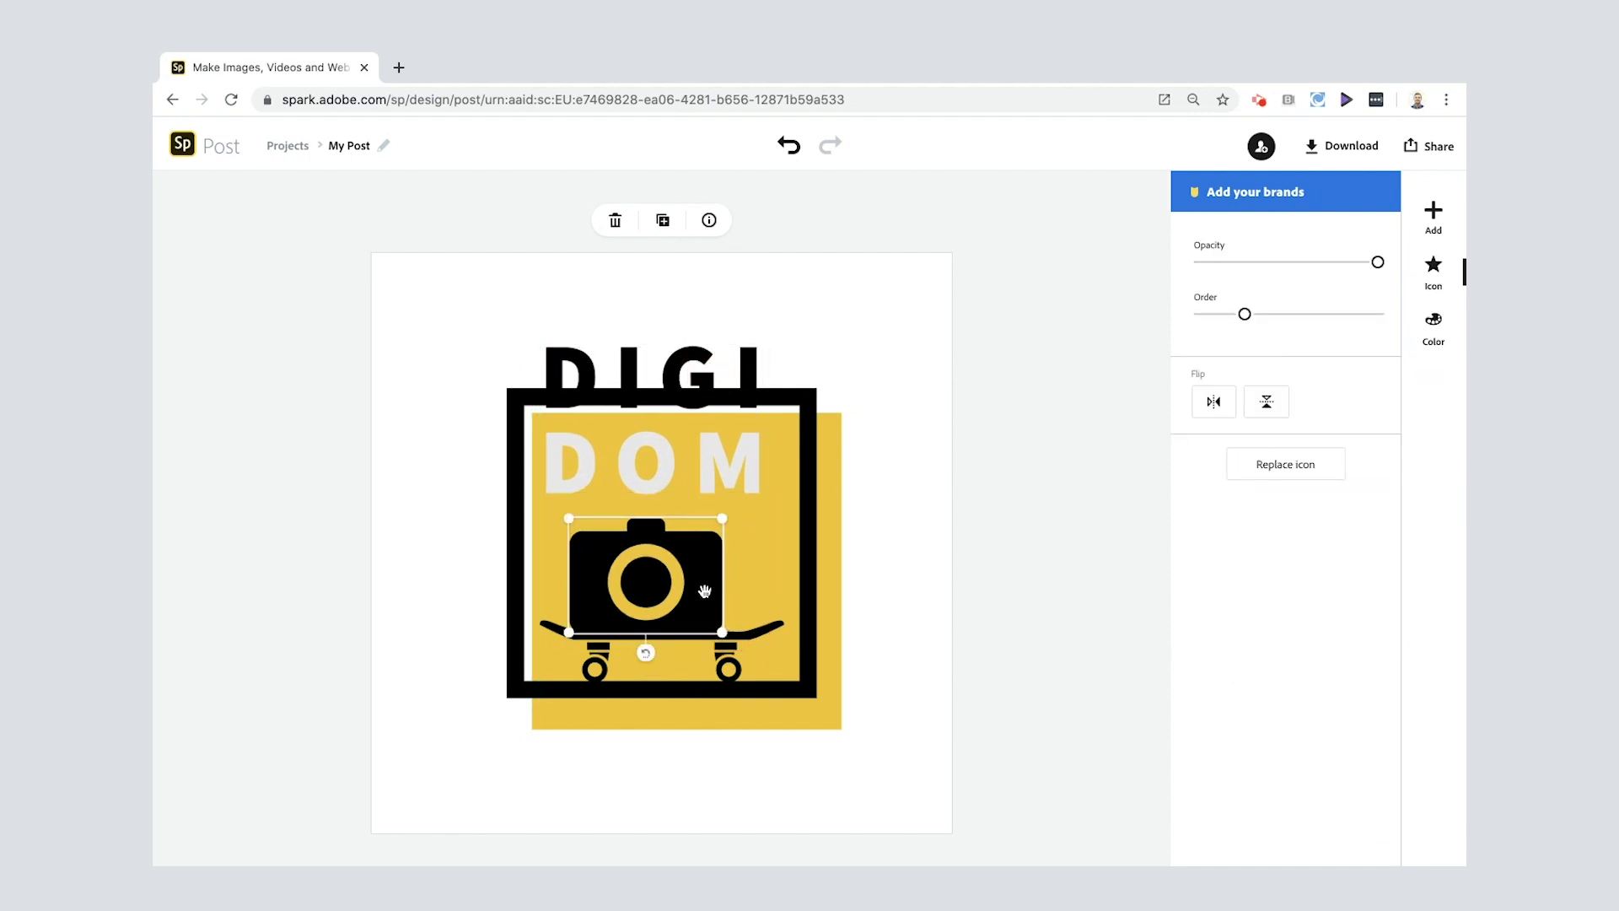
# Settle the text back over the camera and widen the DIGI–DOM line spacing
pyautogui.click(916, 570)
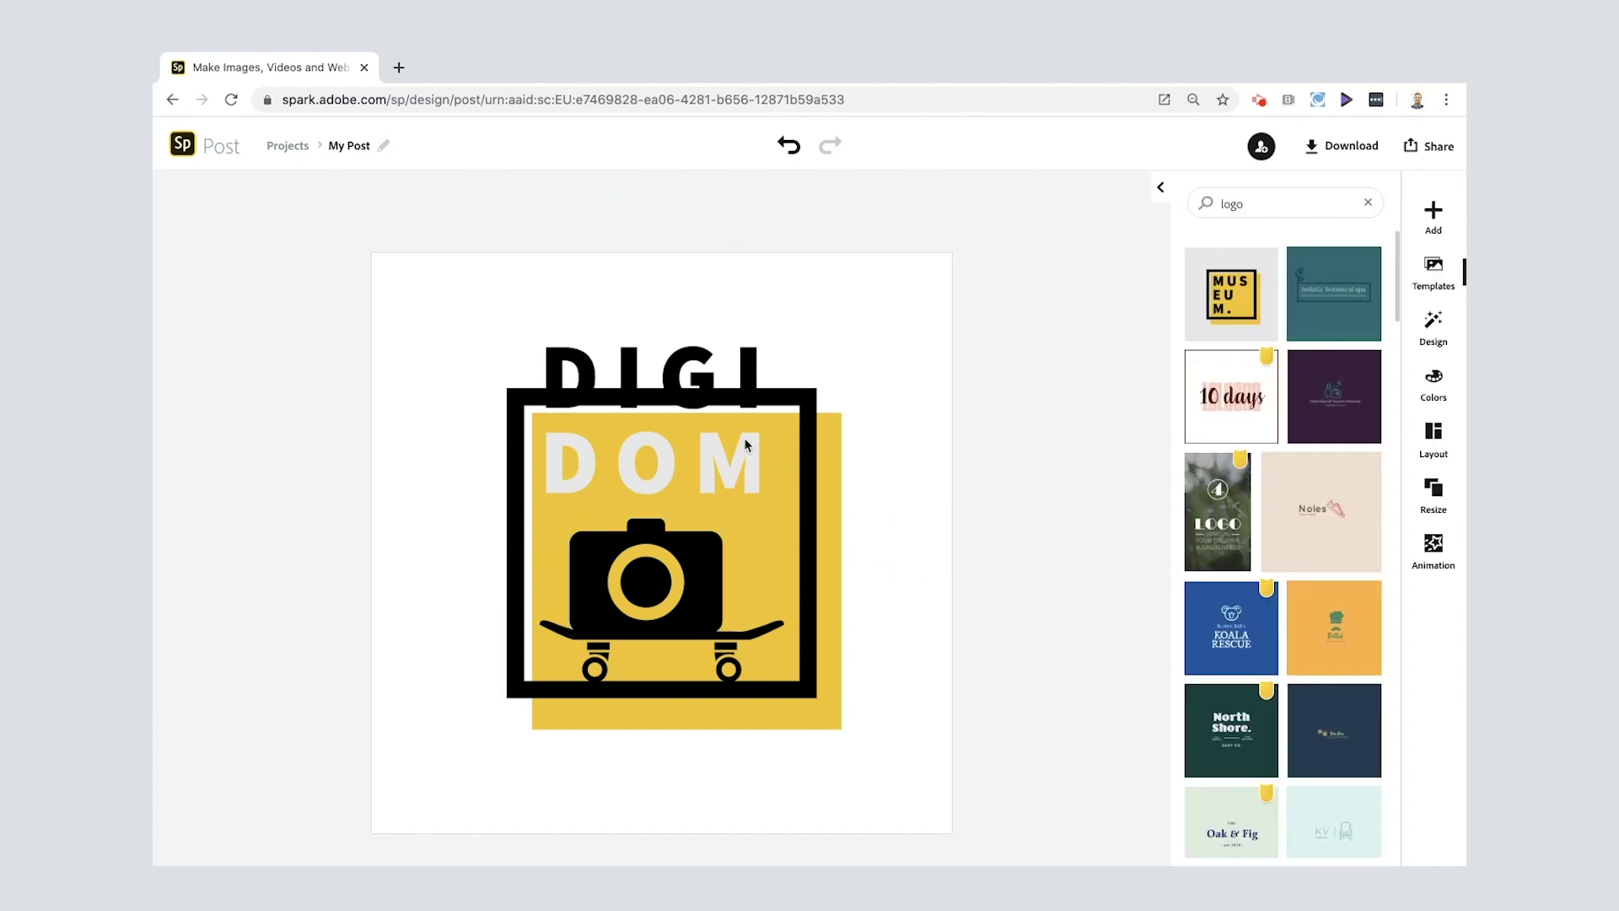
pyautogui.click(692, 368)
pyautogui.moveTo(691, 368); pyautogui.dragTo(699, 489)
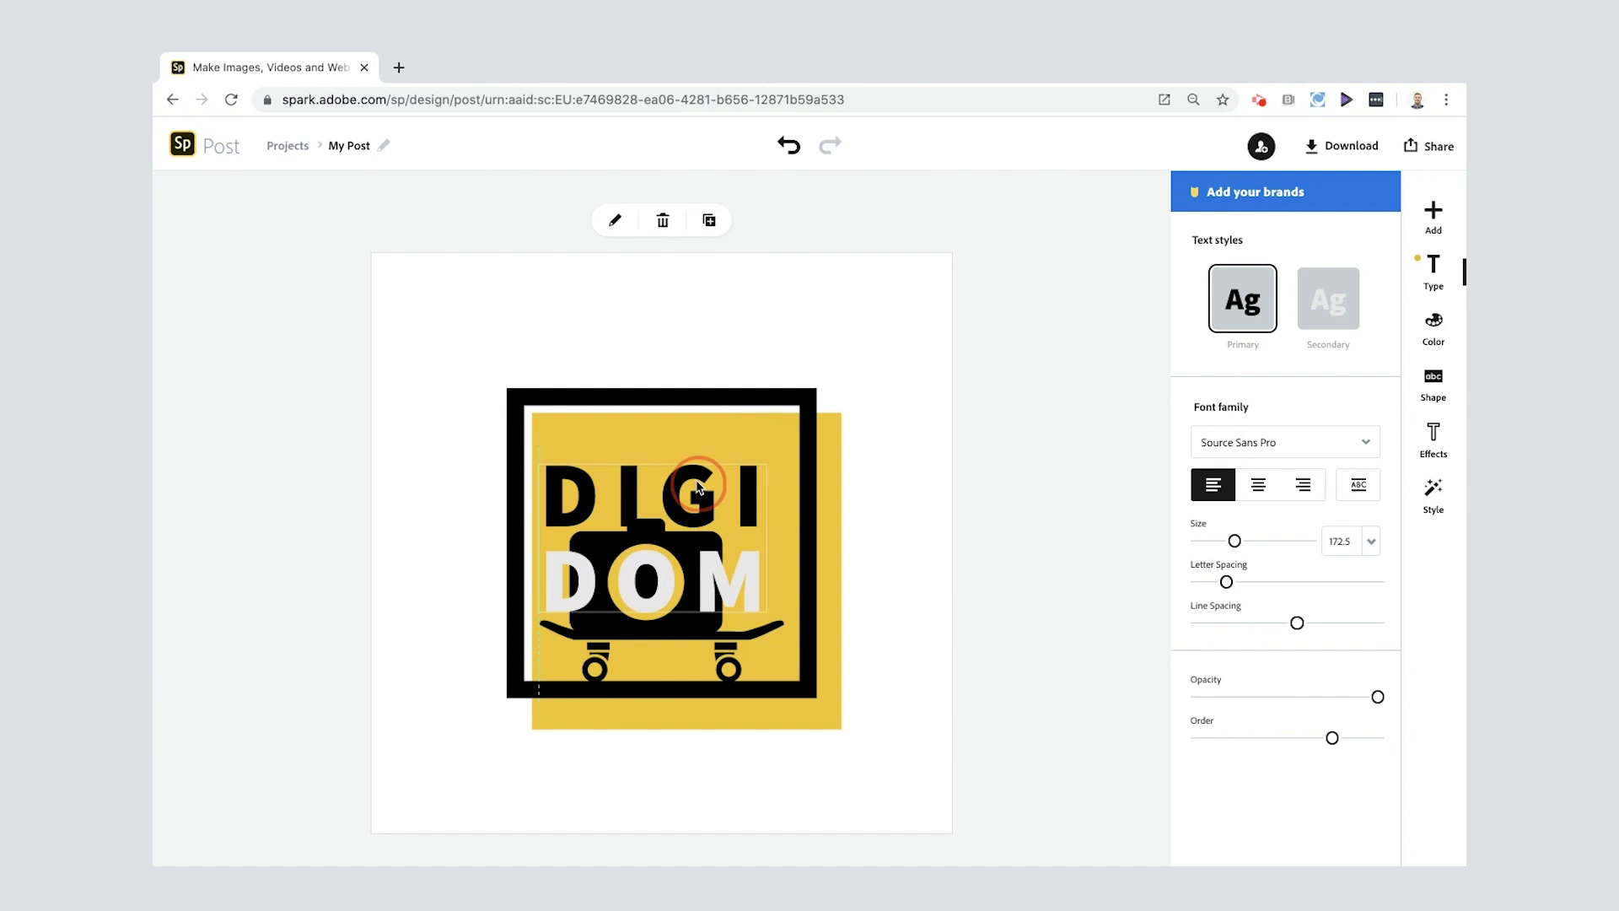
pyautogui.moveTo(698, 486); pyautogui.dragTo(696, 481)
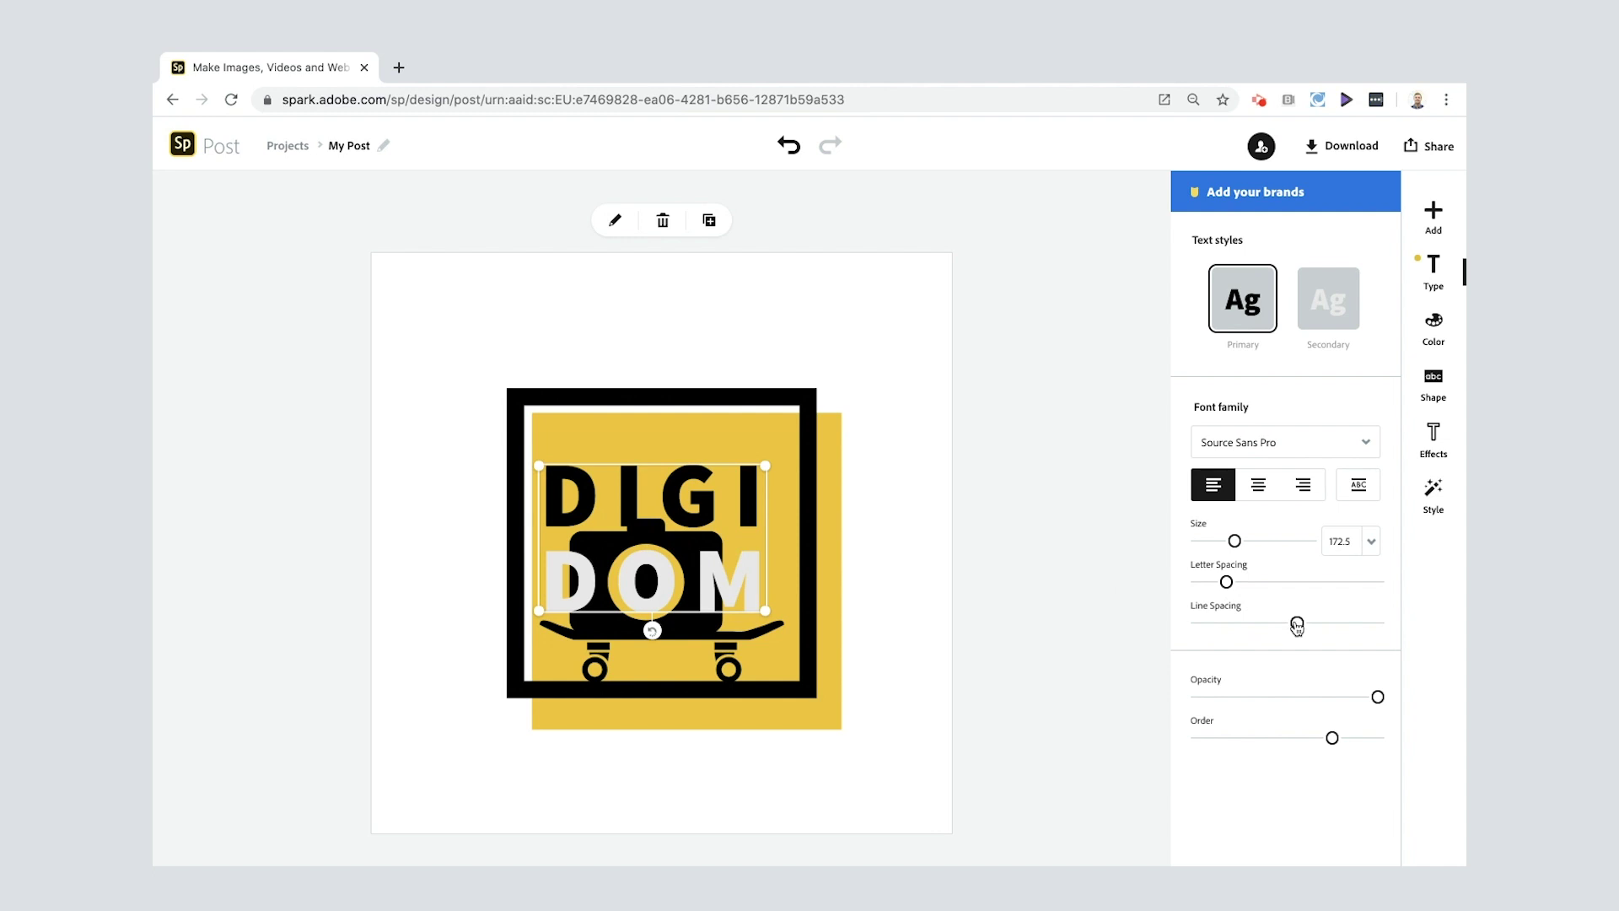
pyautogui.moveTo(1298, 625); pyautogui.dragTo(1397, 619)
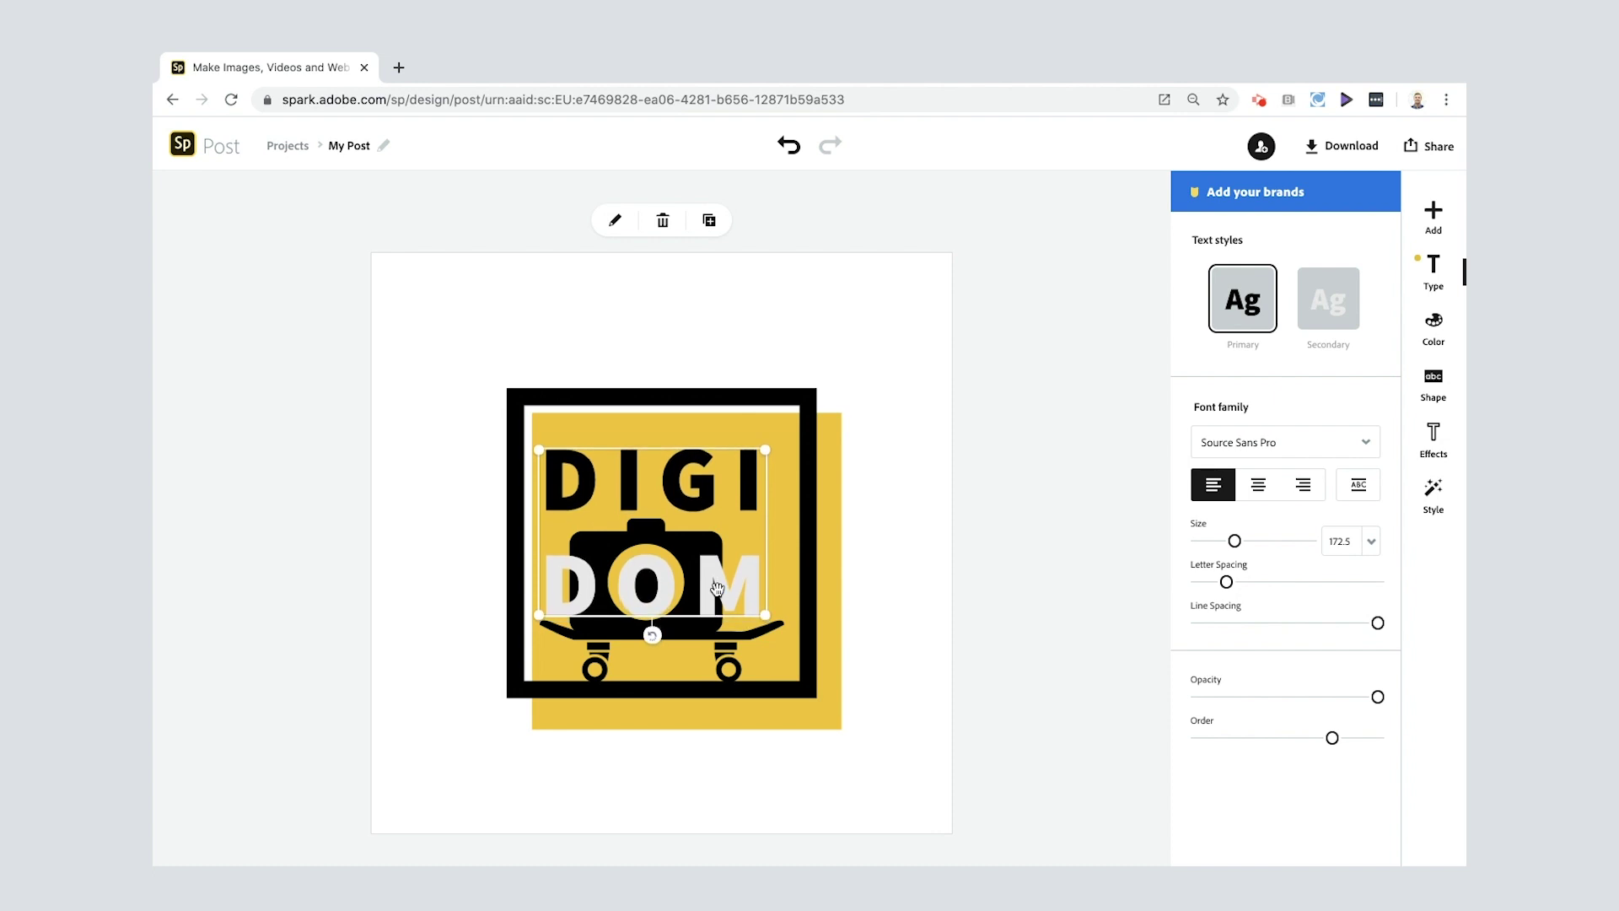
pyautogui.click(828, 510)
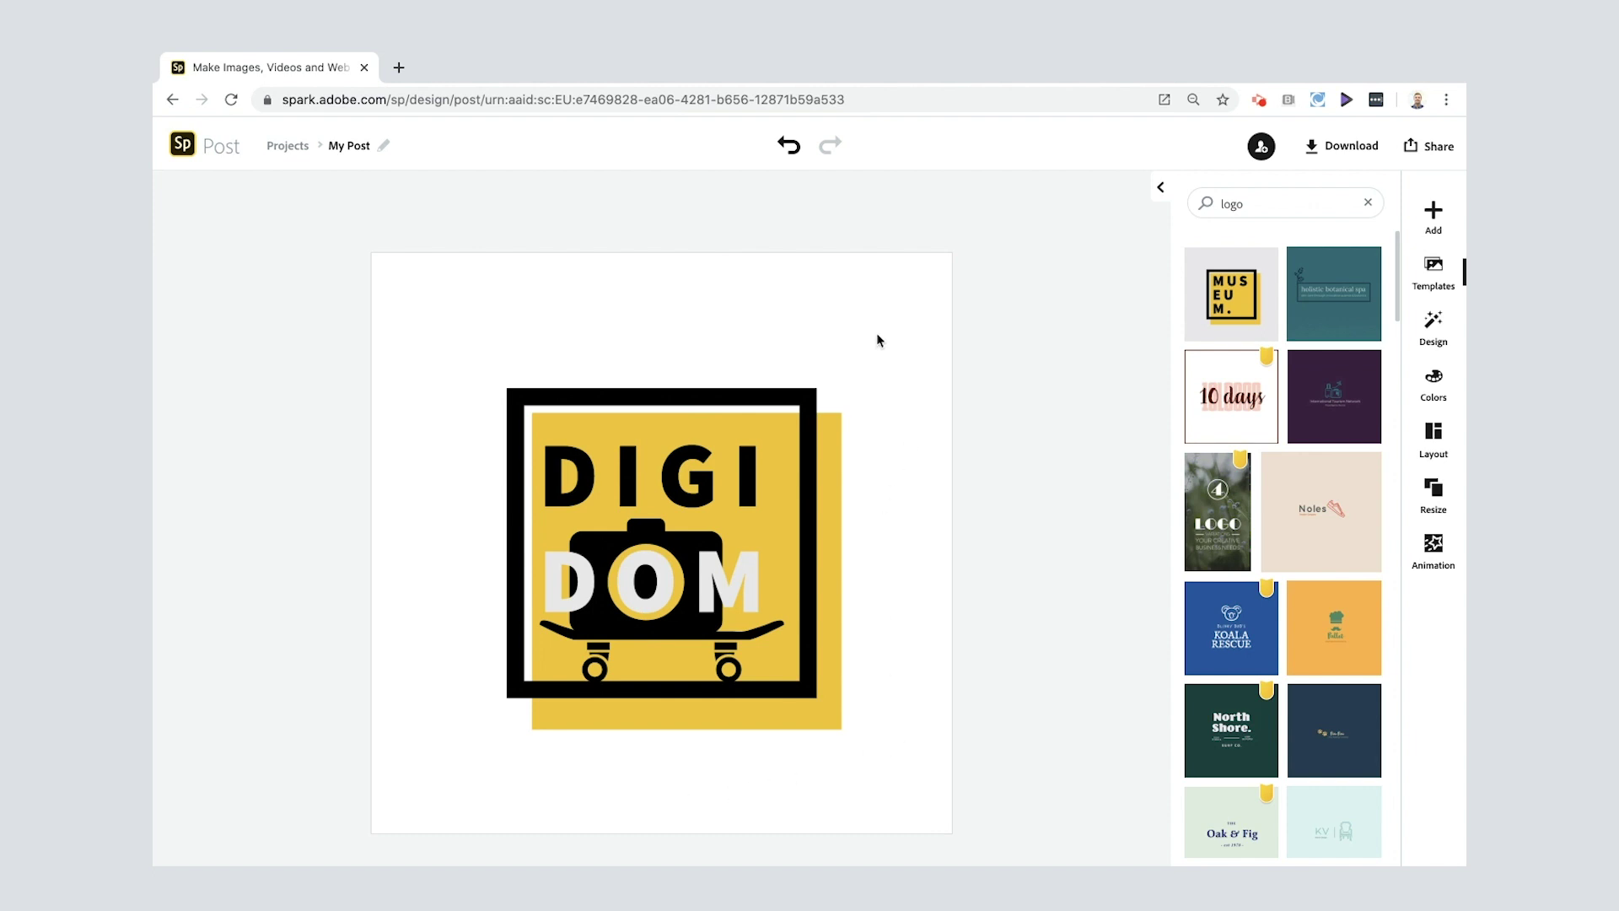
# Select the frame and yellow square together, enlarge the logo to fill the canvas, then ungroup
pyautogui.click(613, 399)
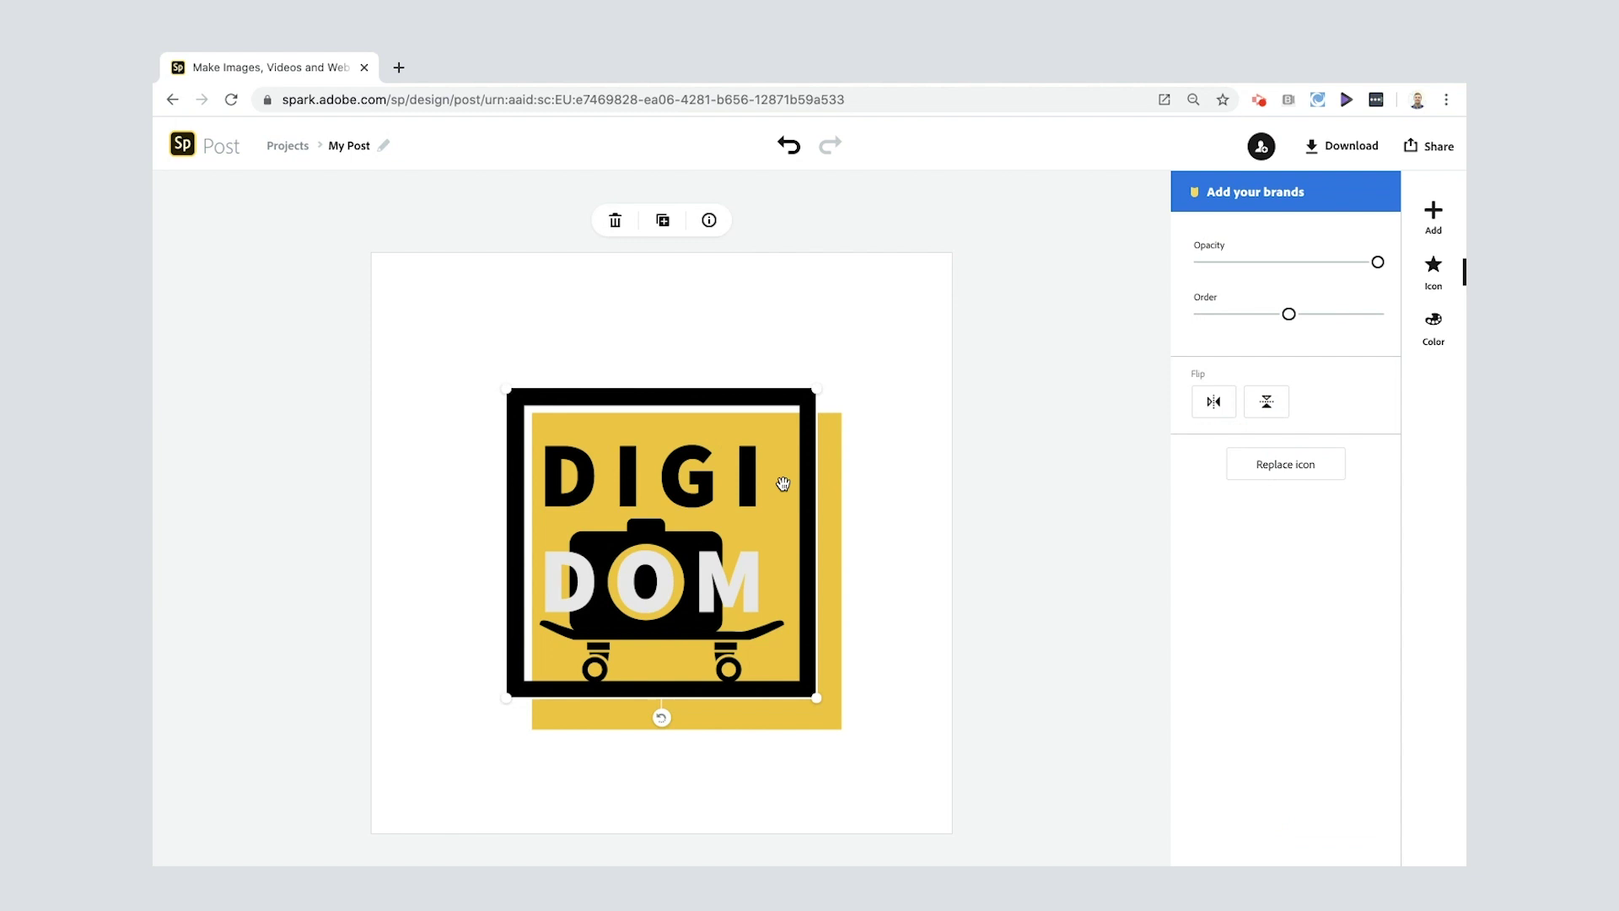
pyautogui.keyDown('shift'); pyautogui.click(828, 497); pyautogui.keyUp('shift')
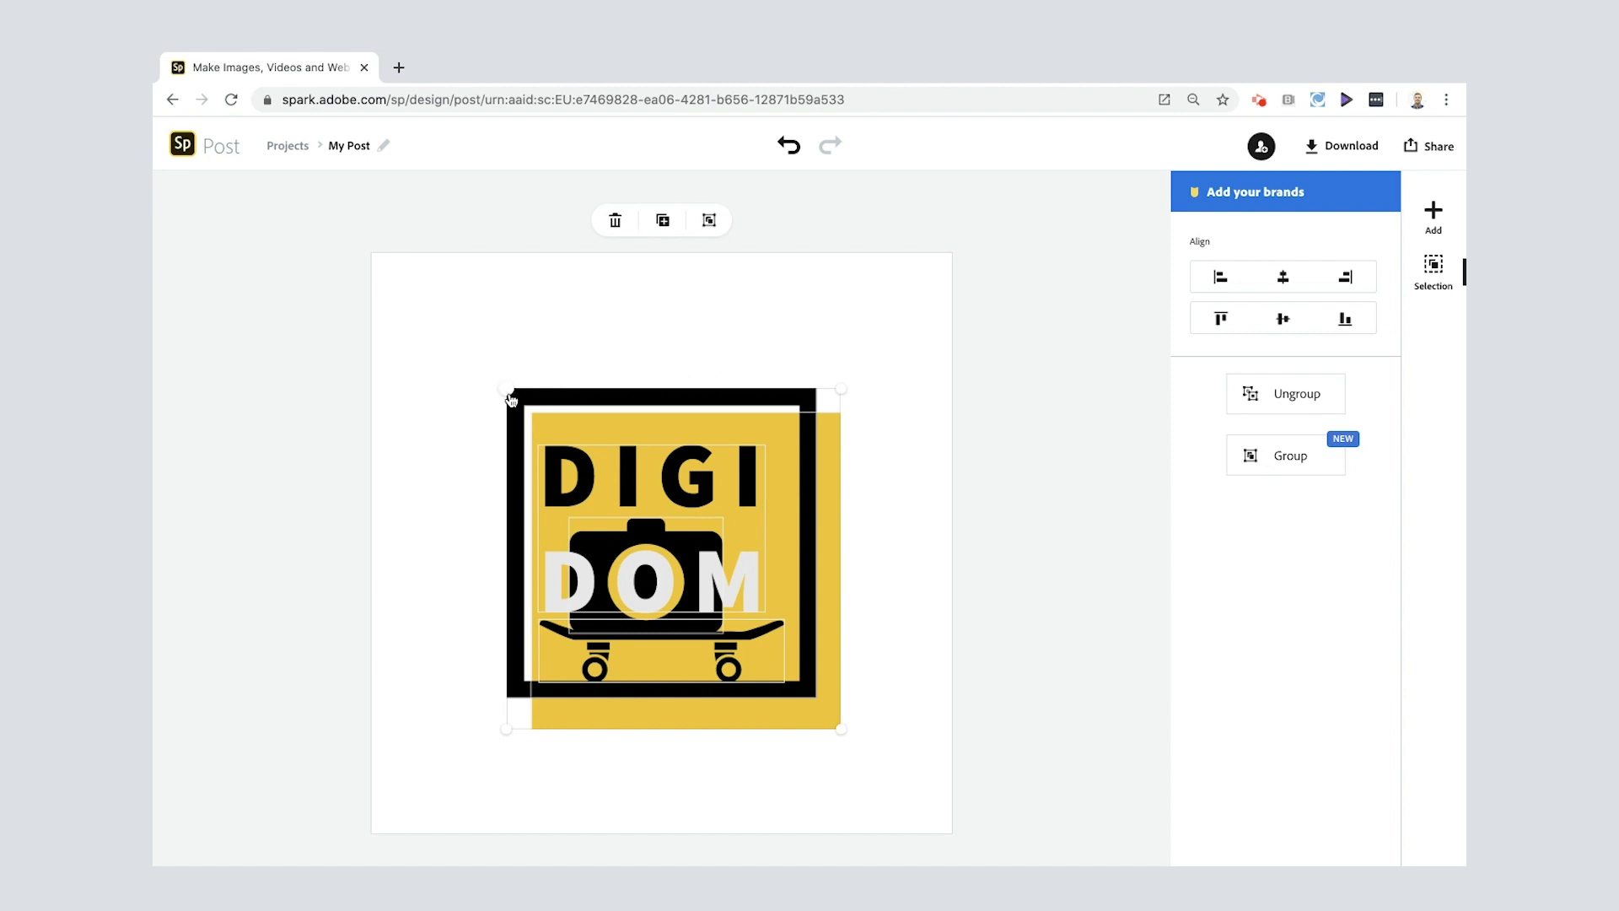
pyautogui.moveTo(511, 399); pyautogui.dragTo(411, 274)
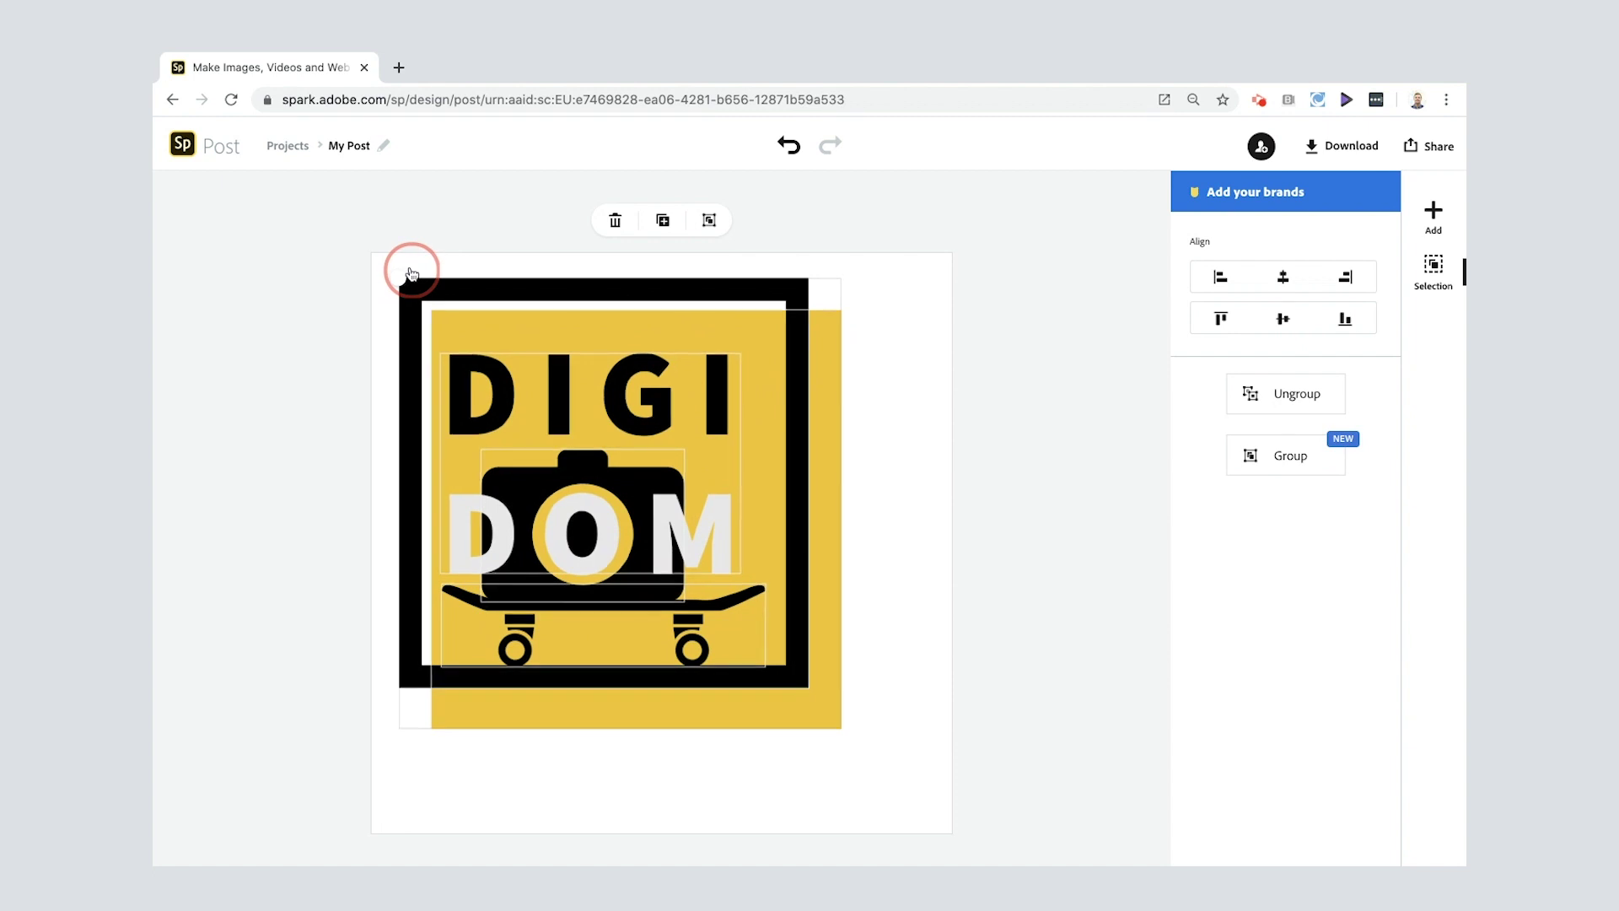
pyautogui.moveTo(842, 728); pyautogui.dragTo(933, 802)
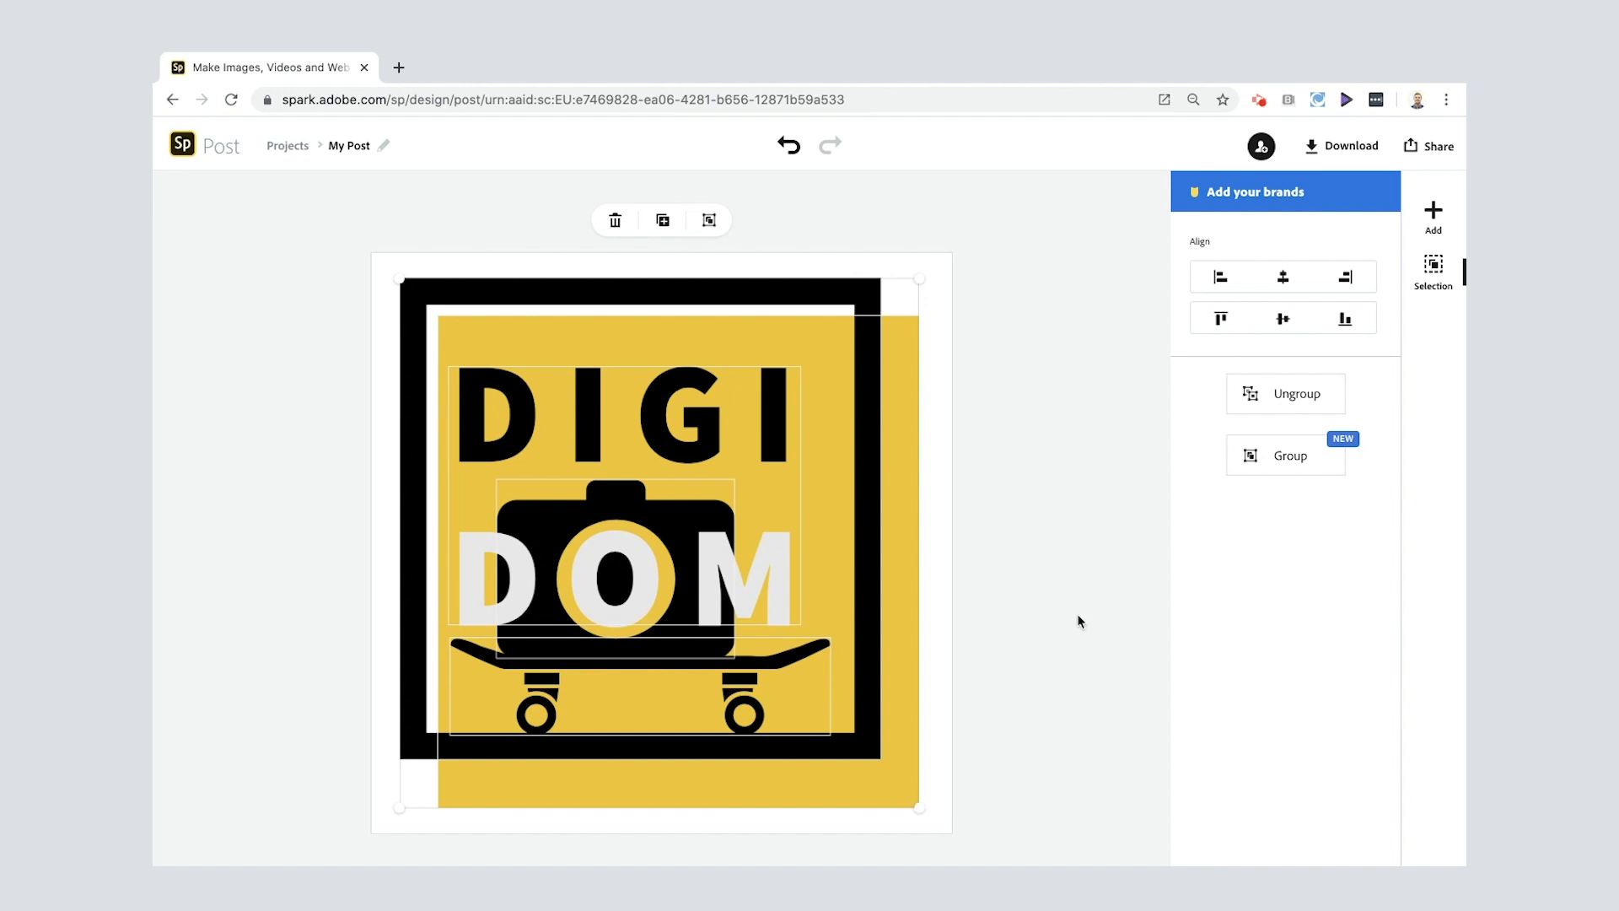
pyautogui.click(1280, 390)
pyautogui.click(1050, 426)
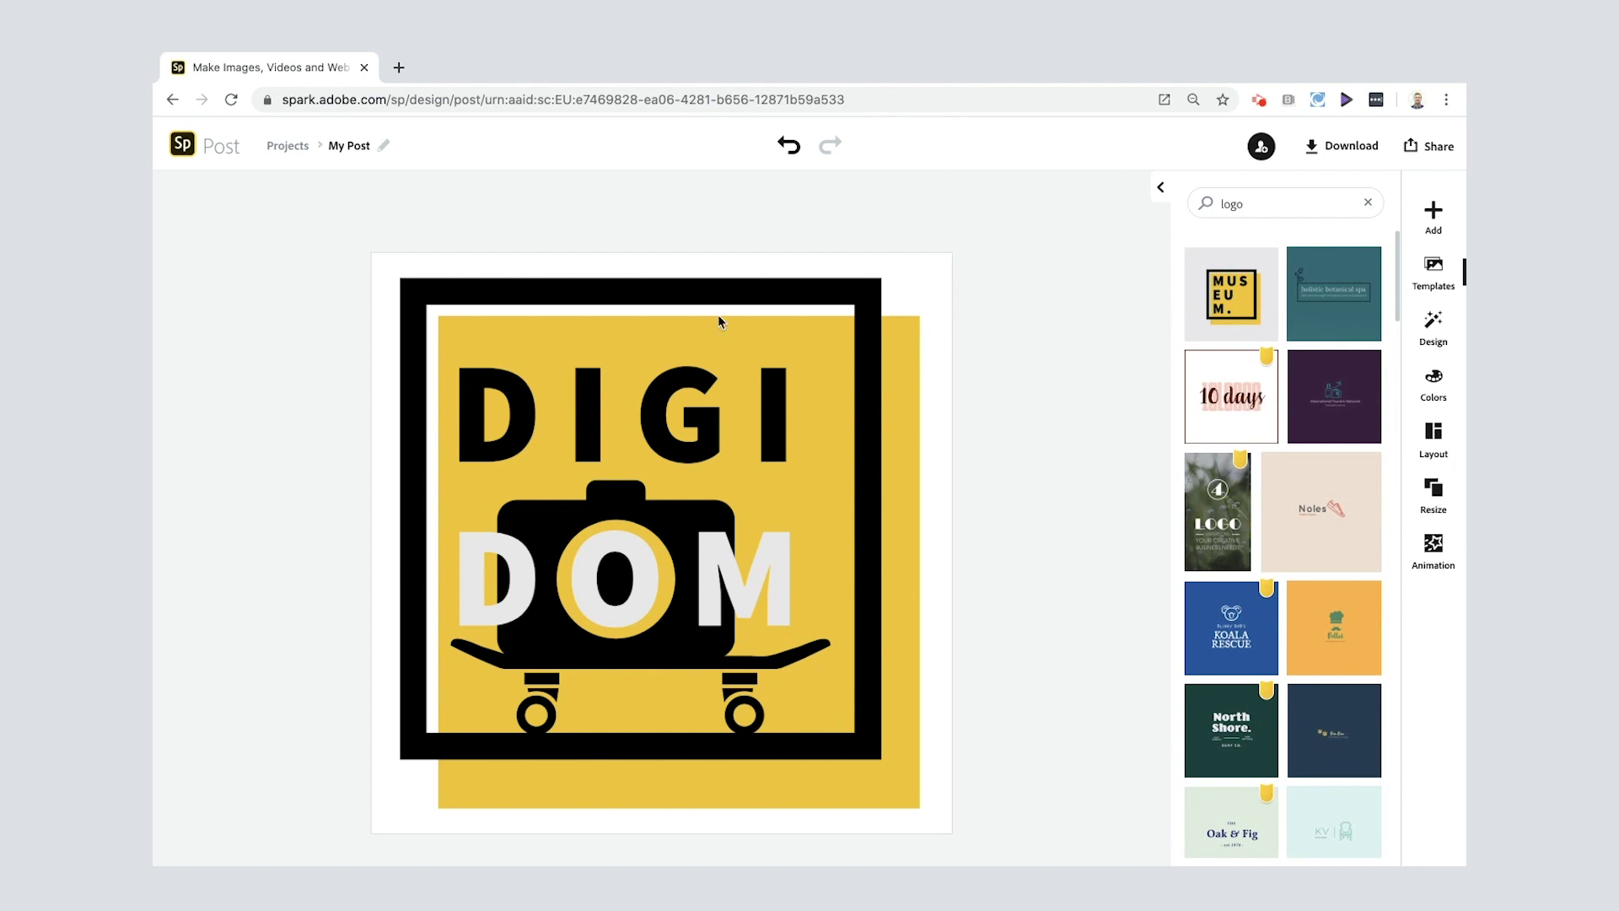
# Rename the project to 'DigiDom Logo'
pyautogui.click(350, 146)
pyautogui.write('DigiDom Logo')
pyautogui.press('Return')
# Download the logo as a PNG with a transparent background
pyautogui.click(1331, 158)
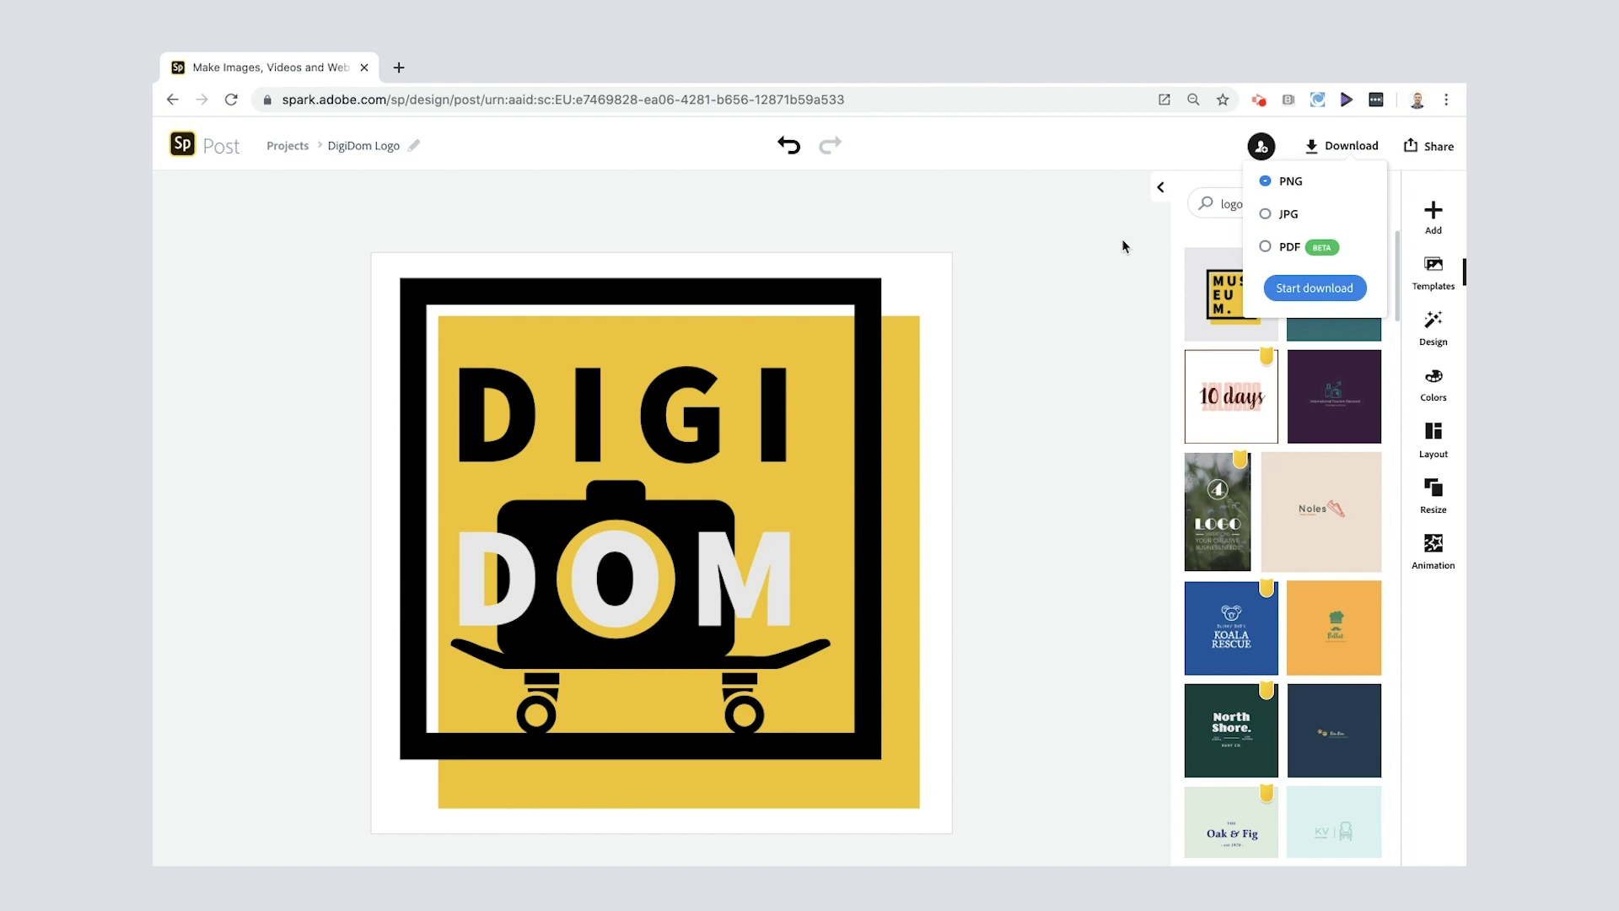
pyautogui.click(1310, 291)
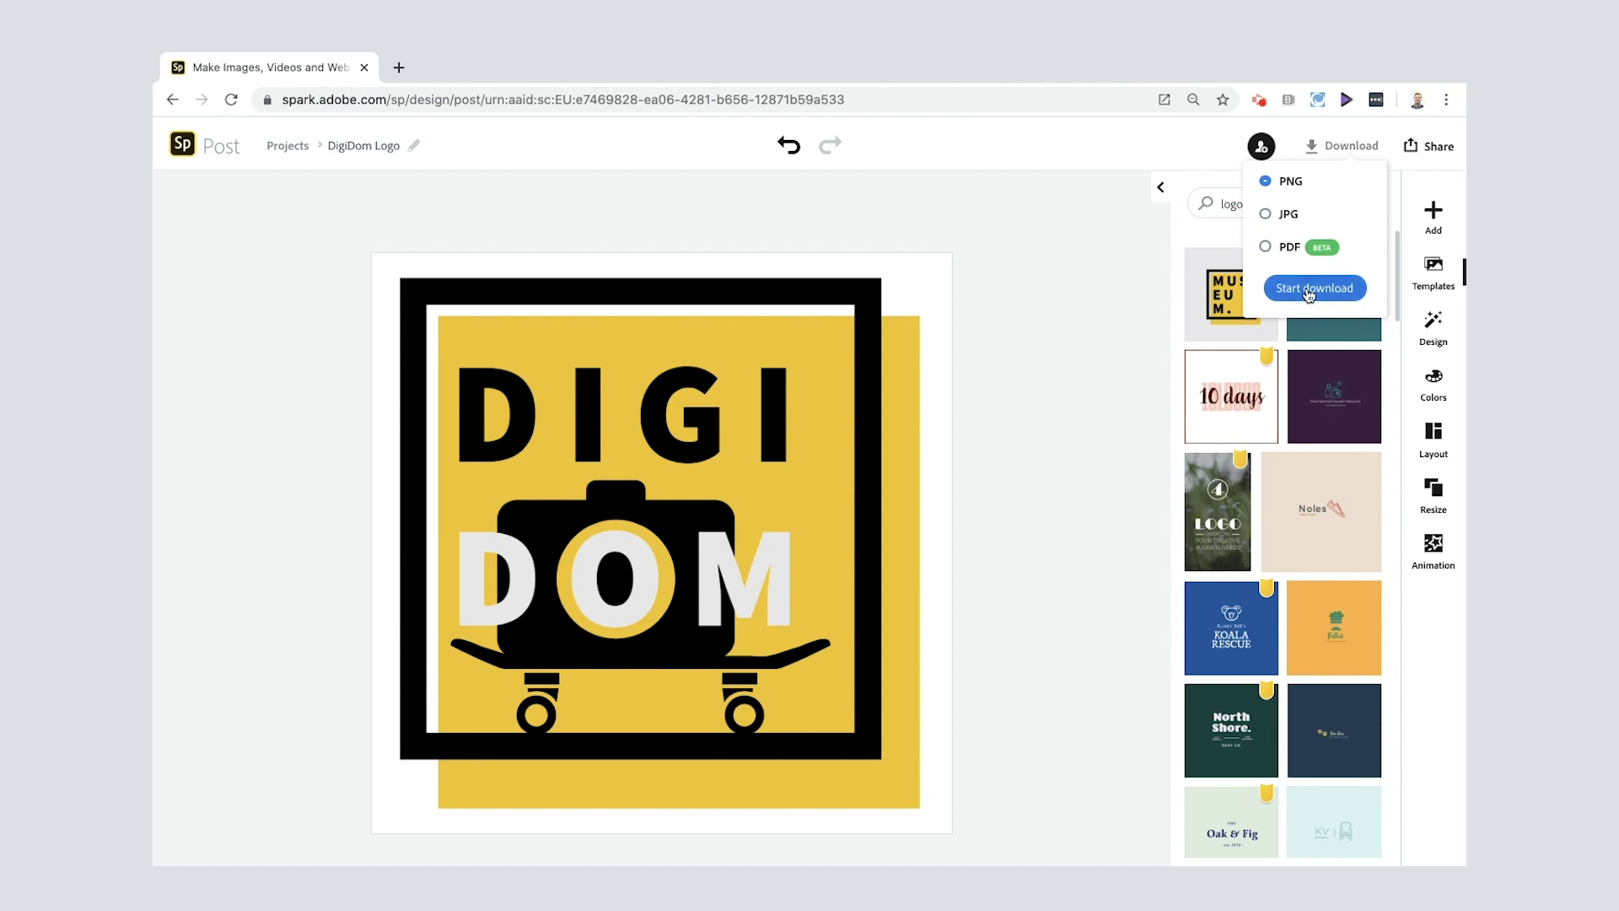
pyautogui.click(1310, 291)
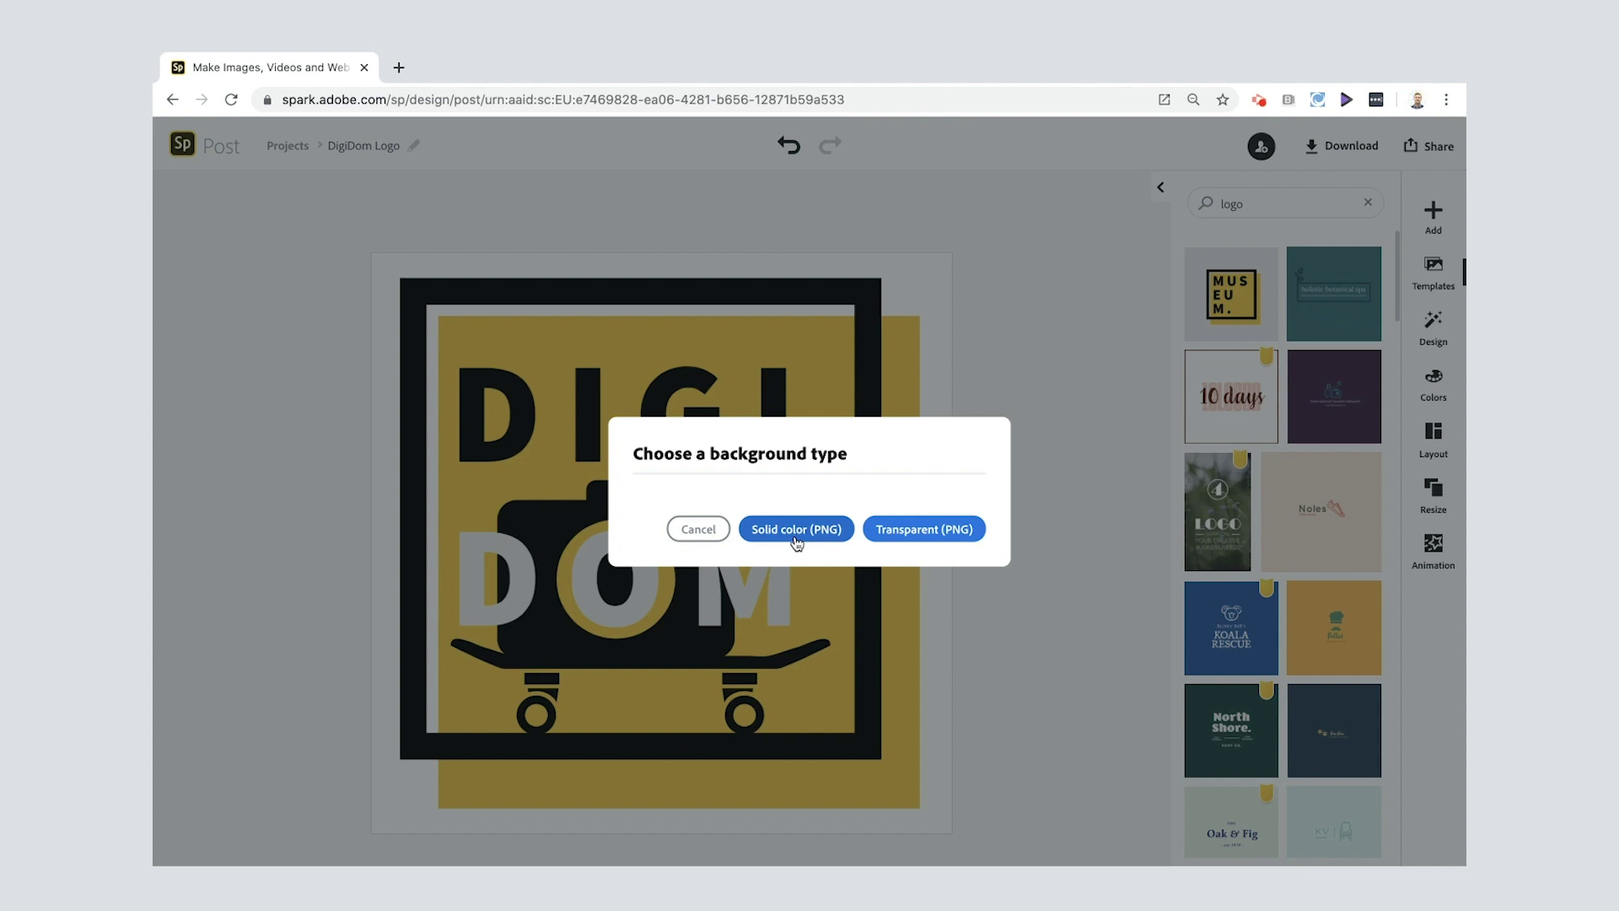
pyautogui.click(919, 529)
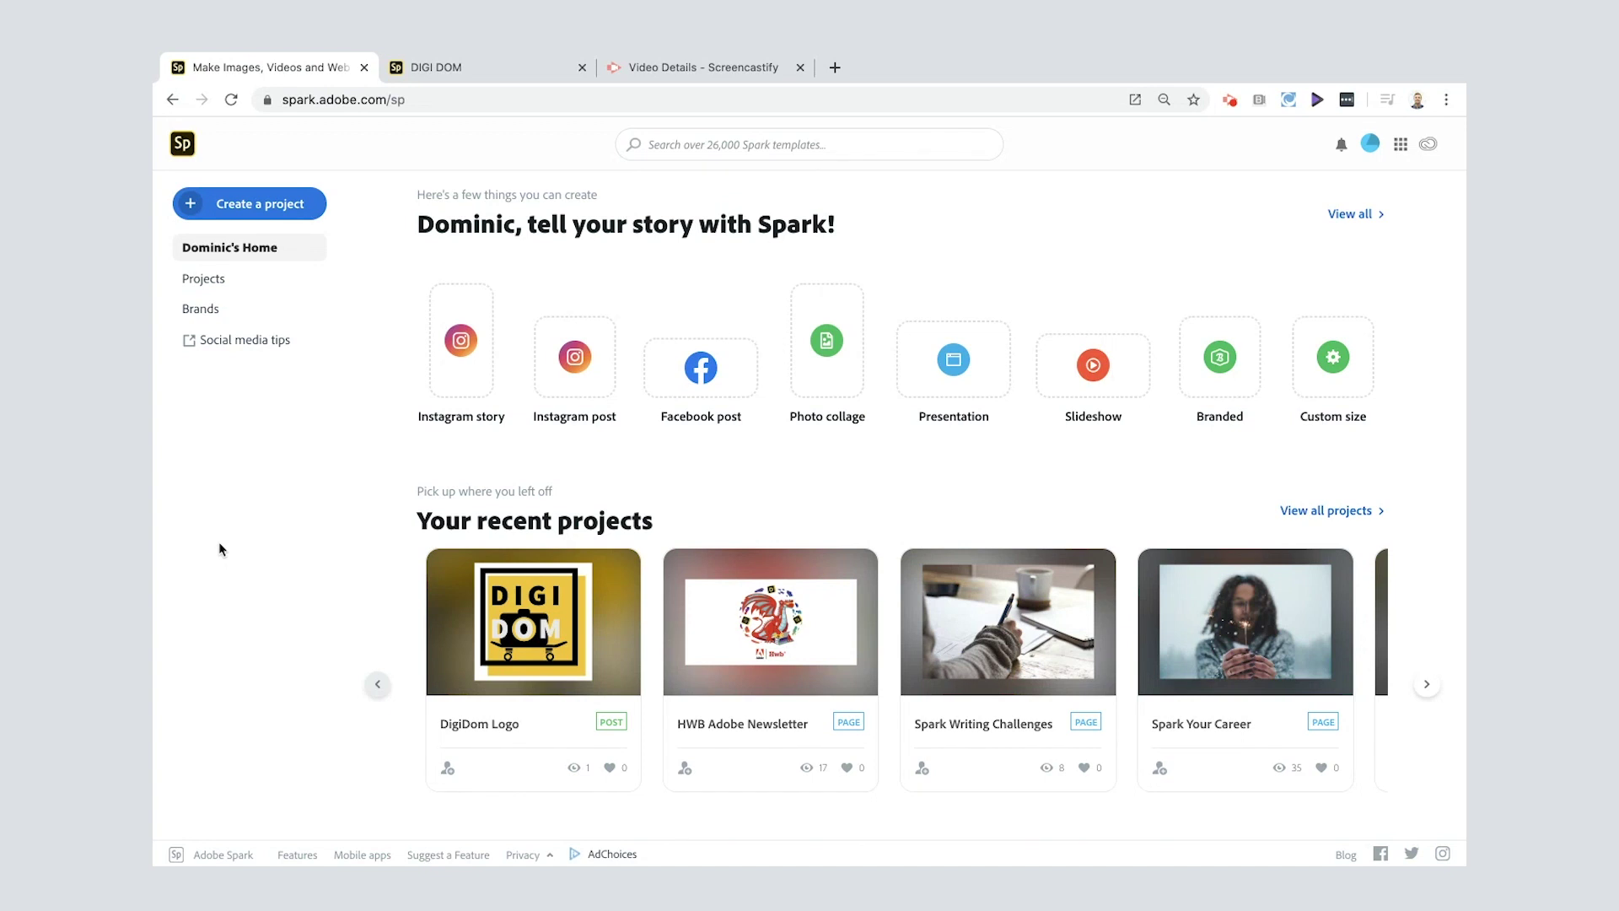
# Start a new project as a Landscape post
pyautogui.click(189, 209)
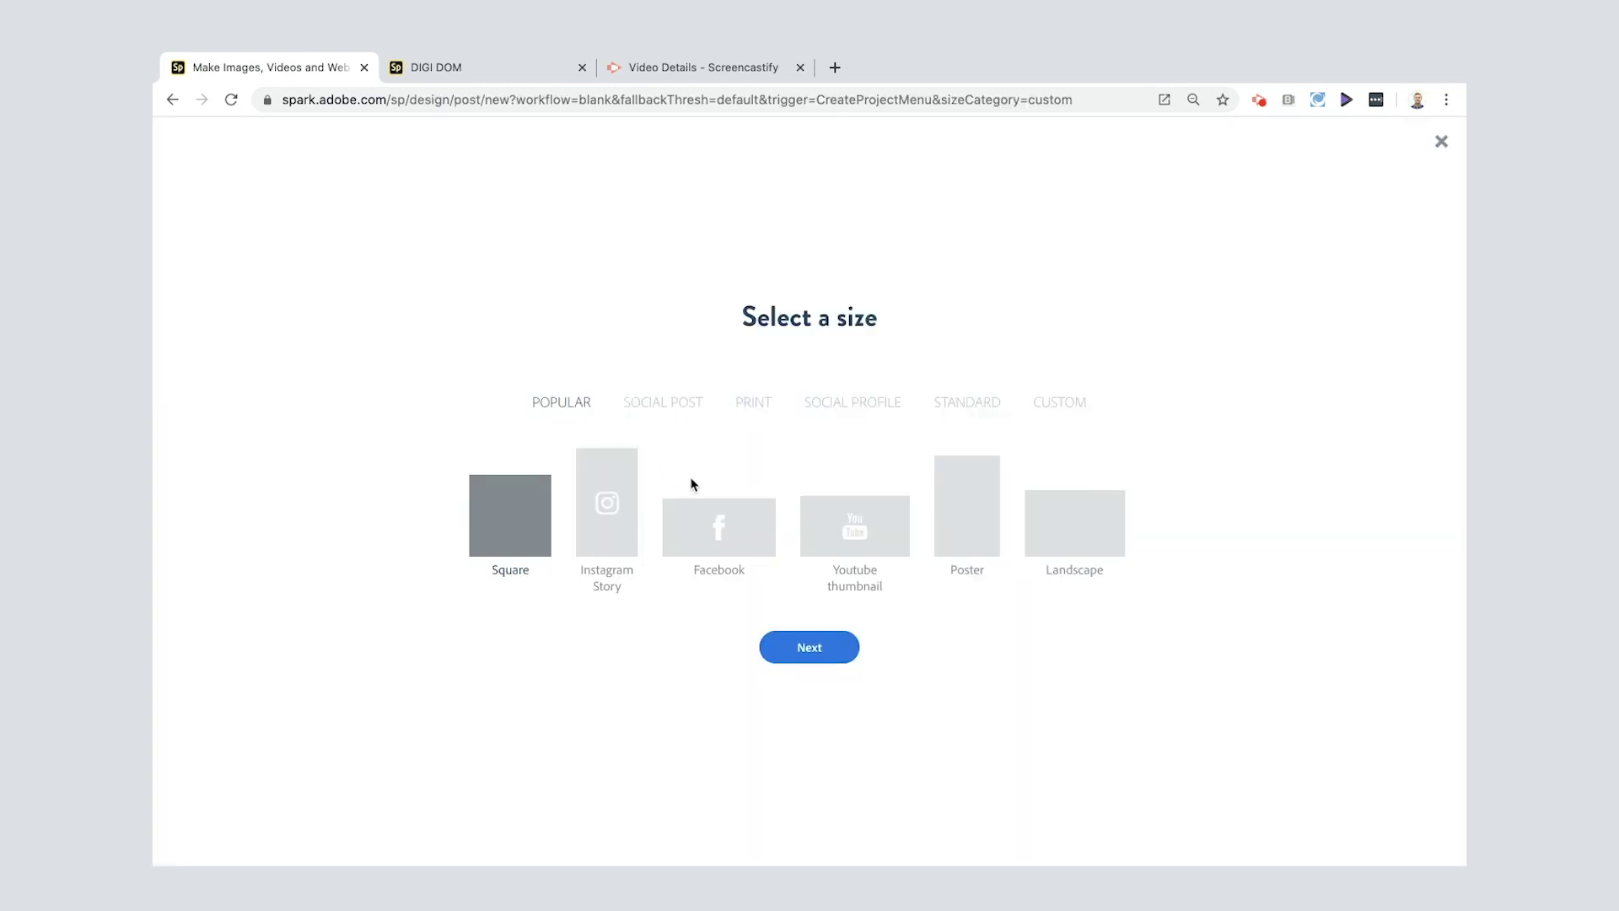
pyautogui.click(1080, 521)
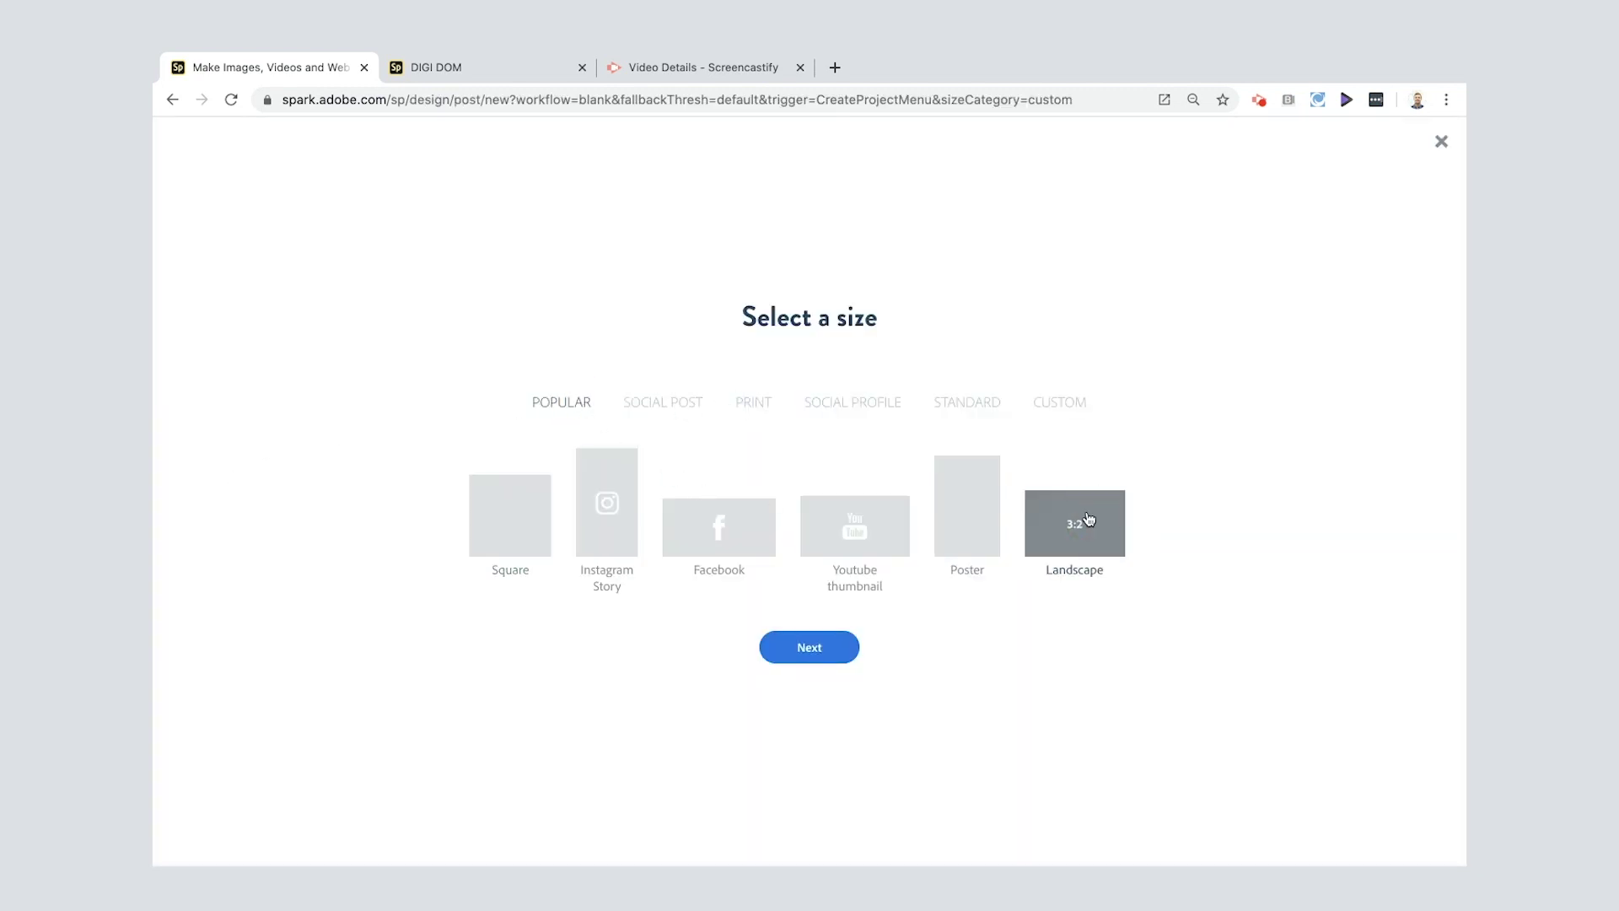
pyautogui.click(811, 641)
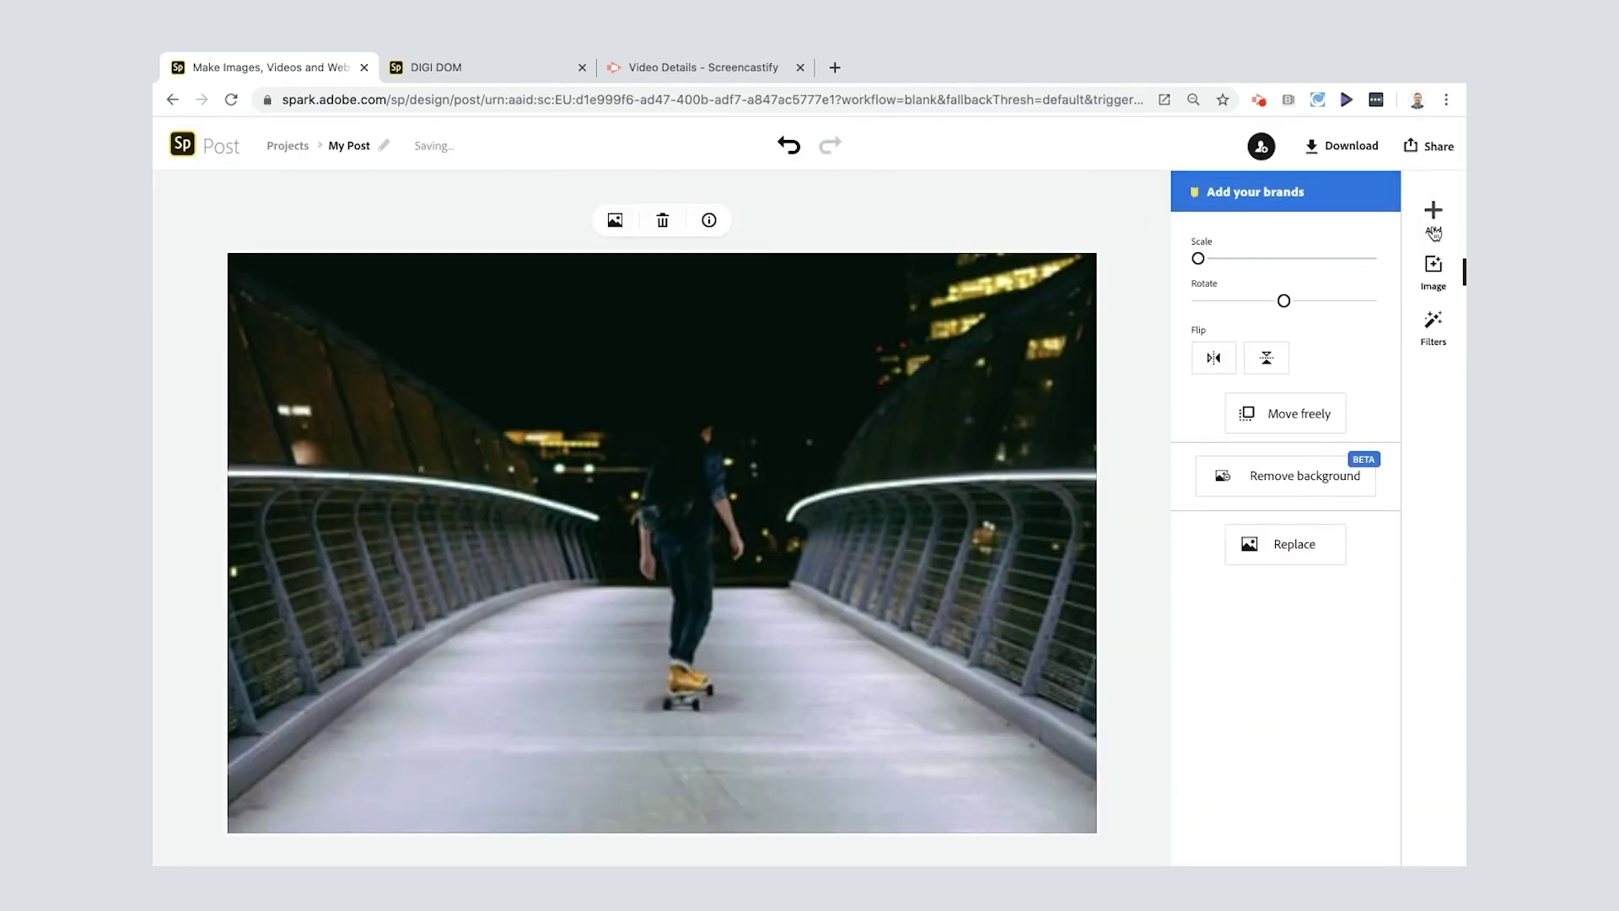
# Upload the logo PNG as a photo onto the skateboarder post
pyautogui.click(1433, 230)
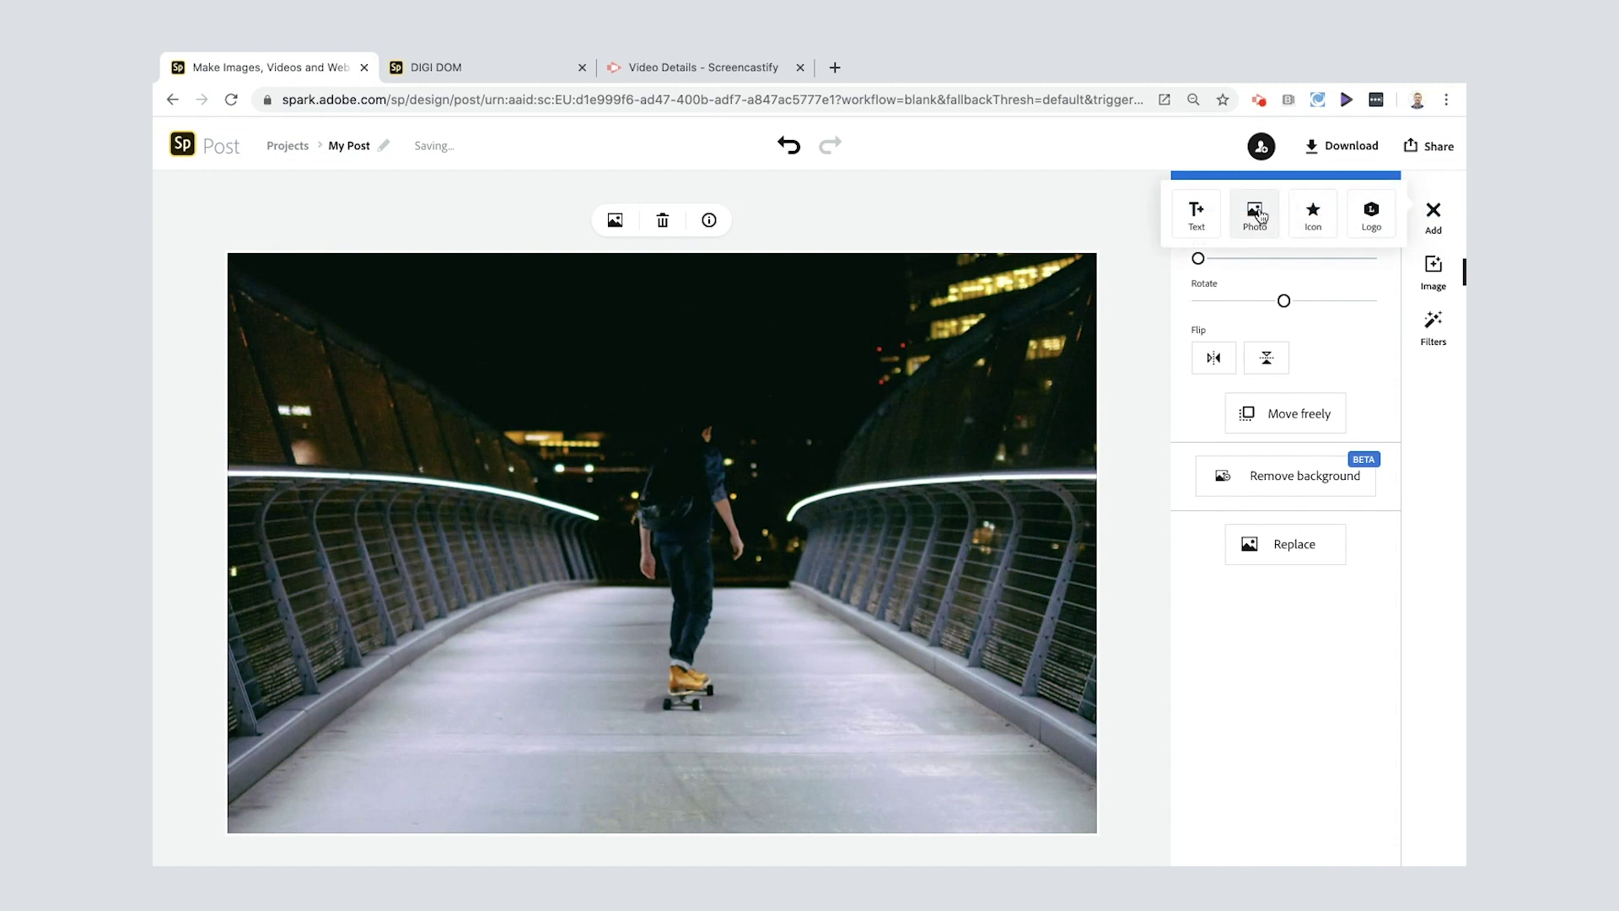
pyautogui.click(1260, 217)
pyautogui.click(1262, 301)
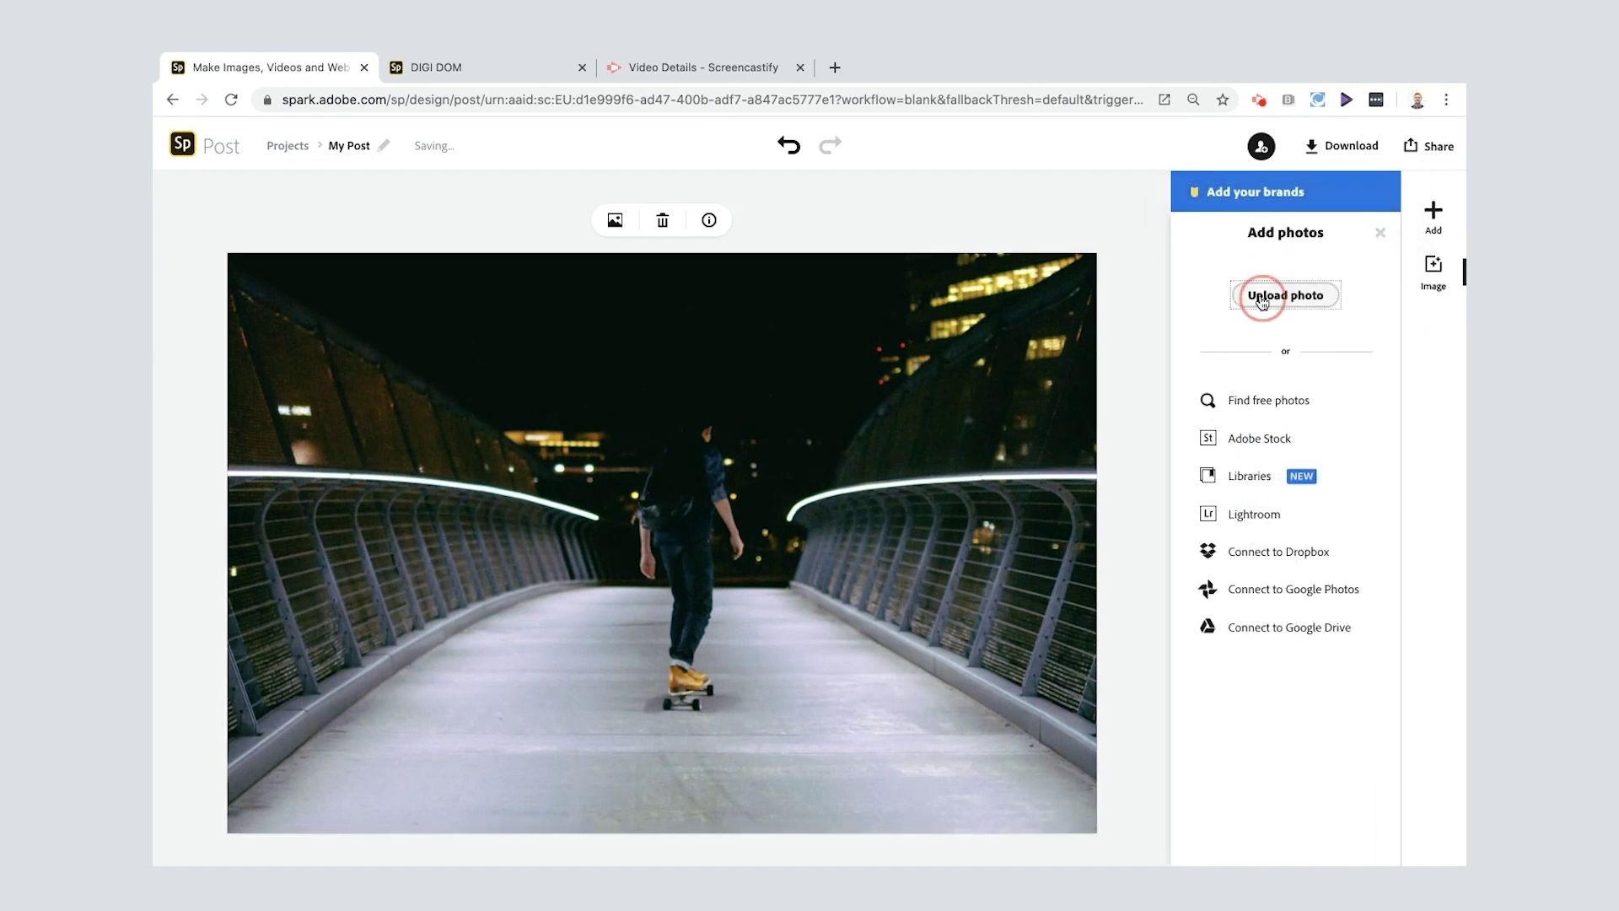
pyautogui.click(882, 579)
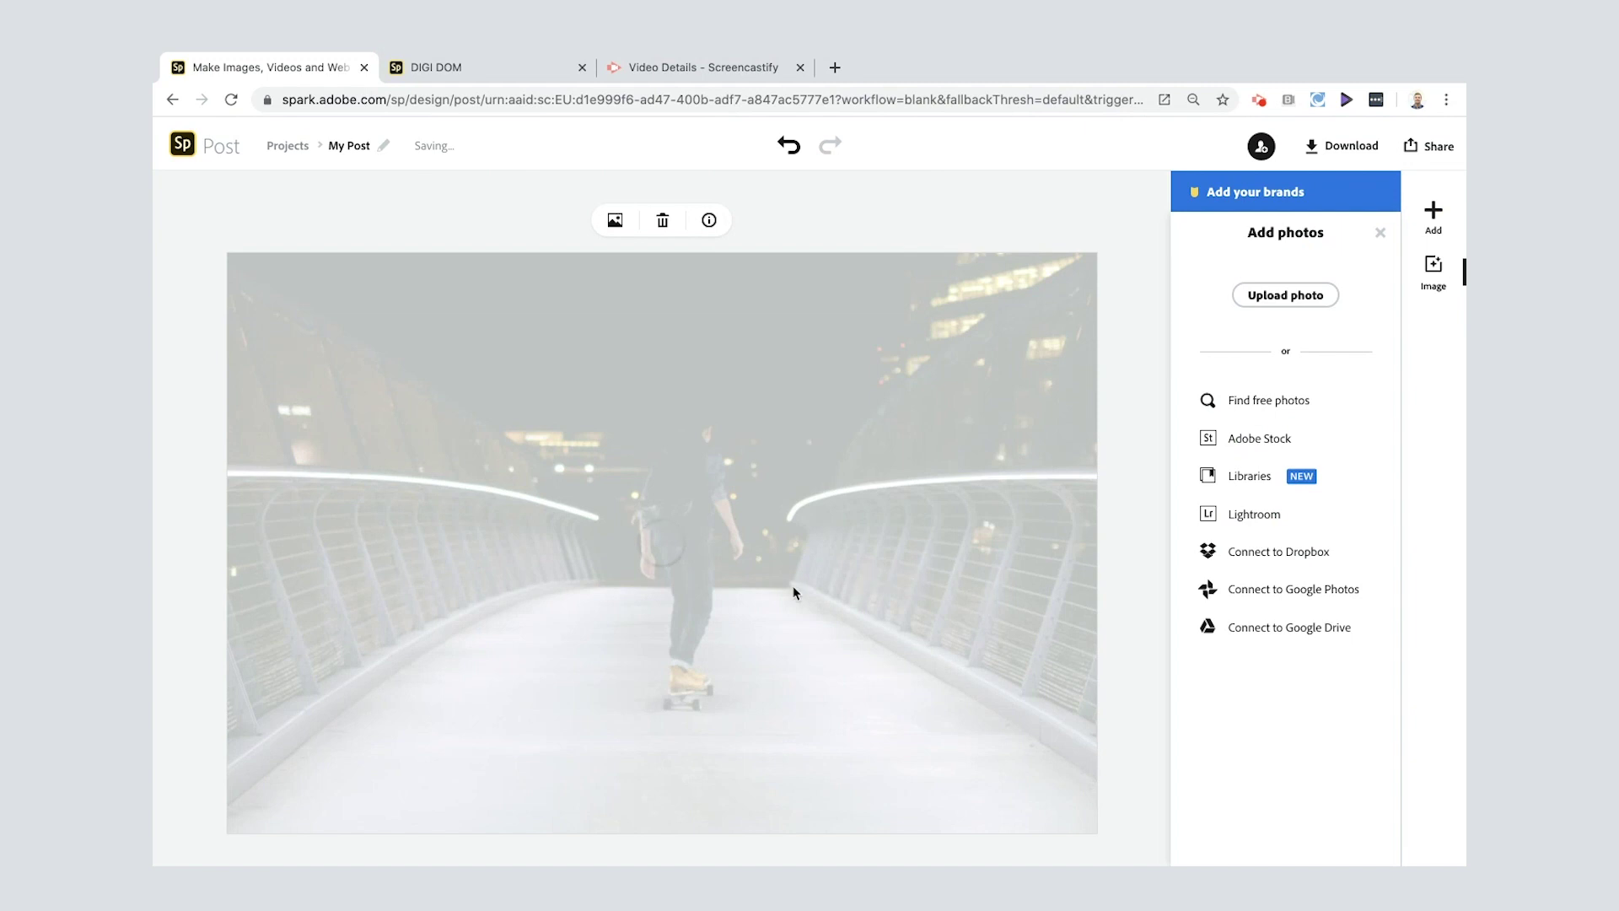
# Shrink the logo into the lower-right corner and apply the Matte filter
pyautogui.moveTo(714, 567); pyautogui.dragTo(959, 637)
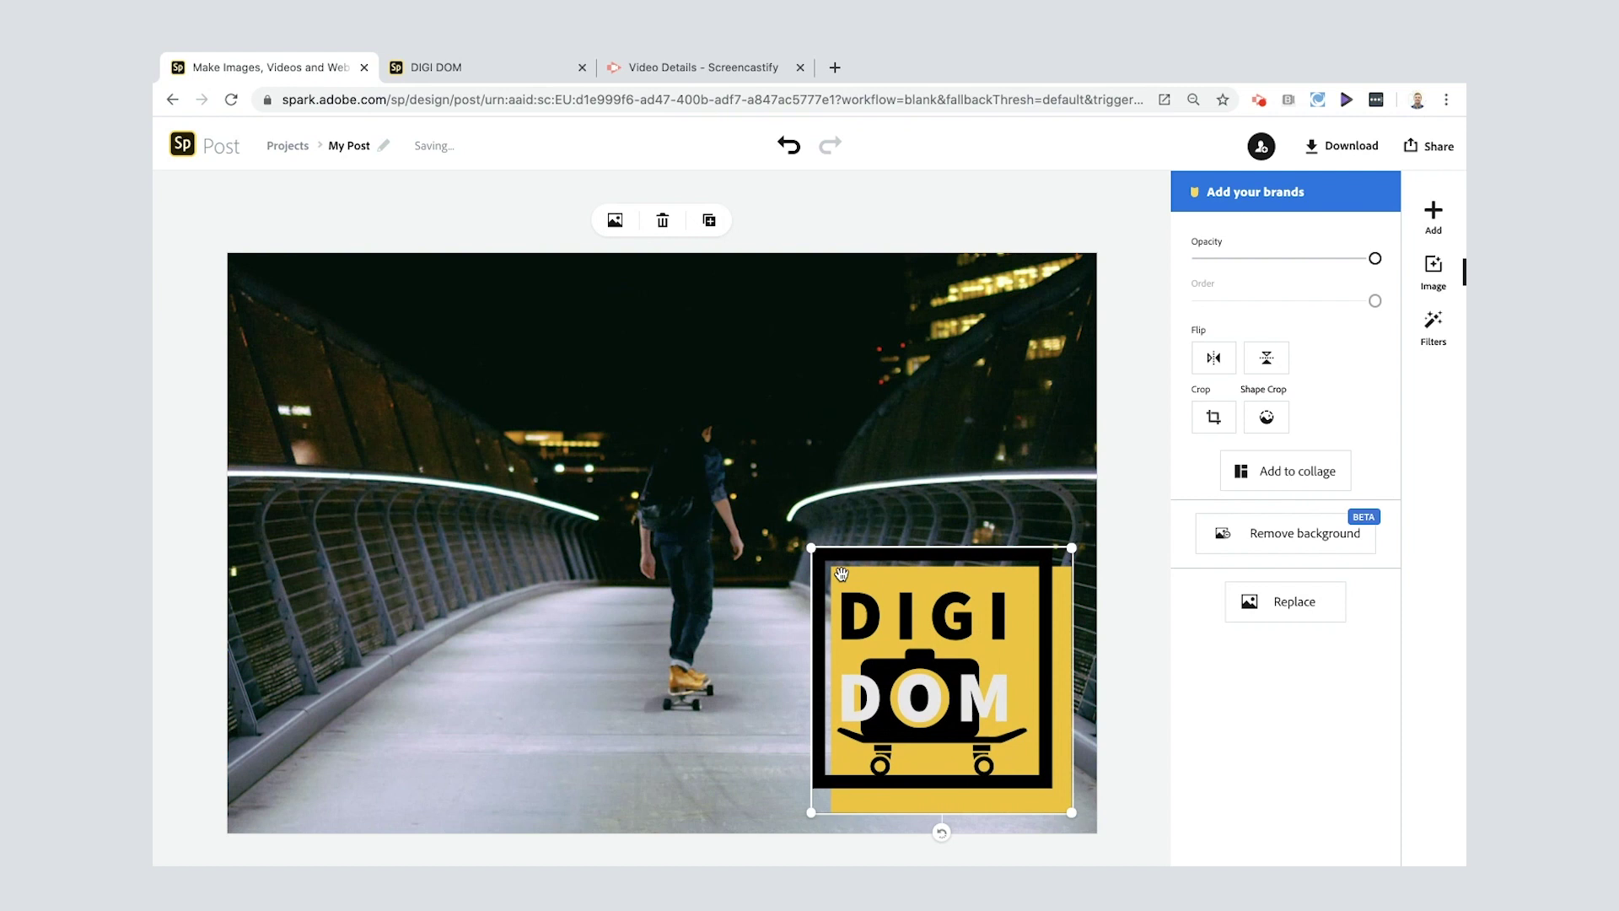
pyautogui.moveTo(808, 551); pyautogui.dragTo(957, 695)
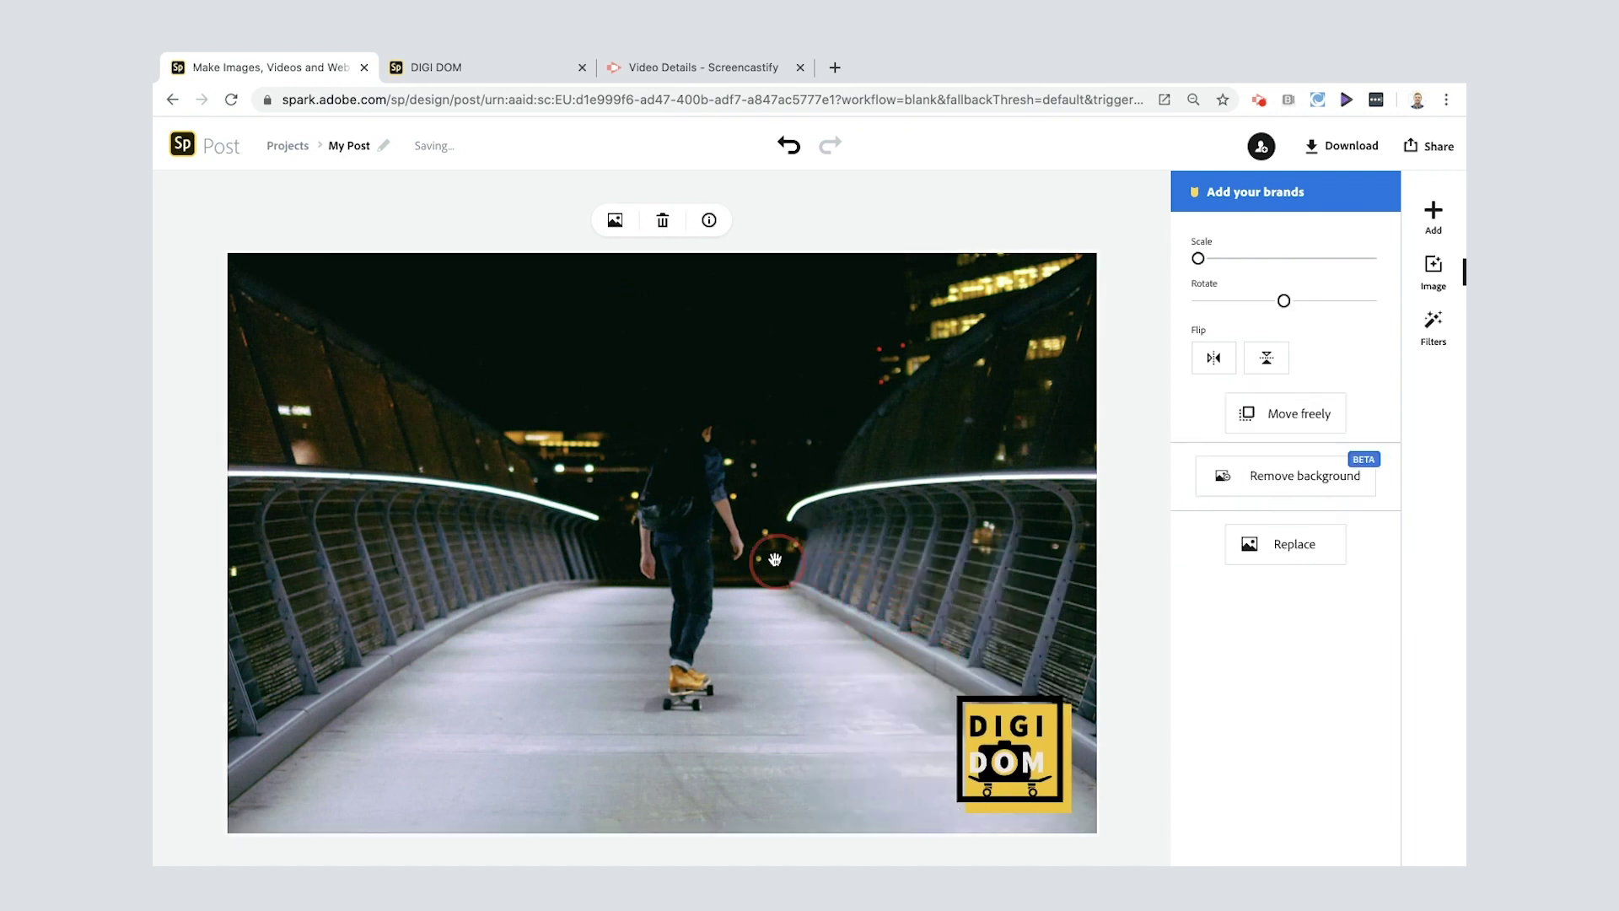
pyautogui.click(1426, 337)
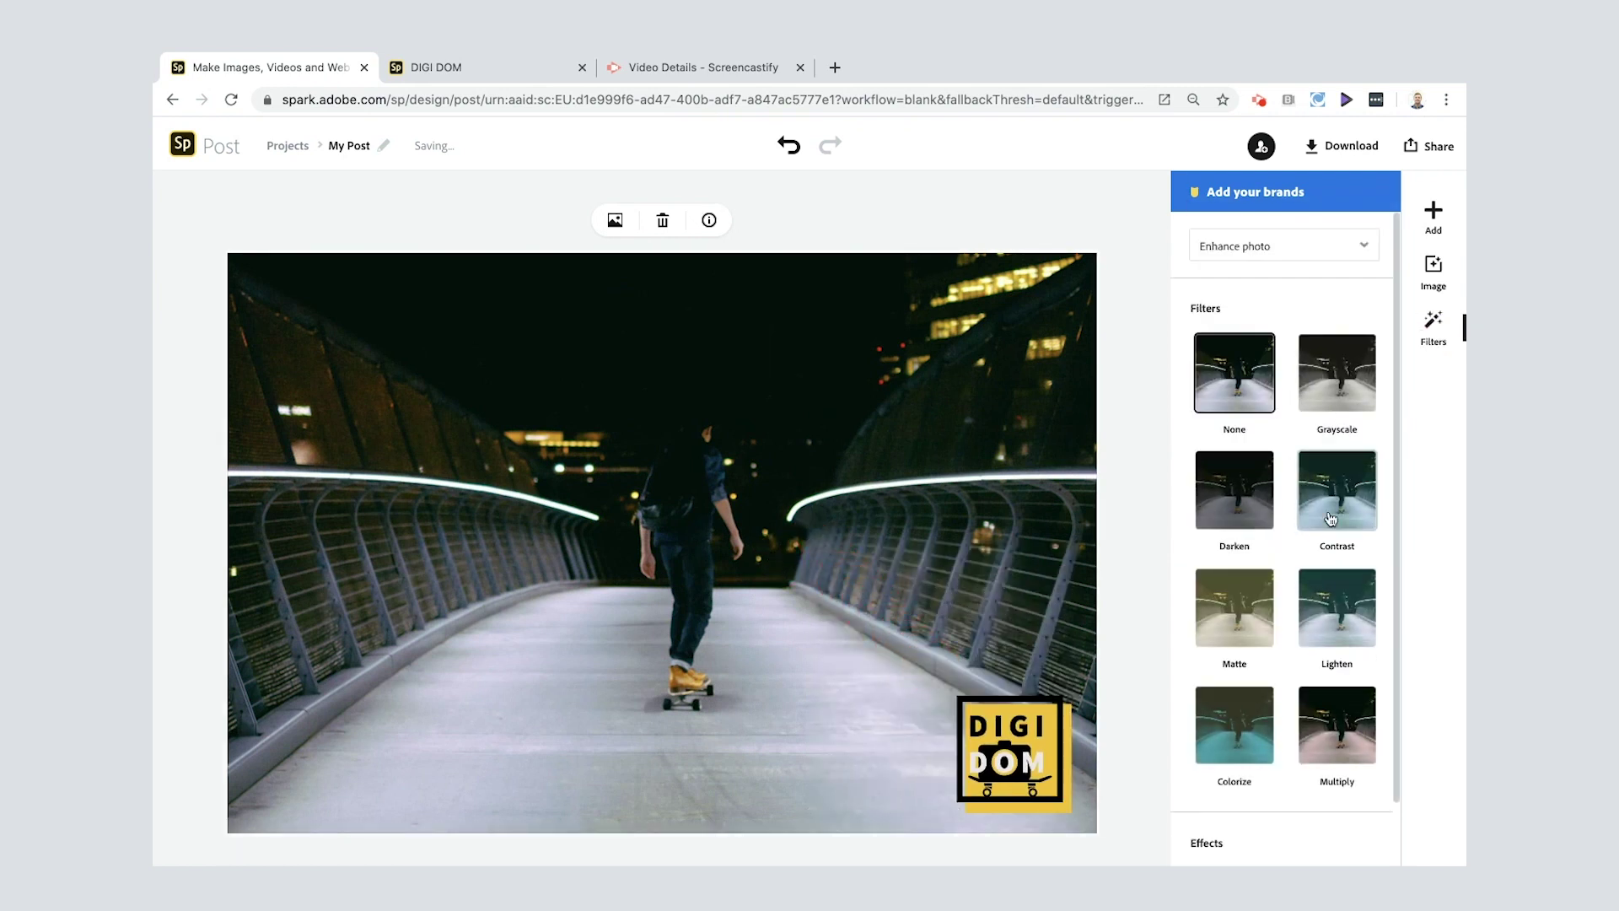
pyautogui.click(1228, 612)
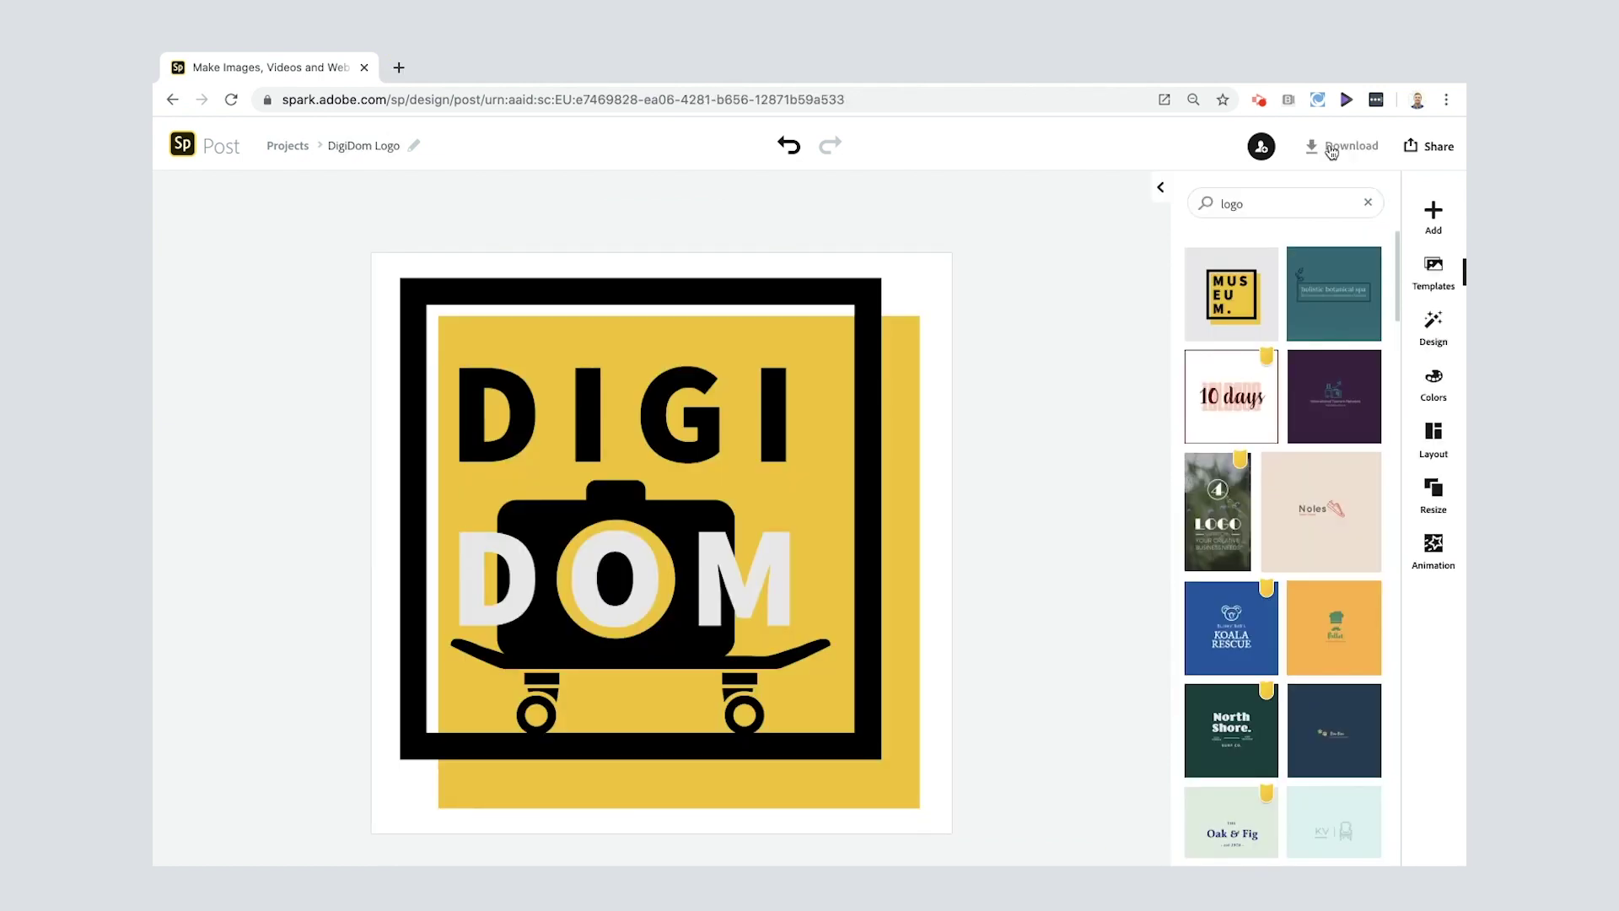
# Publish the DigiDom Logo and generate its shareable Link
pyautogui.click(1434, 146)
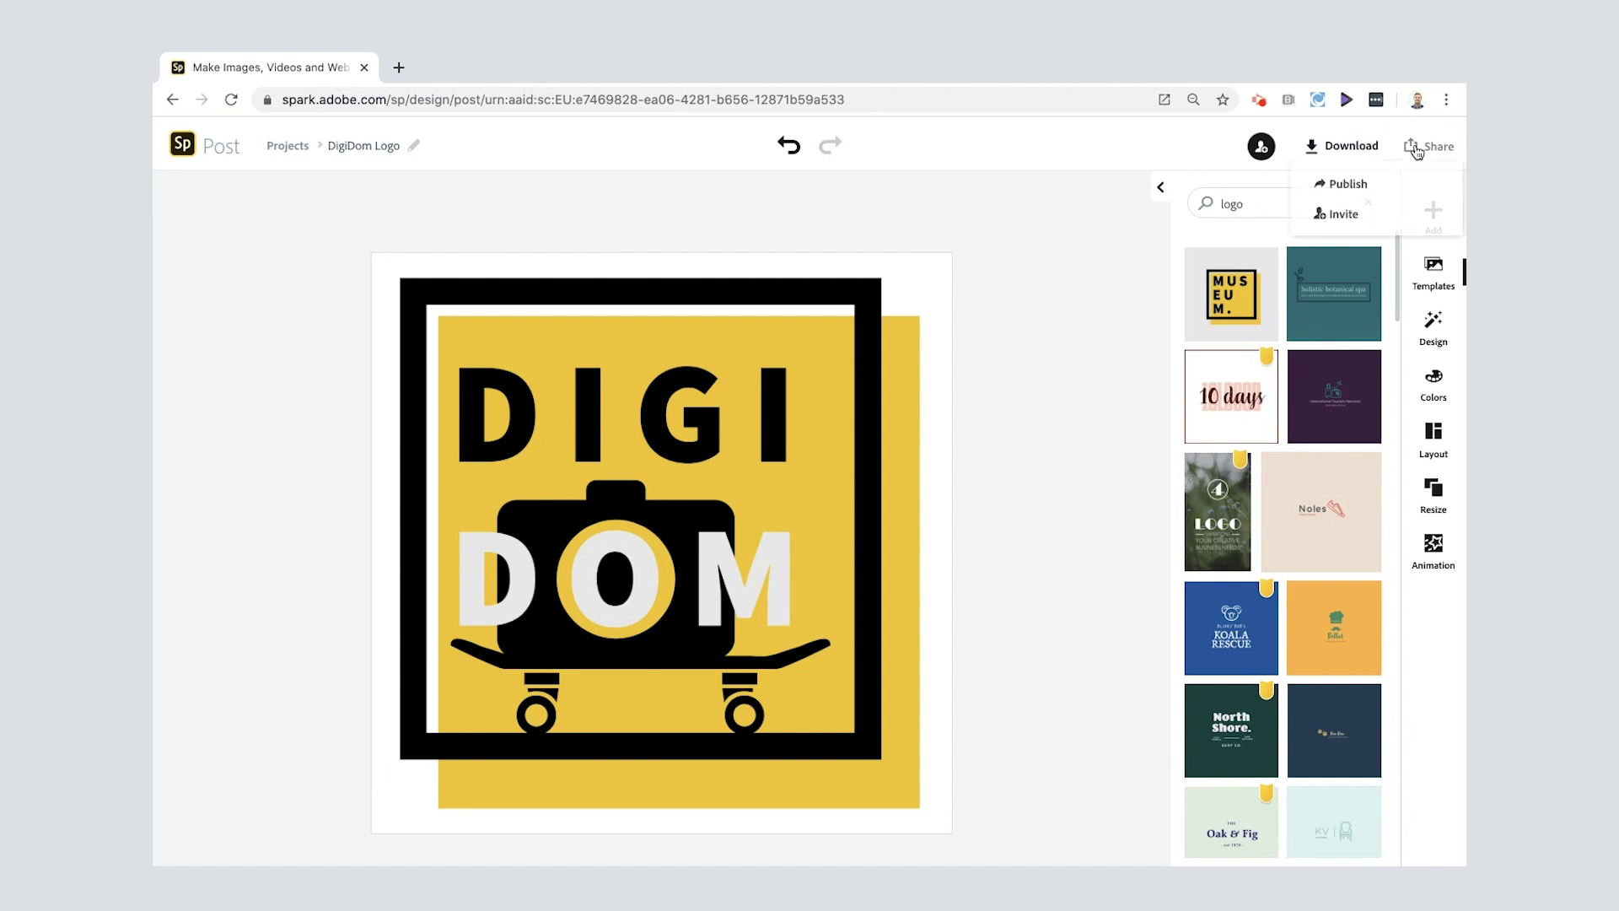
pyautogui.click(1348, 184)
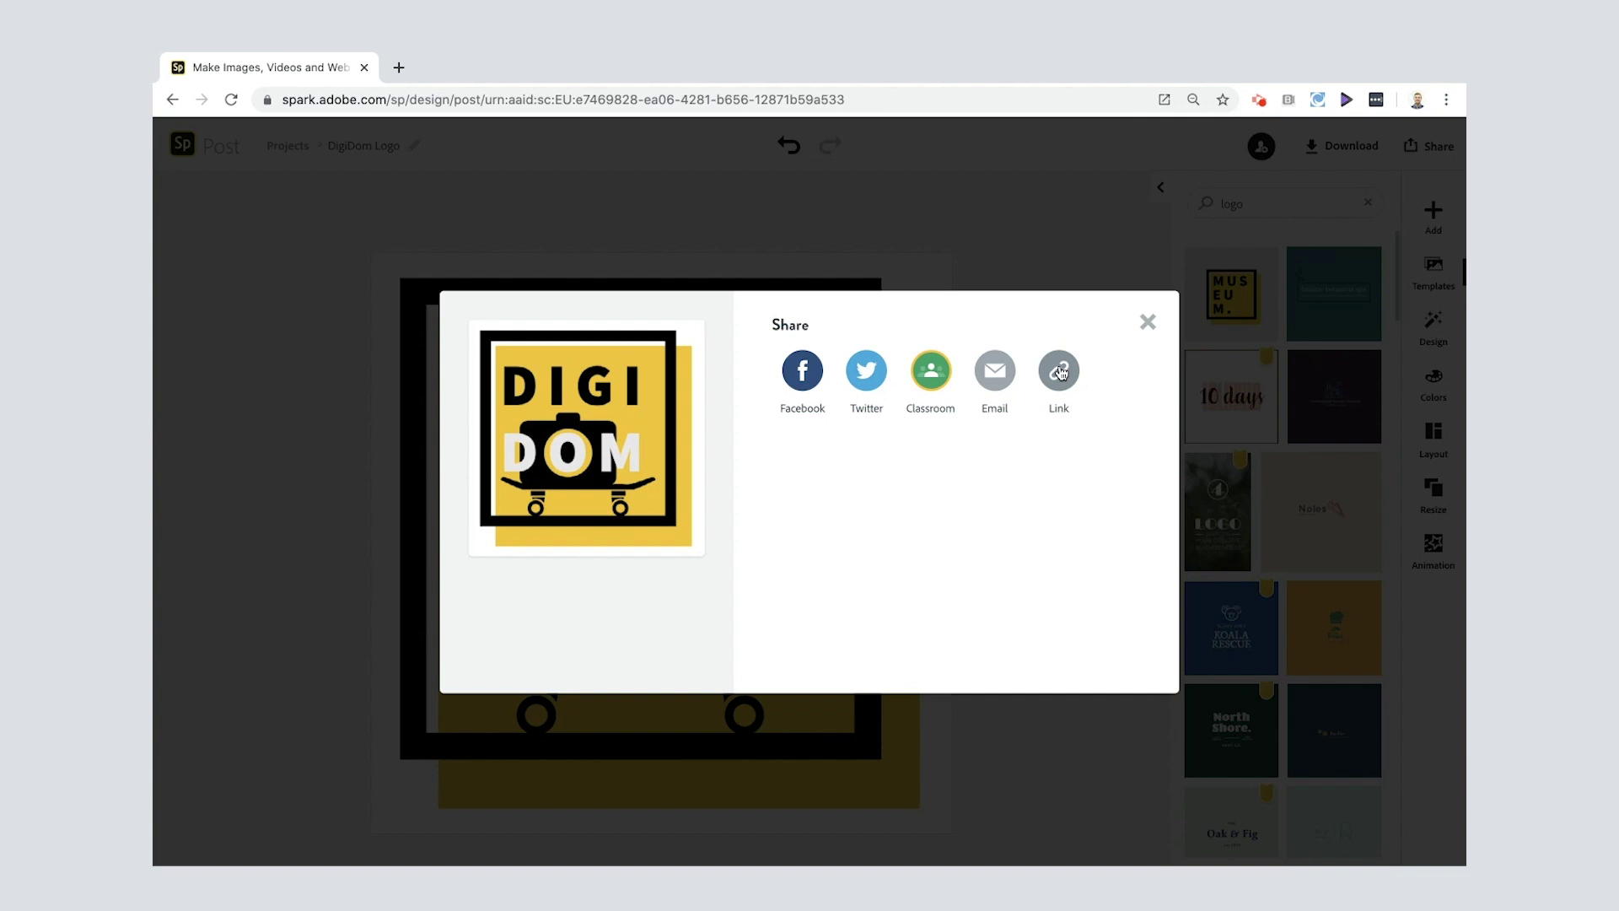
pyautogui.click(1061, 373)
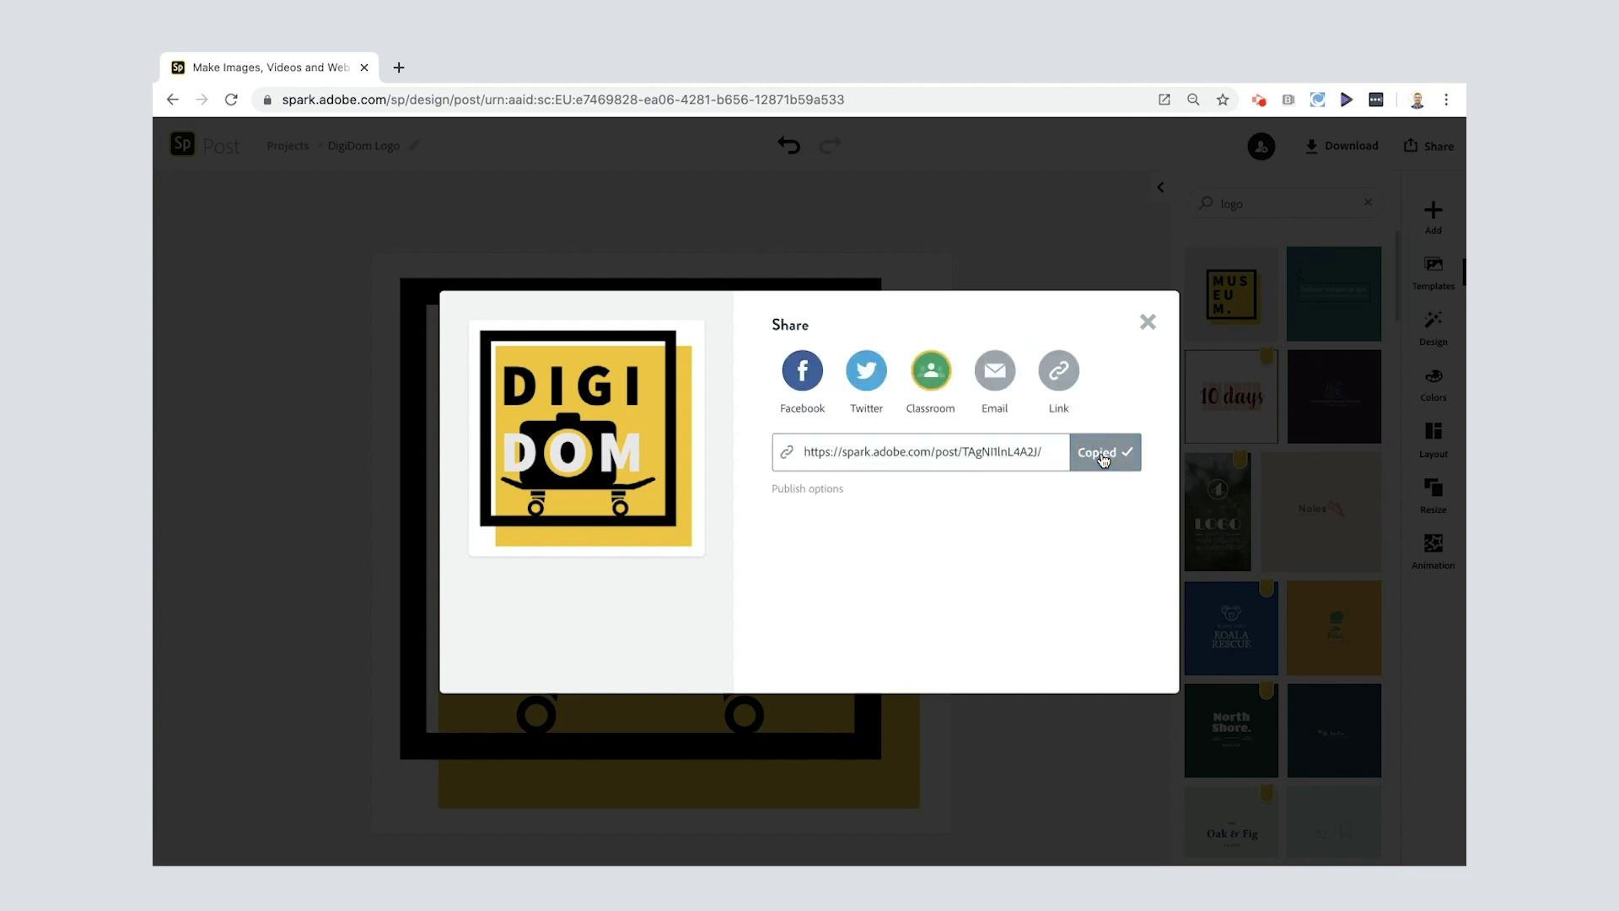
# Paste the copied share link into a new Chrome tab and load the published page
pyautogui.click(399, 67)
pyautogui.write('https://spark.adobe.com/post/TAgNI1lnL4A2J/')
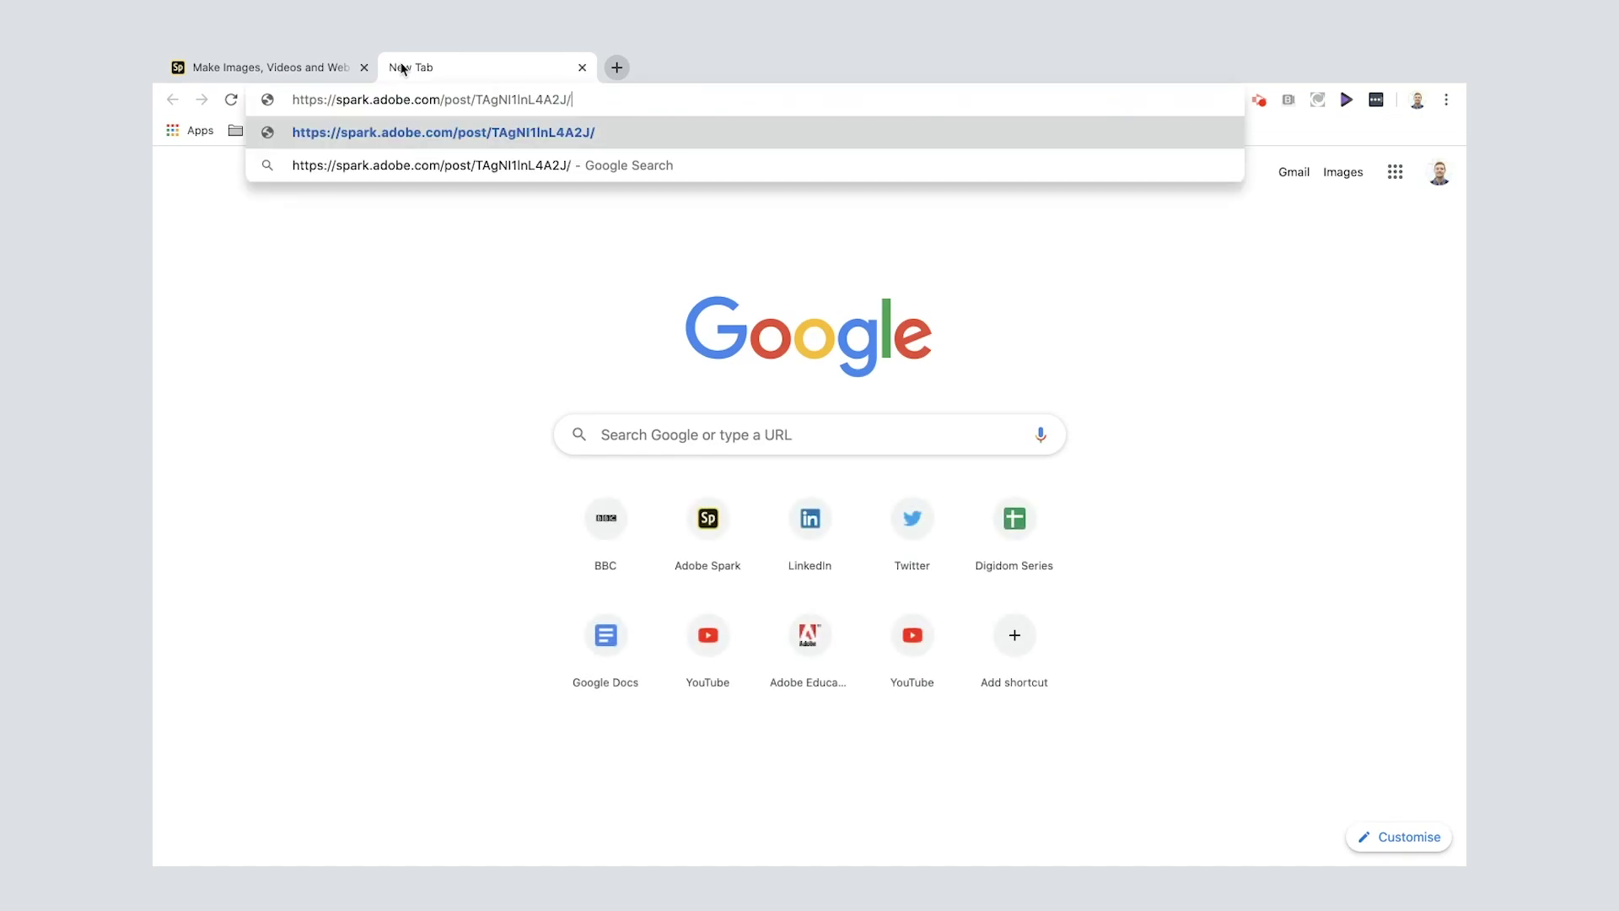
pyautogui.press('Return')
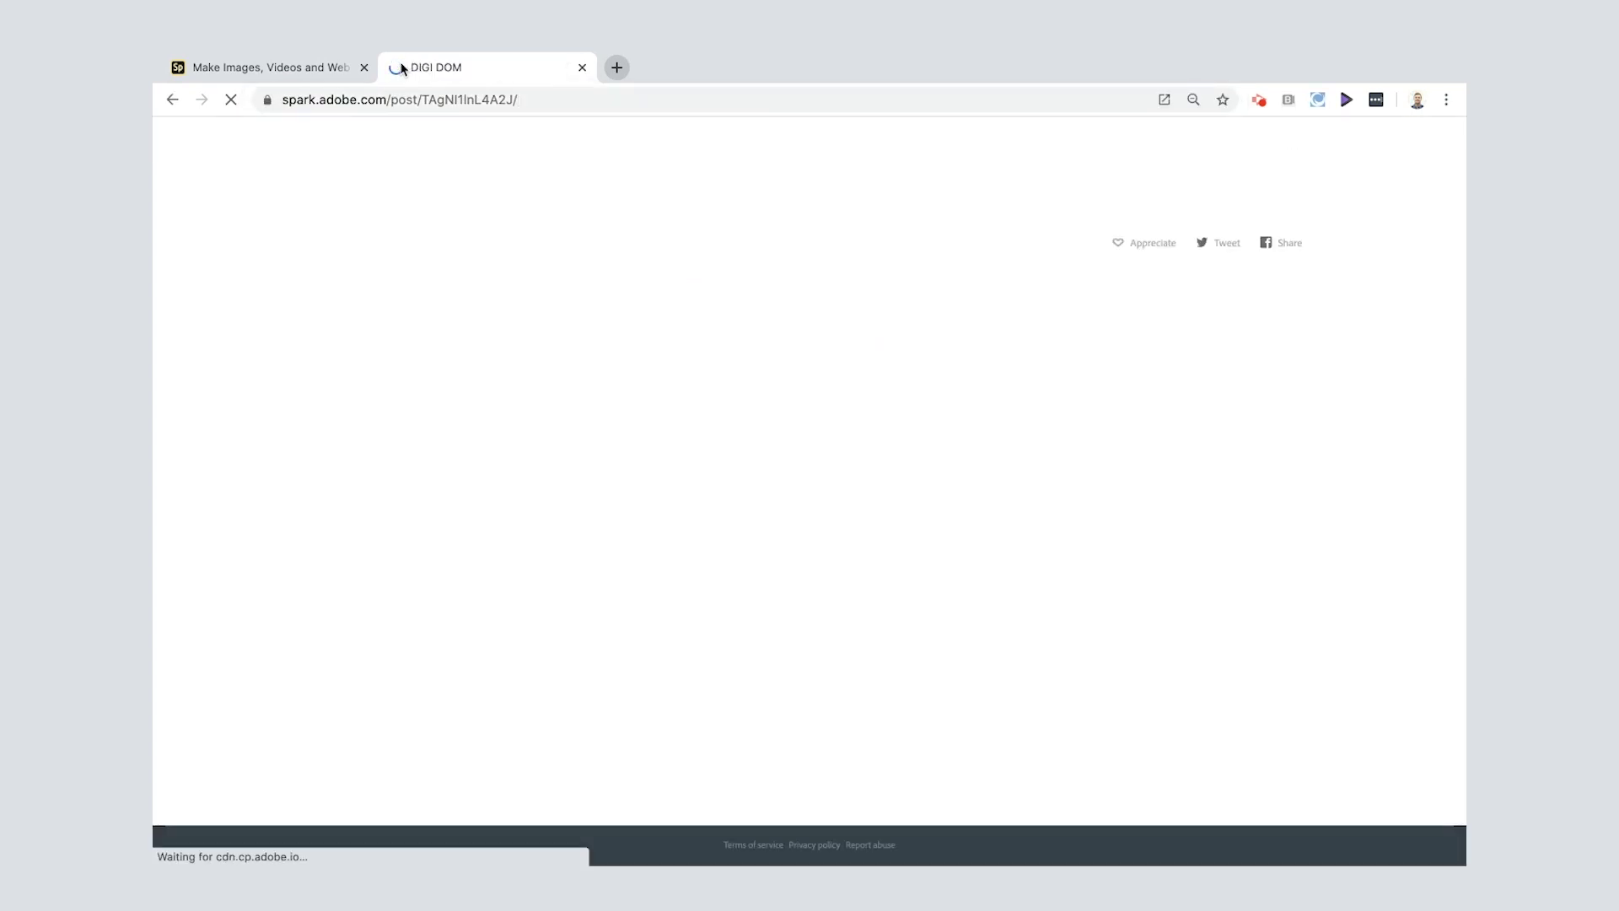